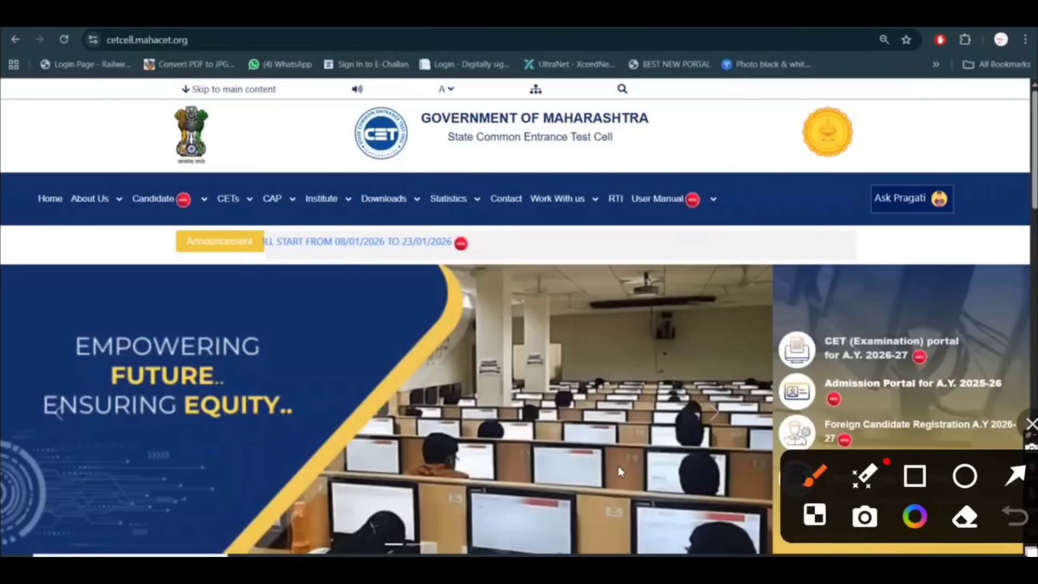
# Step: Open the new-user registration form from the 2026-27 CET portal
pyautogui.moveTo(881, 286)
pyautogui.mouseDown()
pyautogui.moveTo(835, 399)
pyautogui.moveTo(913, 264)
pyautogui.mouseUp()
pyautogui.moveTo(797, 281); pyautogui.dragTo(1035, 219)
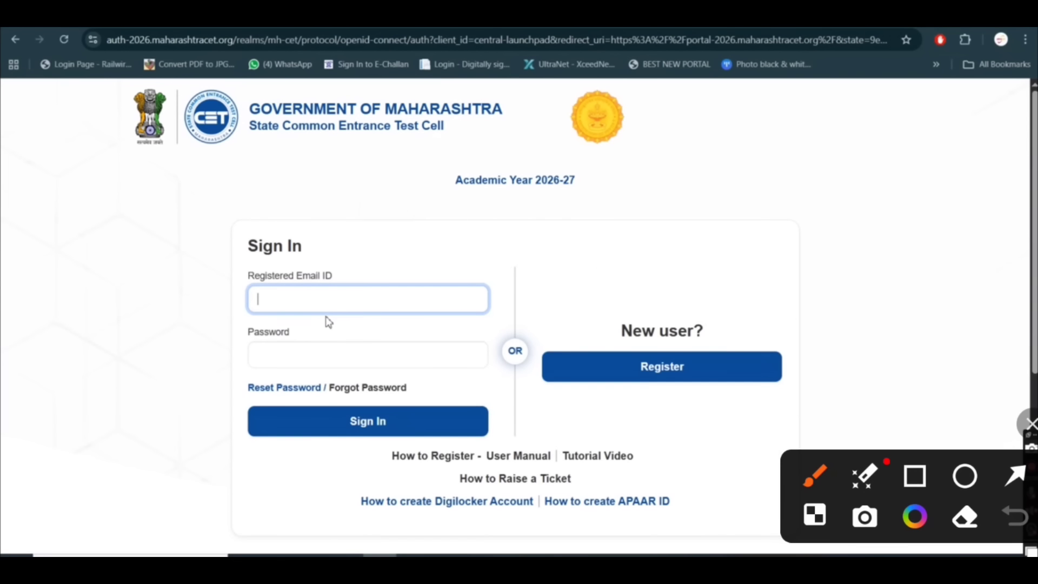
pyautogui.moveTo(669, 292); pyautogui.dragTo(939, 201)
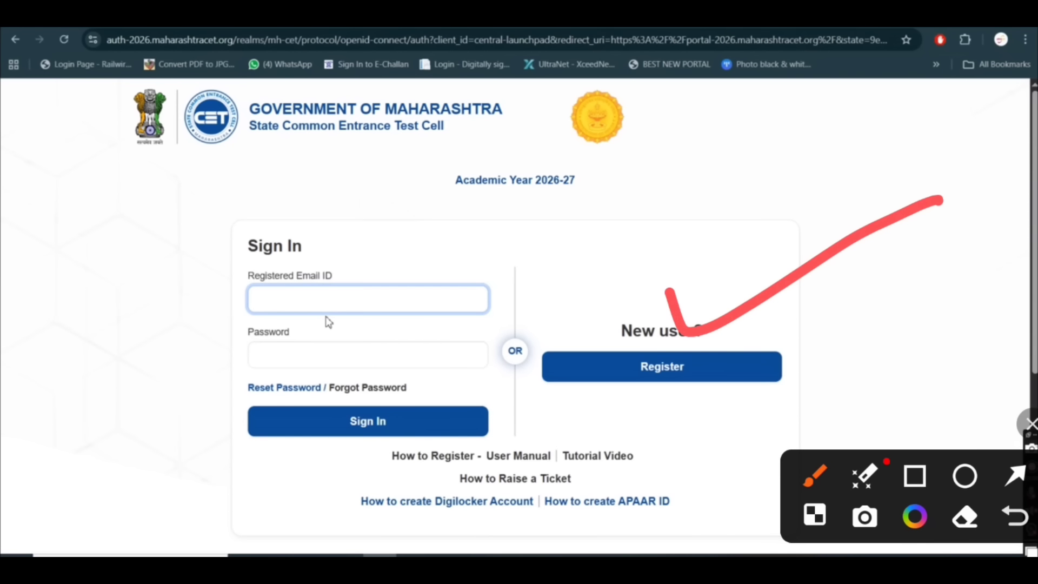
pyautogui.moveTo(641, 266)
pyautogui.mouseDown()
pyautogui.moveTo(521, 393)
pyautogui.moveTo(630, 269)
pyautogui.mouseUp()
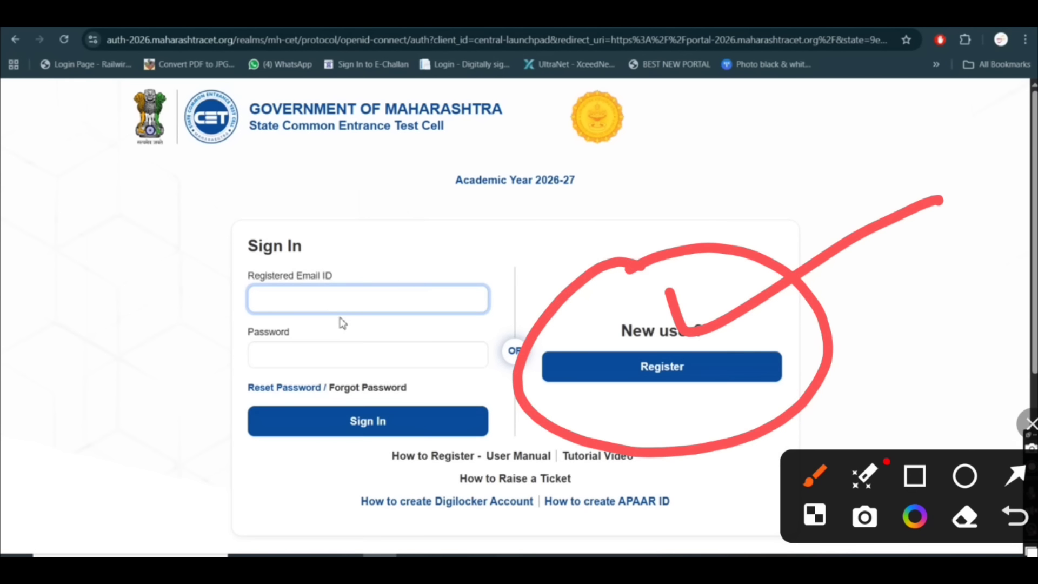
pyautogui.click(655, 371)
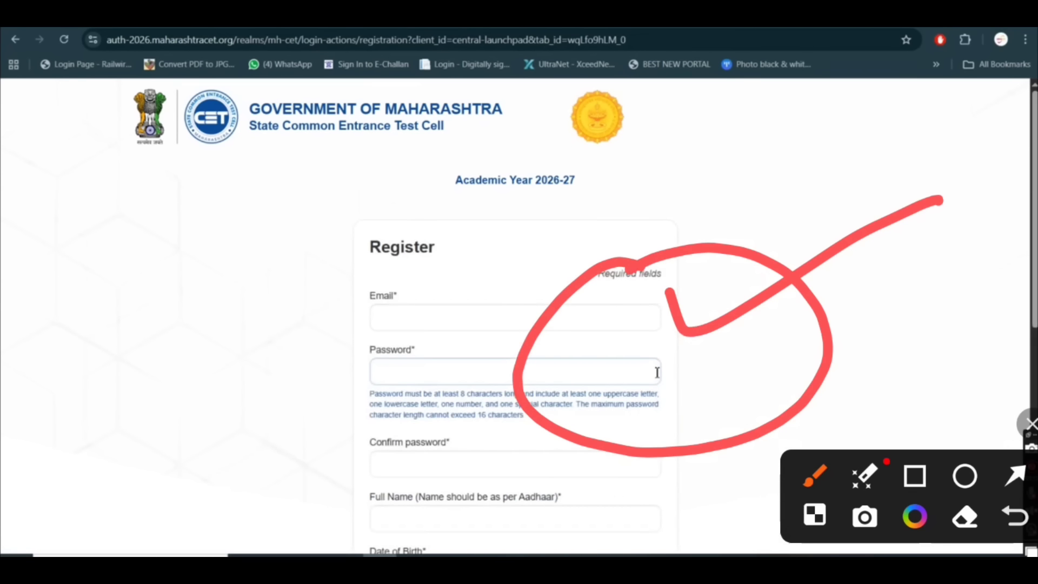
# Step: Look over the blank Register form and return to the Sign In page
pyautogui.press('Escape')
pyautogui.scroll(-3, 699, 389)
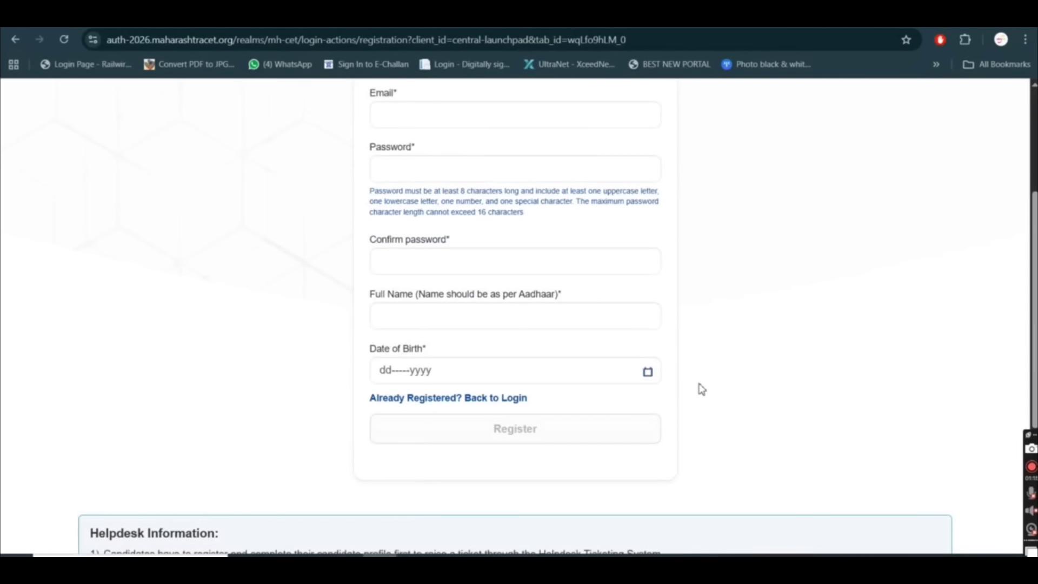
pyautogui.scroll(1, 701, 389)
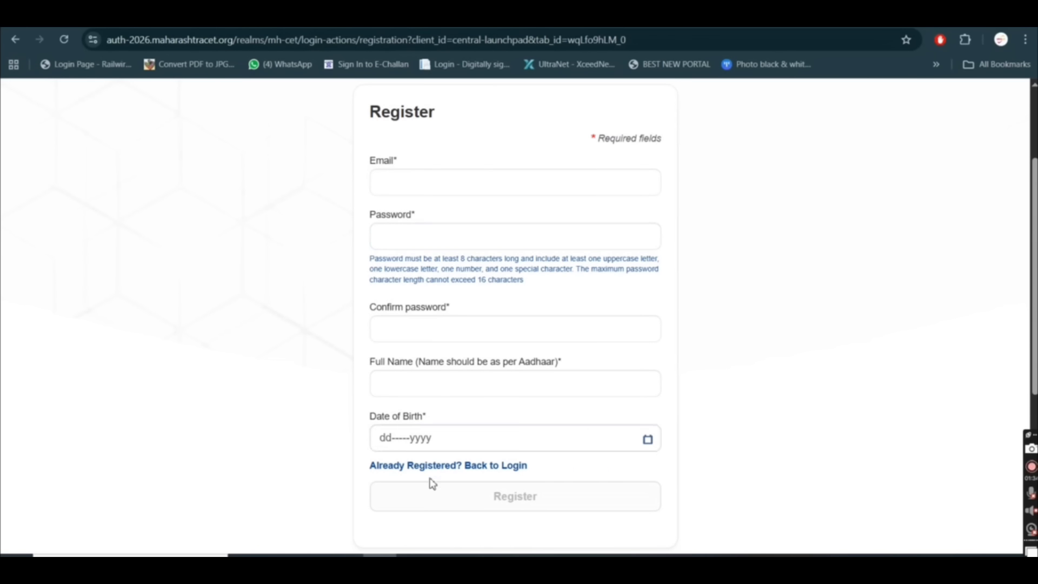
pyautogui.click(446, 468)
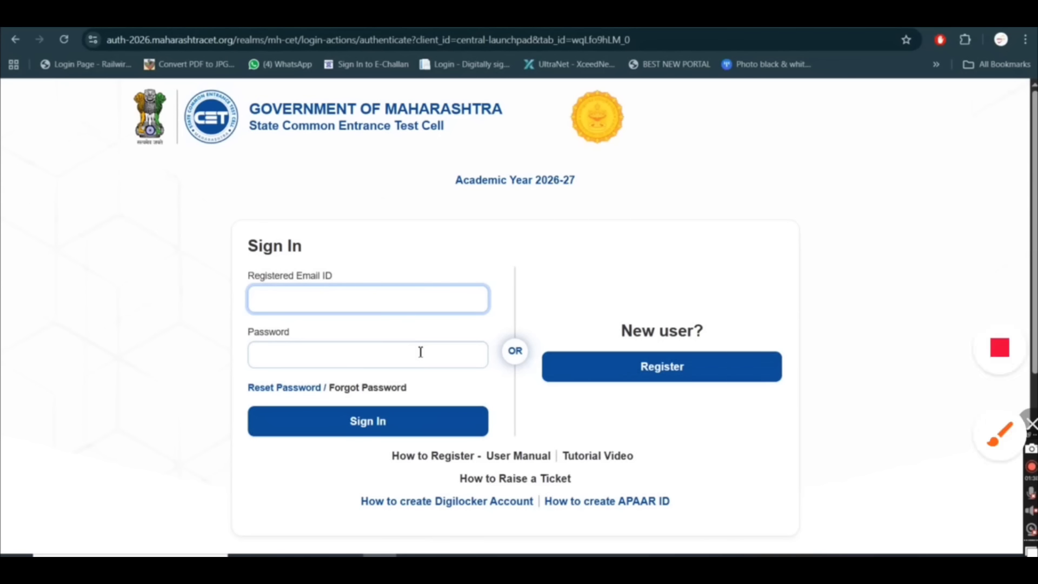
# Step: Enter the registered email ID in the Sign In form
pyautogui.moveTo(705, 227); pyautogui.dragTo(738, 233)
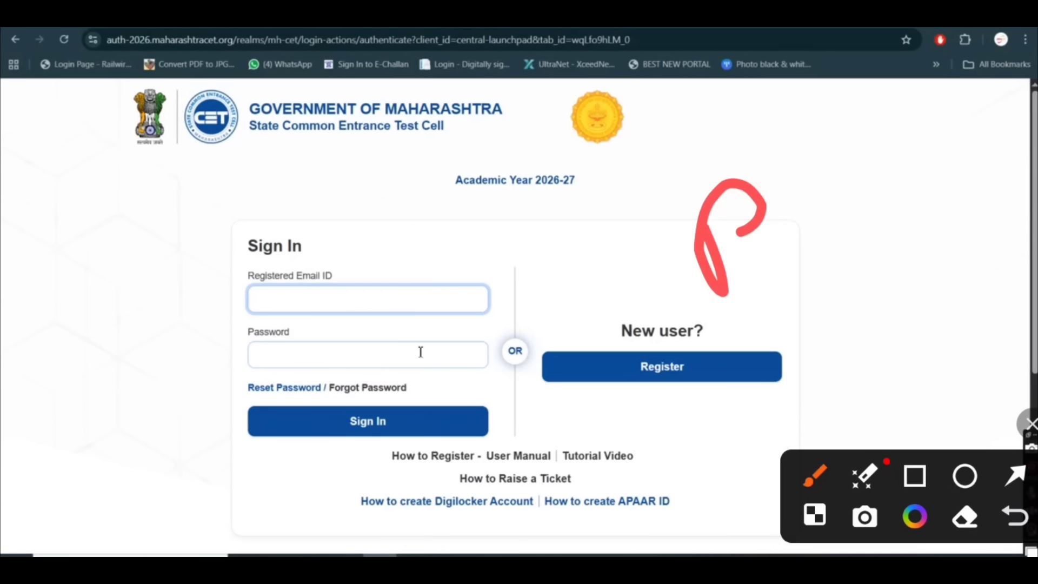
pyautogui.moveTo(795, 208); pyautogui.dragTo(813, 187)
pyautogui.moveTo(789, 260); pyautogui.dragTo(886, 179)
pyautogui.moveTo(875, 129); pyautogui.dragTo(889, 222)
pyautogui.moveTo(944, 127); pyautogui.dragTo(962, 186)
pyautogui.moveTo(770, 336); pyautogui.dragTo(1035, 217)
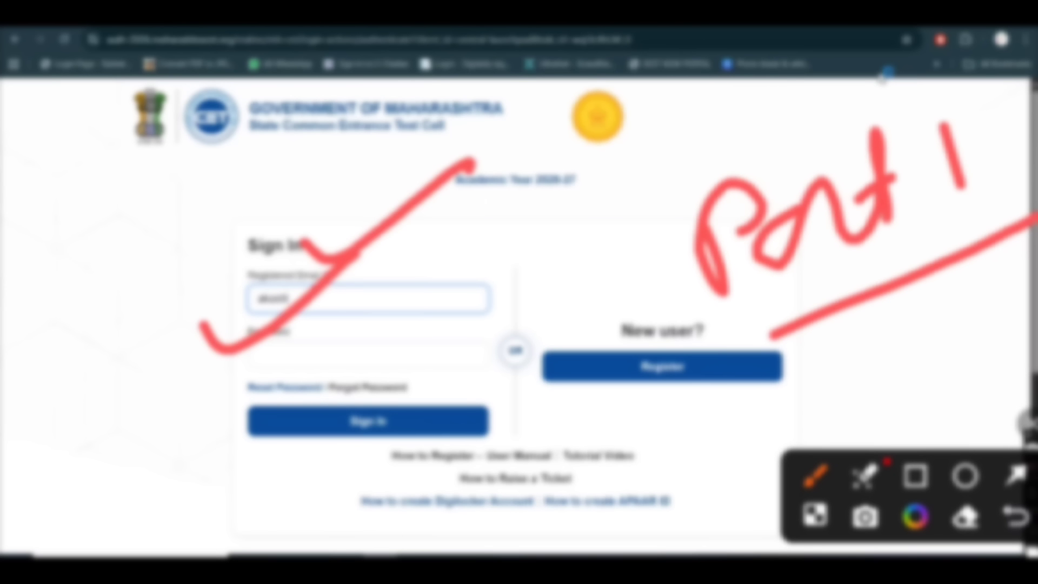
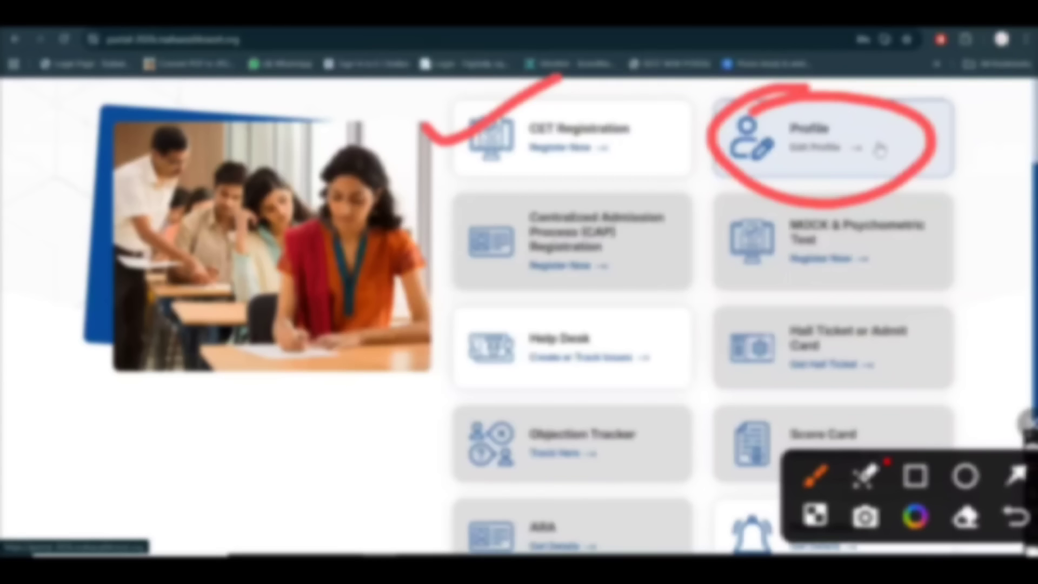
pyautogui.click(880, 149)
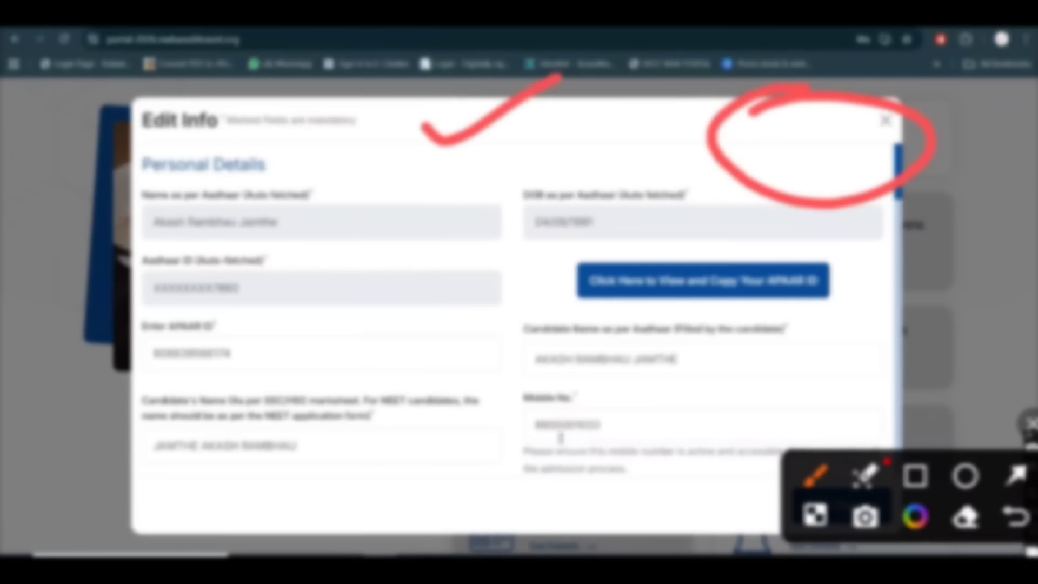
pyautogui.scroll(-4, 562, 464)
pyautogui.scroll(-4, 566, 435)
pyautogui.scroll(-6, 566, 440)
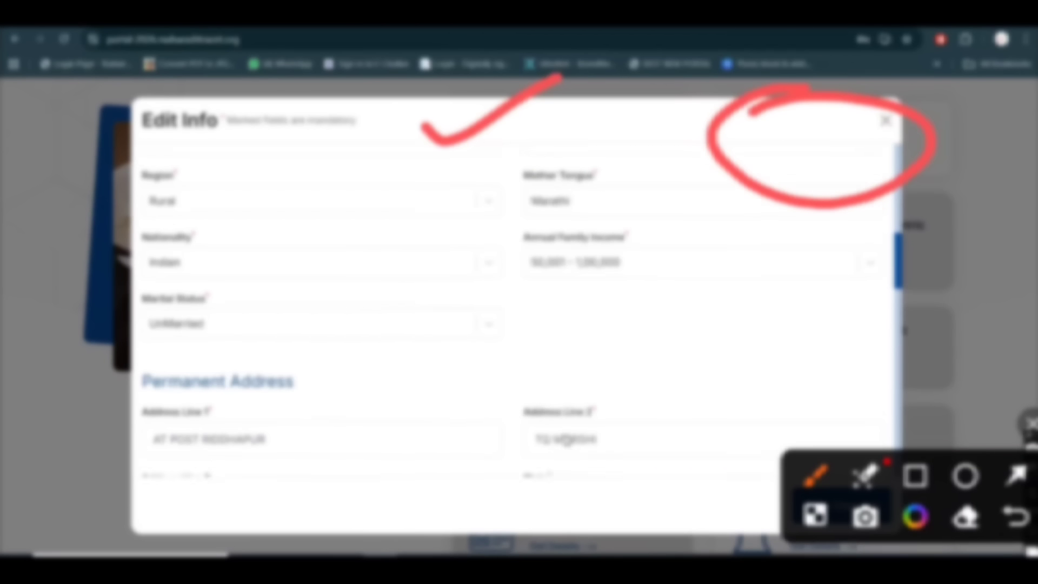
pyautogui.scroll(-8, 566, 440)
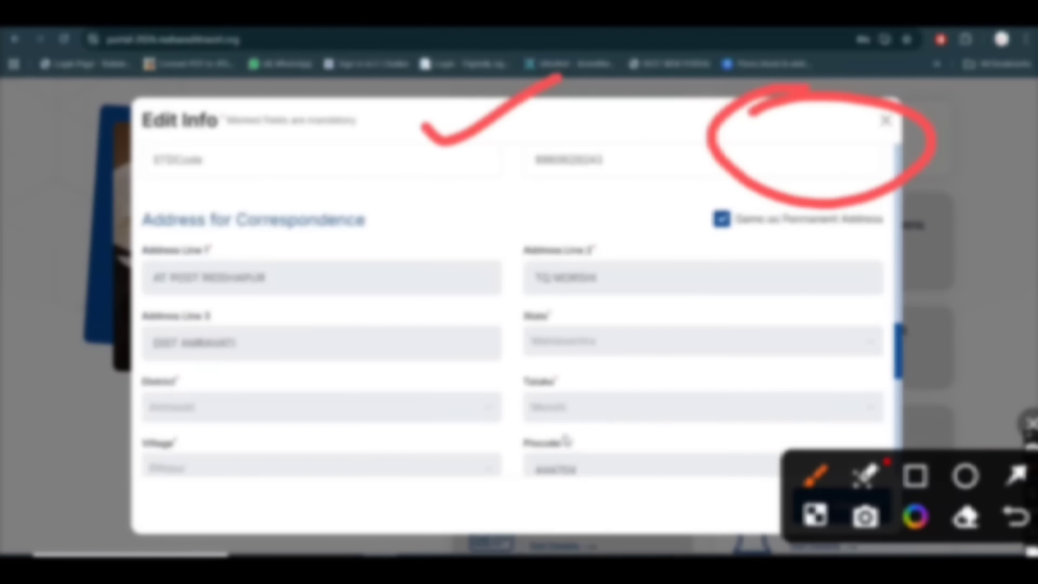
pyautogui.scroll(-2, 566, 440)
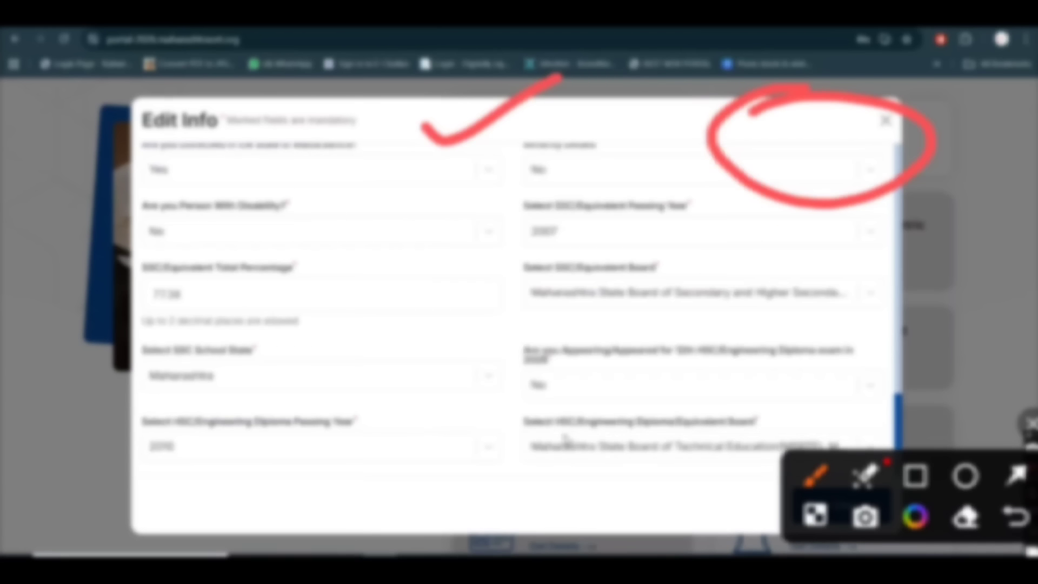
pyautogui.scroll(-3, 566, 440)
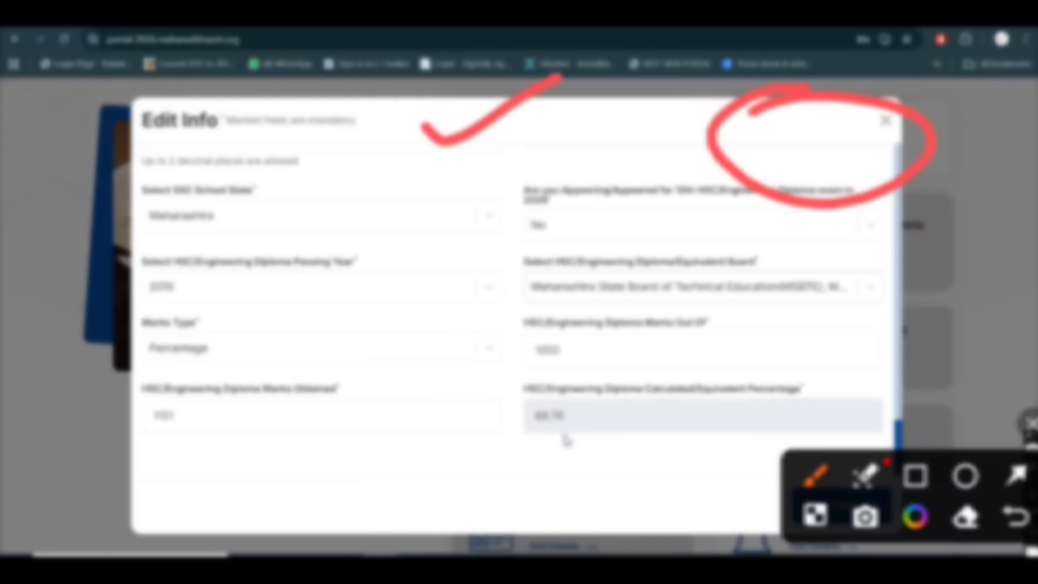
pyautogui.press('Escape')
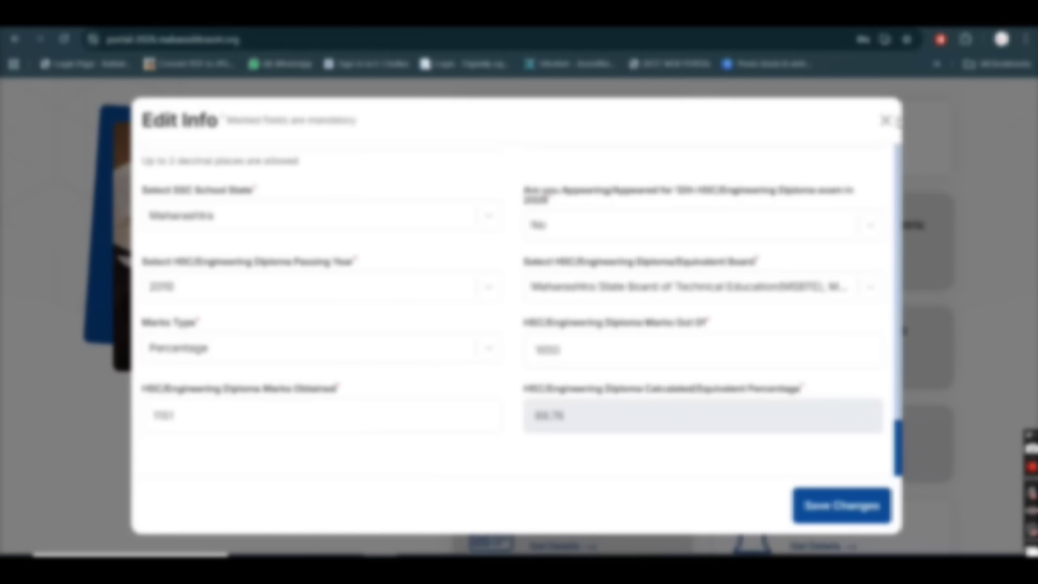
pyautogui.click(885, 120)
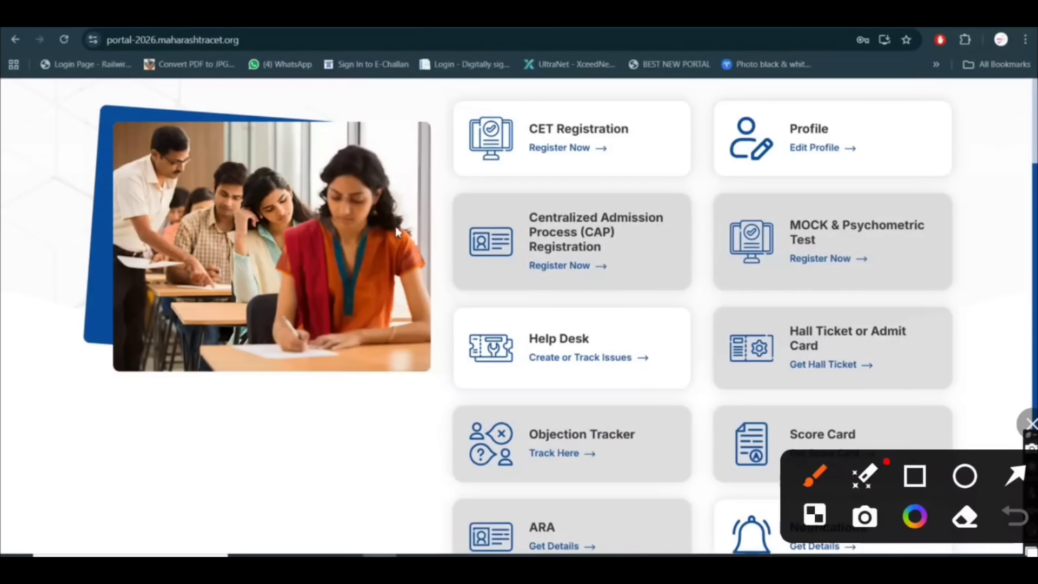
# Step: From CET Registration, choose Register Now for MAH-B.Ed (General & Special) & B.Ed ELCT-CET-2026
pyautogui.click(620, 163)
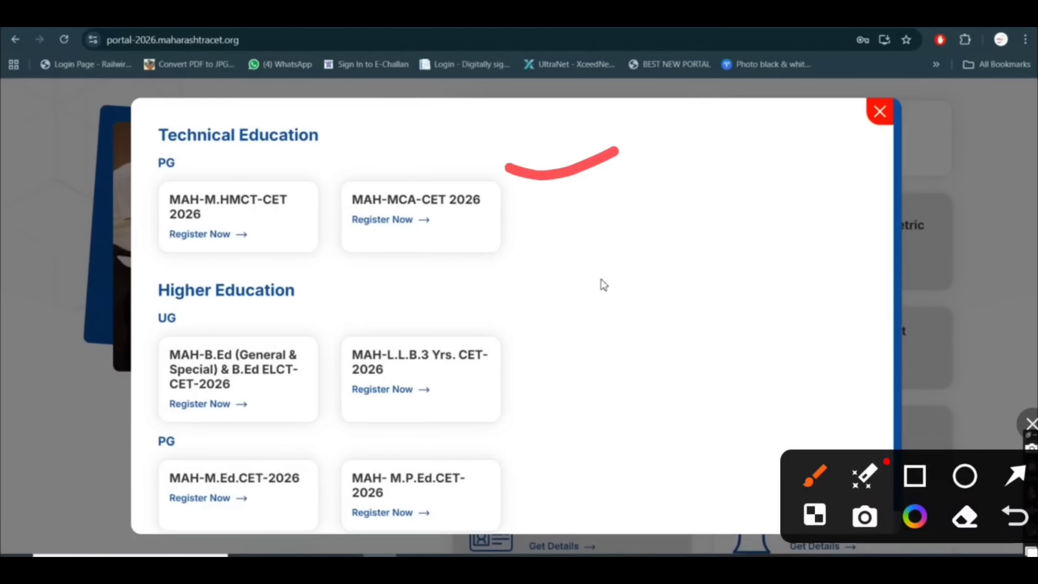
pyautogui.scroll(-1, 596, 277)
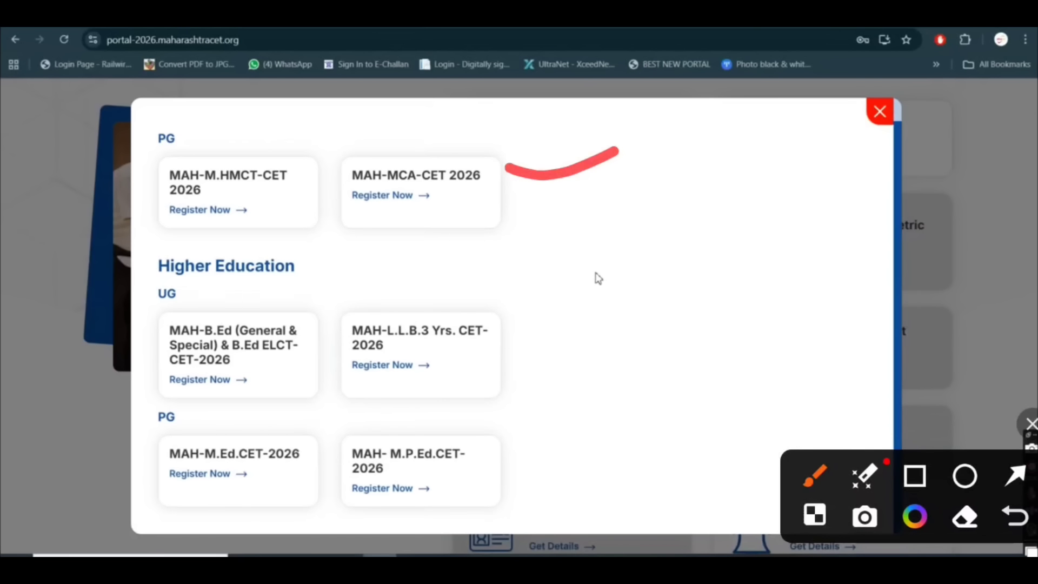
pyautogui.moveTo(230, 285)
pyautogui.mouseDown()
pyautogui.moveTo(254, 448)
pyautogui.moveTo(245, 277)
pyautogui.moveTo(162, 313)
pyautogui.mouseUp()
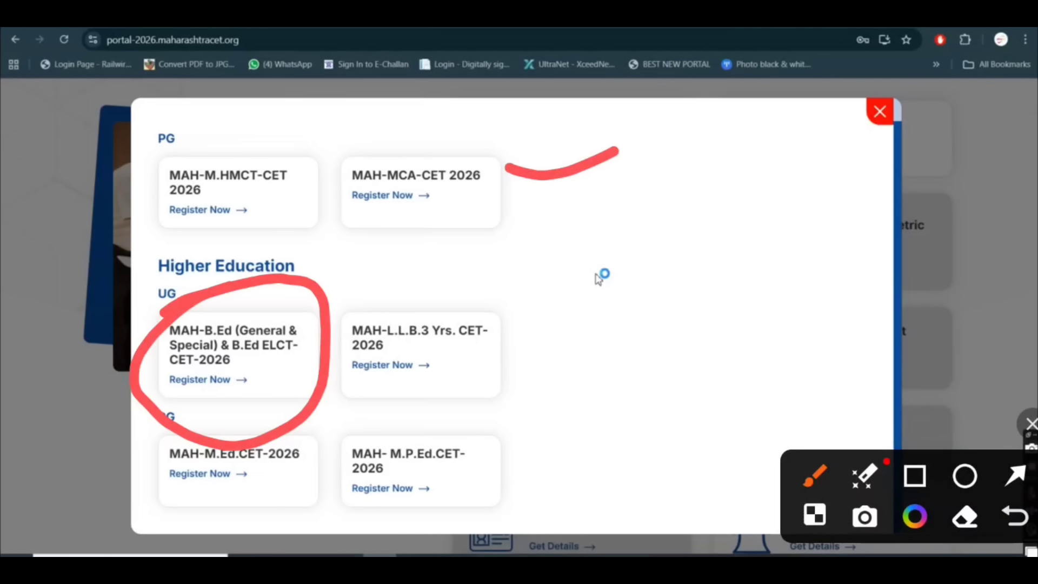
pyautogui.moveTo(223, 399); pyautogui.dragTo(311, 343)
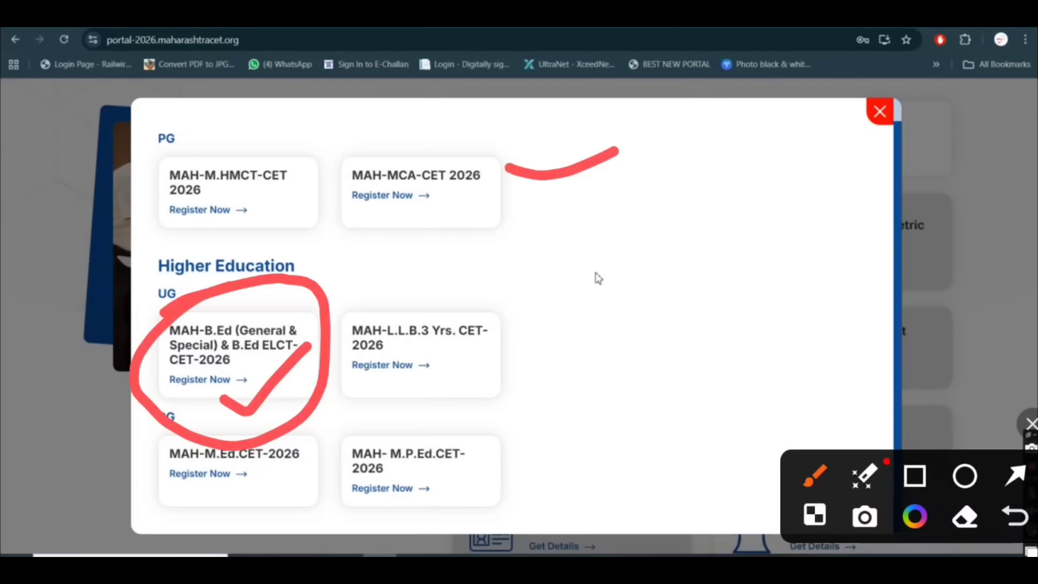
pyautogui.moveTo(590, 294)
pyautogui.mouseDown()
pyautogui.moveTo(624, 273)
pyautogui.moveTo(667, 307)
pyautogui.mouseUp()
pyautogui.moveTo(581, 261)
pyautogui.mouseDown()
pyautogui.moveTo(557, 340)
pyautogui.moveTo(500, 325)
pyautogui.mouseUp()
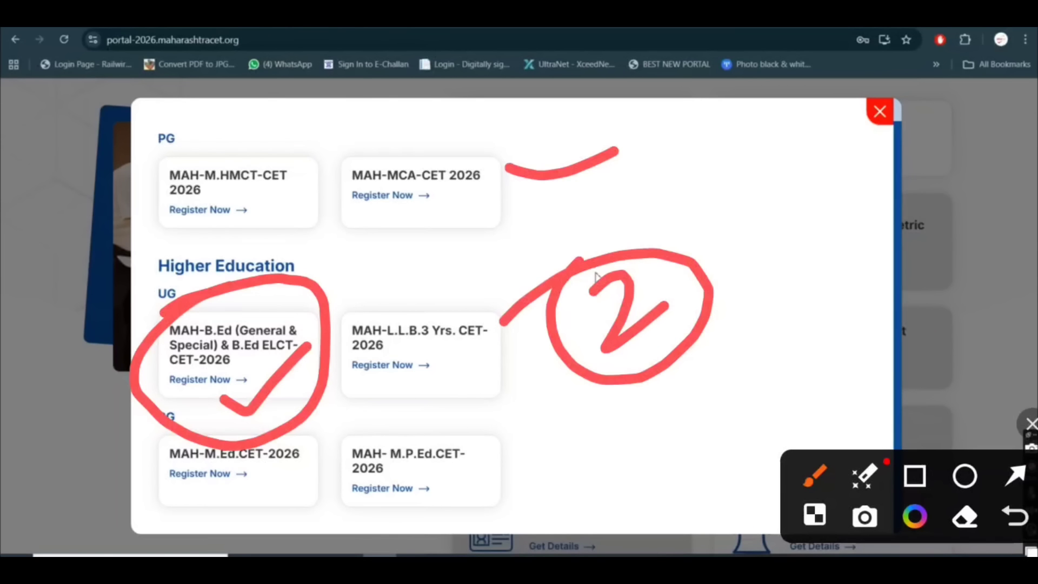
pyautogui.moveTo(125, 358); pyautogui.dragTo(237, 297)
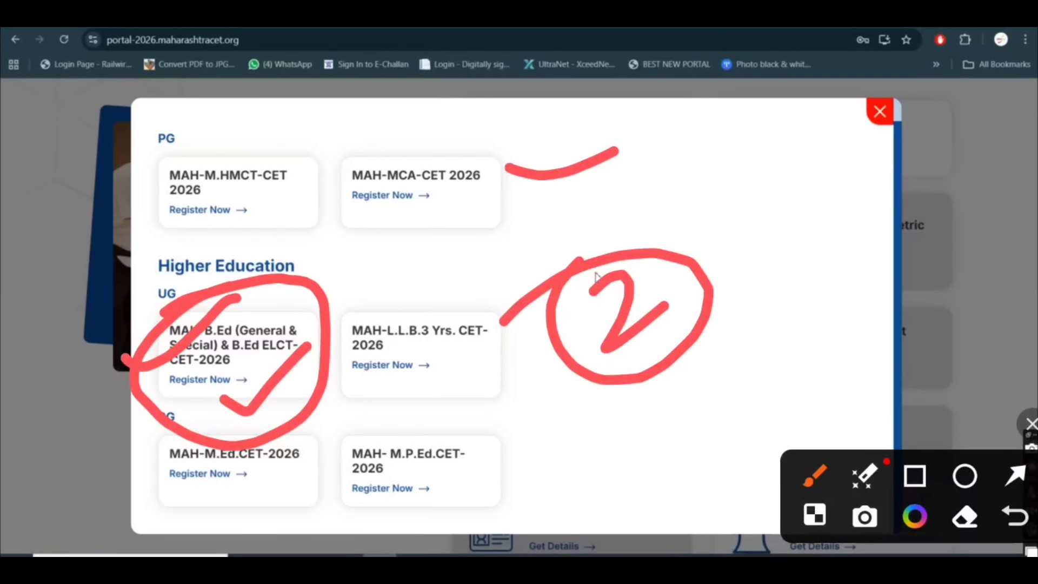
pyautogui.moveTo(162, 348); pyautogui.dragTo(66, 454)
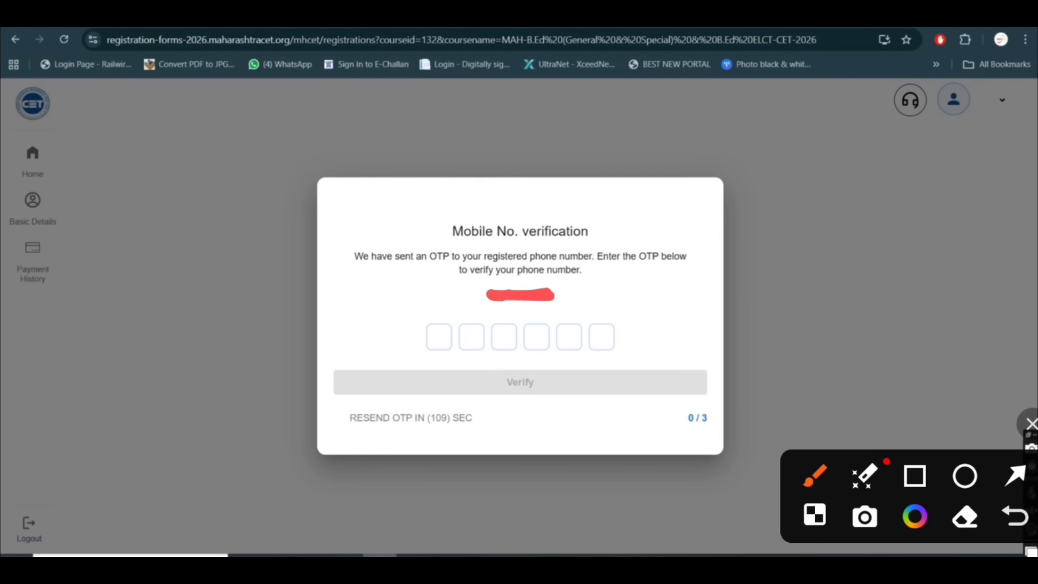
# Step: Enter the mobile OTP and verify it to reach the MAH-B.Ed Pre-Requisite page
pyautogui.moveTo(552, 227)
pyautogui.mouseDown()
pyautogui.moveTo(555, 238)
pyautogui.moveTo(732, 173)
pyautogui.mouseUp()
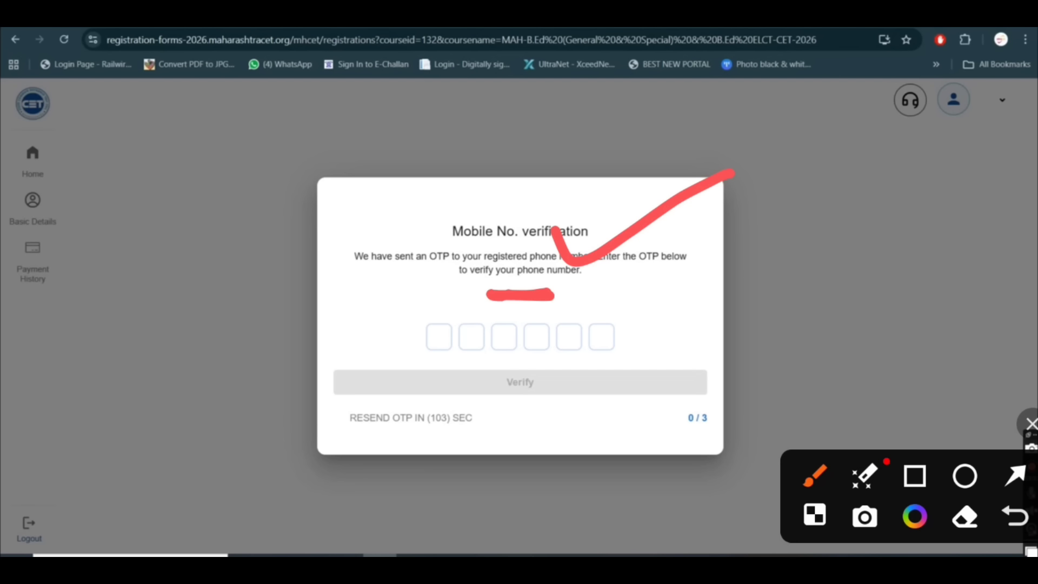
pyautogui.moveTo(390, 329); pyautogui.dragTo(529, 252)
pyautogui.click(443, 338)
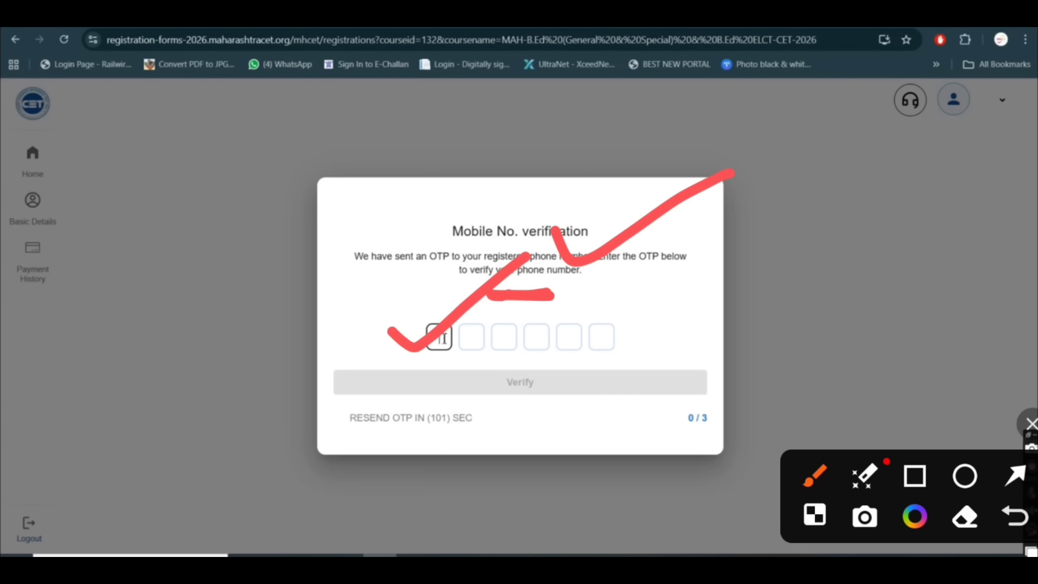
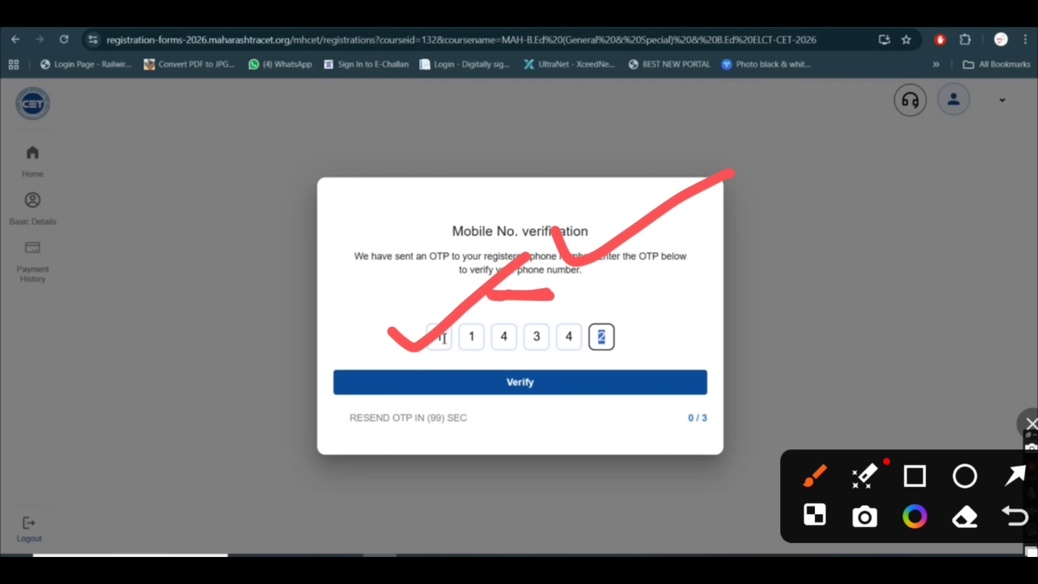
pyautogui.moveTo(532, 352)
pyautogui.mouseDown()
pyautogui.moveTo(469, 450)
pyautogui.moveTo(519, 403)
pyautogui.mouseUp()
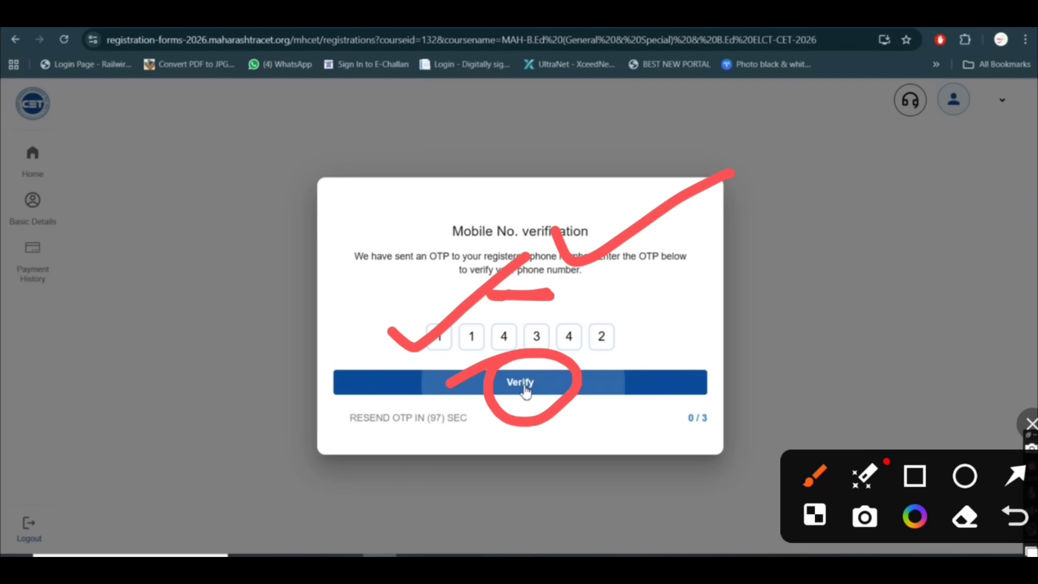
pyautogui.click(526, 389)
pyautogui.scroll(-3, 483, 273)
pyautogui.scroll(3, 483, 273)
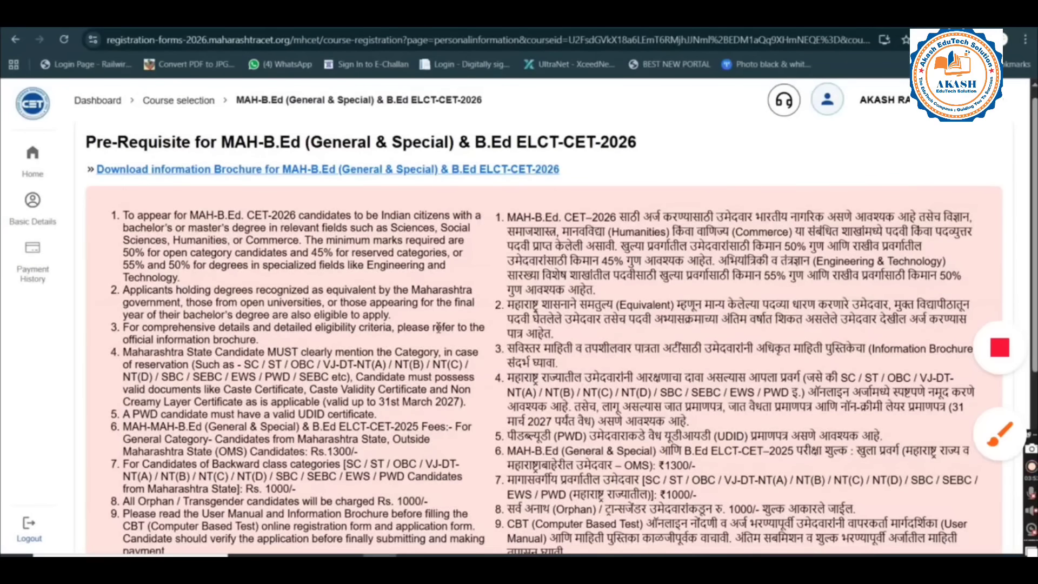
# Step: Read the MAH-B.Ed pre-requisites, tick the brochure declaration and proceed to the application form
pyautogui.scroll(-3, 547, 278)
pyautogui.moveTo(427, 275)
pyautogui.mouseDown()
pyautogui.moveTo(410, 353)
pyautogui.moveTo(306, 304)
pyautogui.mouseUp()
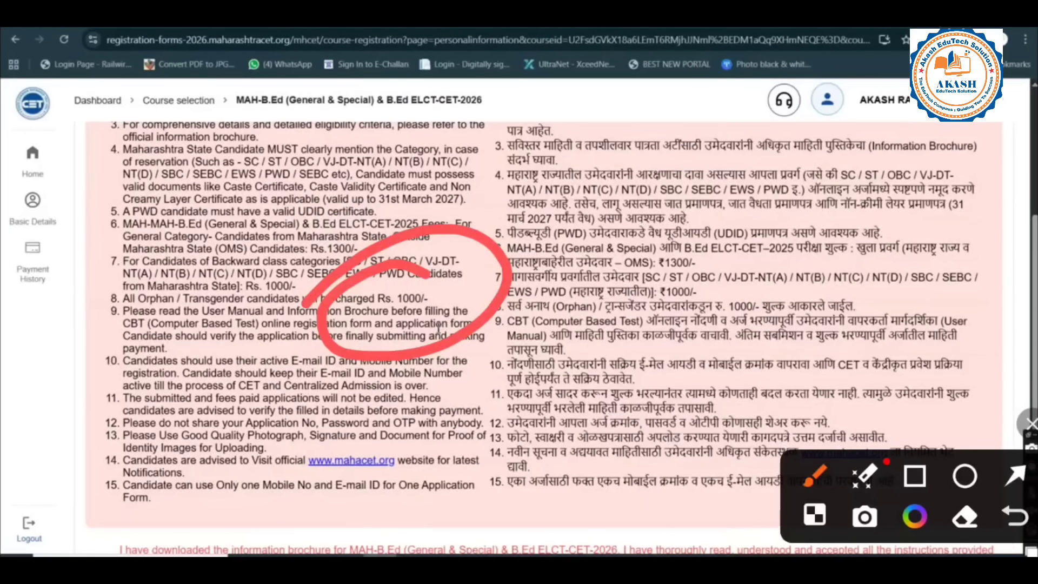
pyautogui.moveTo(331, 190)
pyautogui.mouseDown()
pyautogui.moveTo(324, 199)
pyautogui.moveTo(371, 279)
pyautogui.moveTo(141, 326)
pyautogui.mouseUp()
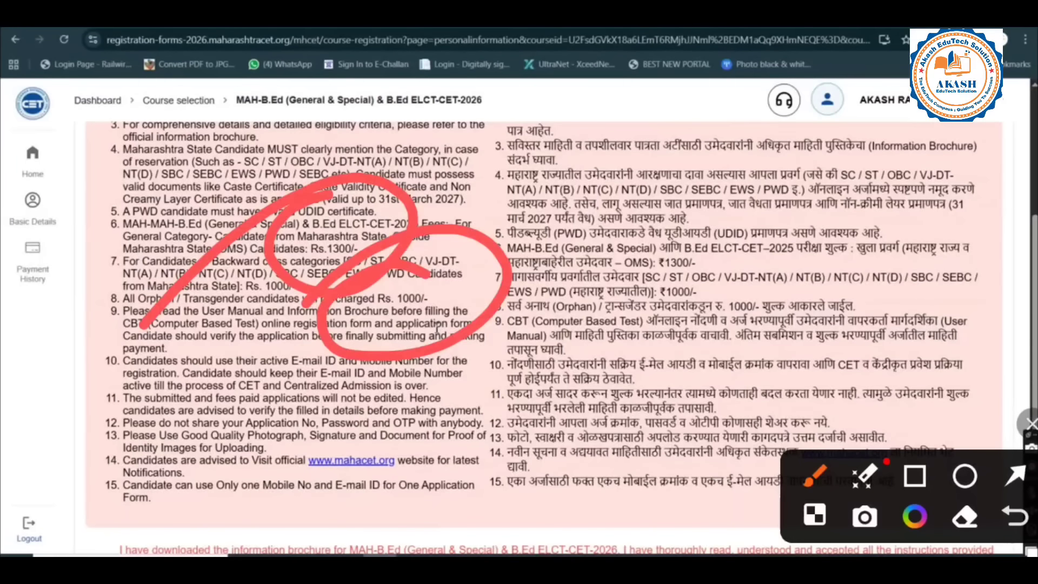
pyautogui.click(1032, 424)
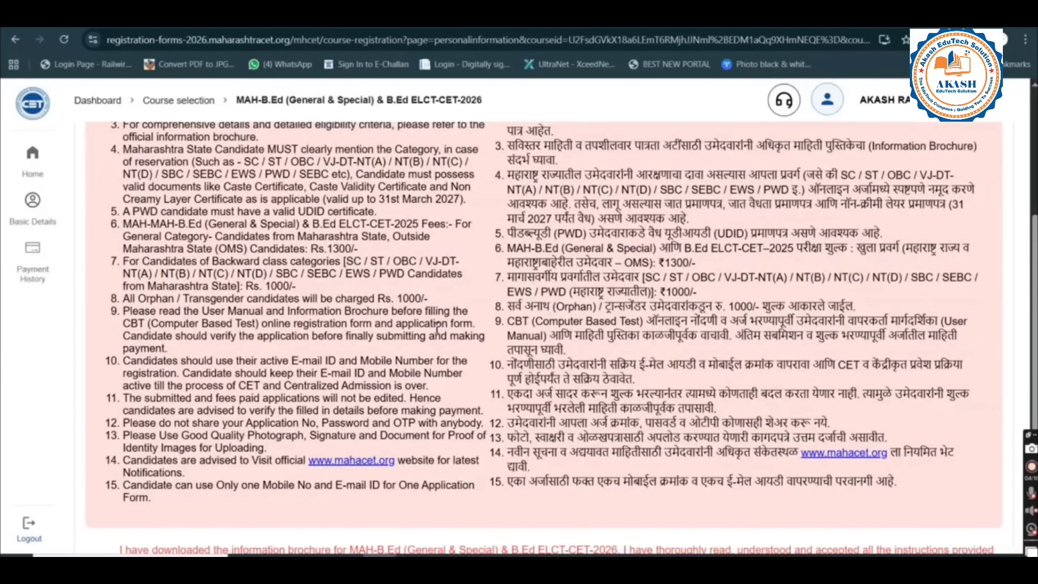
pyautogui.click(996, 434)
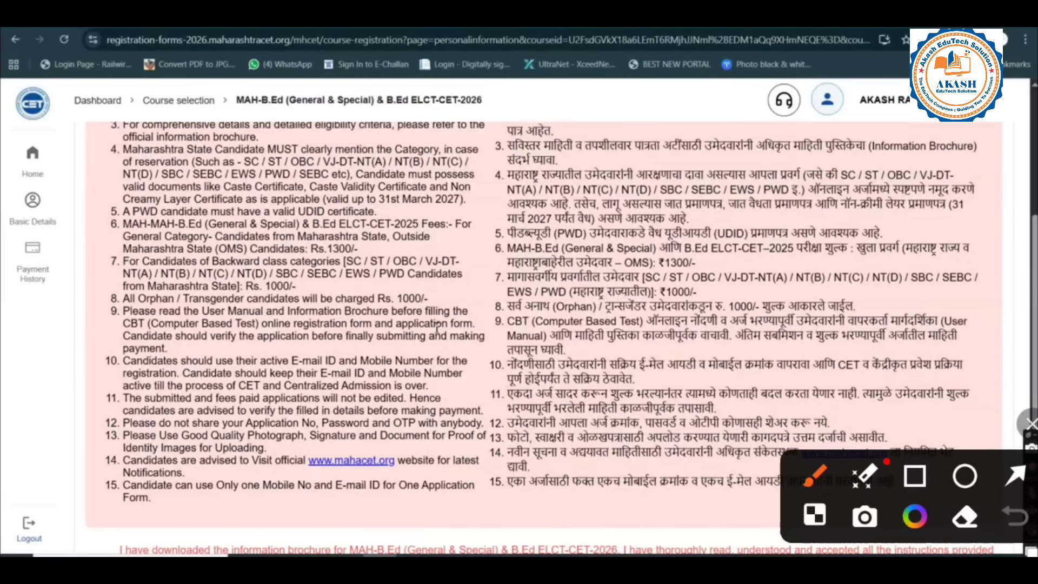
pyautogui.moveTo(108, 498)
pyautogui.mouseDown()
pyautogui.moveTo(116, 506)
pyautogui.moveTo(266, 426)
pyautogui.mouseUp()
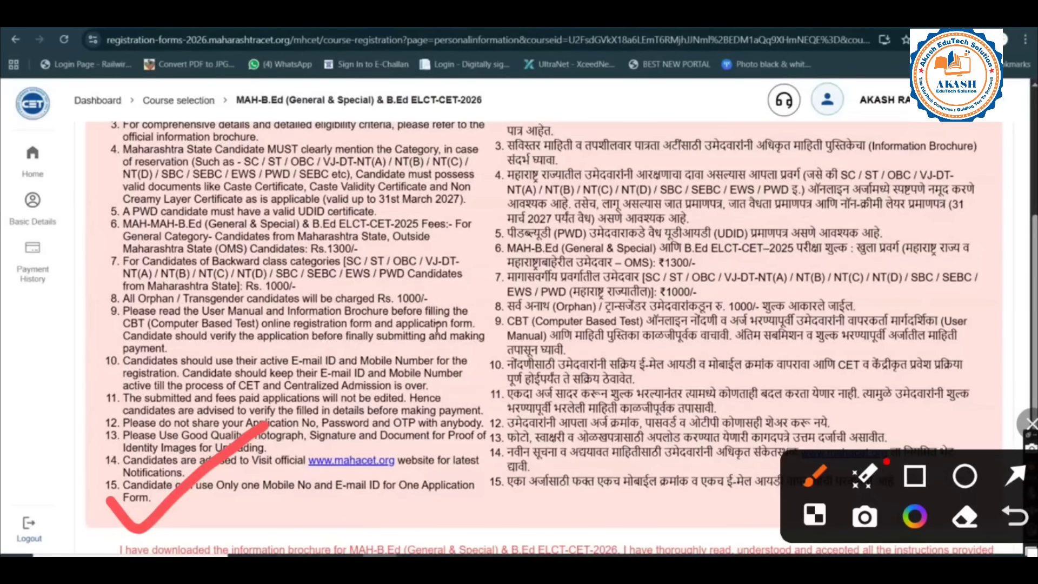
pyautogui.scroll(-2, 437, 325)
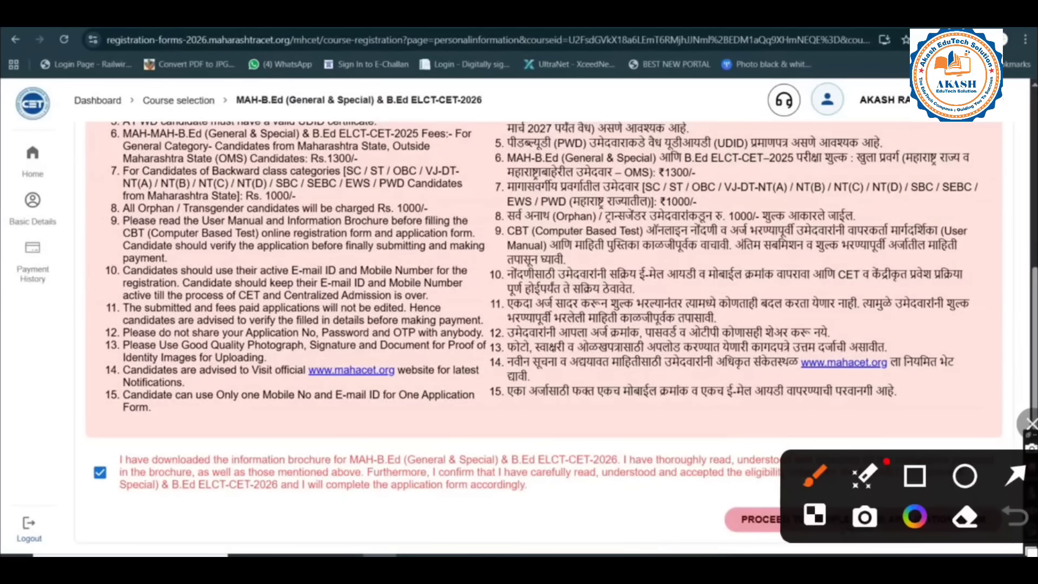
pyautogui.moveTo(913, 494); pyautogui.dragTo(956, 362)
pyautogui.moveTo(865, 450); pyautogui.dragTo(1008, 403)
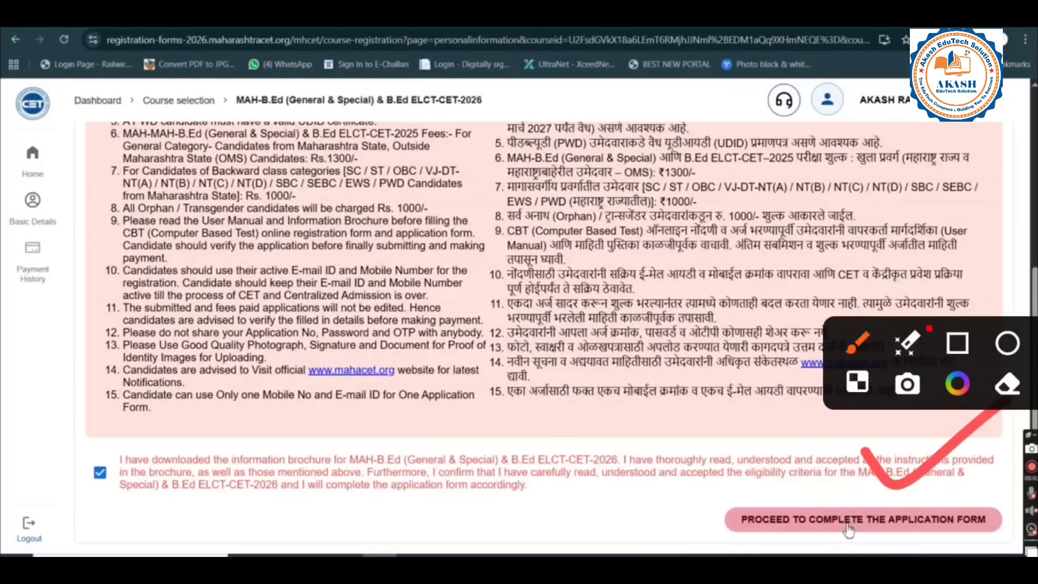
pyautogui.click(847, 524)
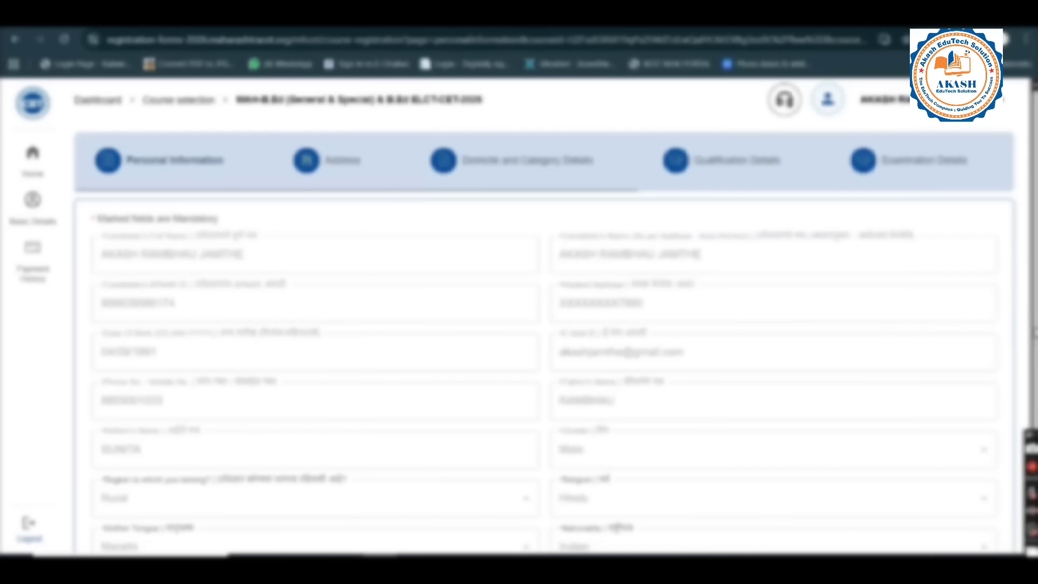
# Step: Review the pre-filled Personal Information and save it to reach the Address step
pyautogui.scroll(-3, 926, 383)
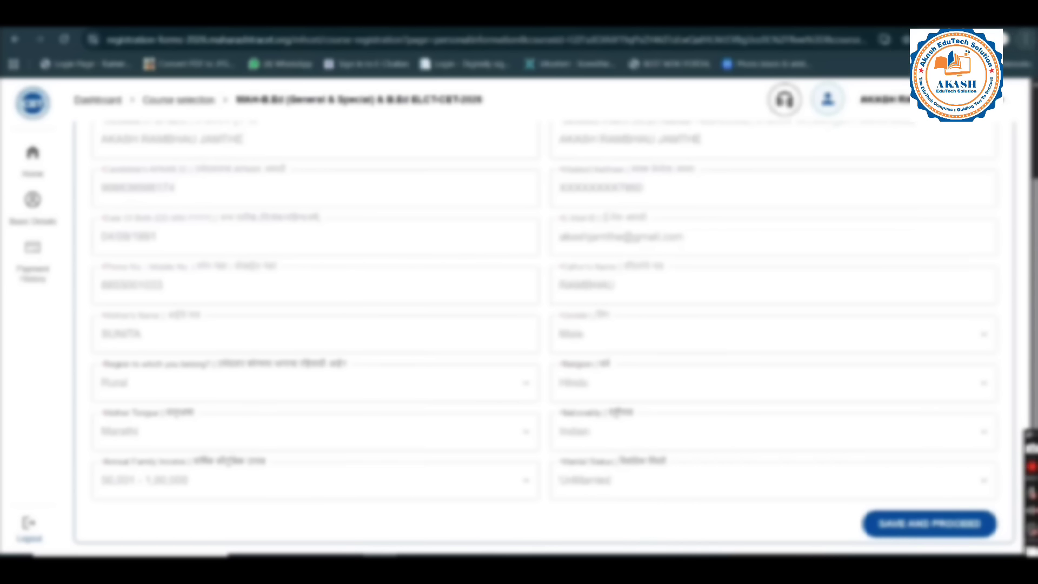
pyautogui.scroll(1, 986, 168)
pyautogui.scroll(-1, 730, 326)
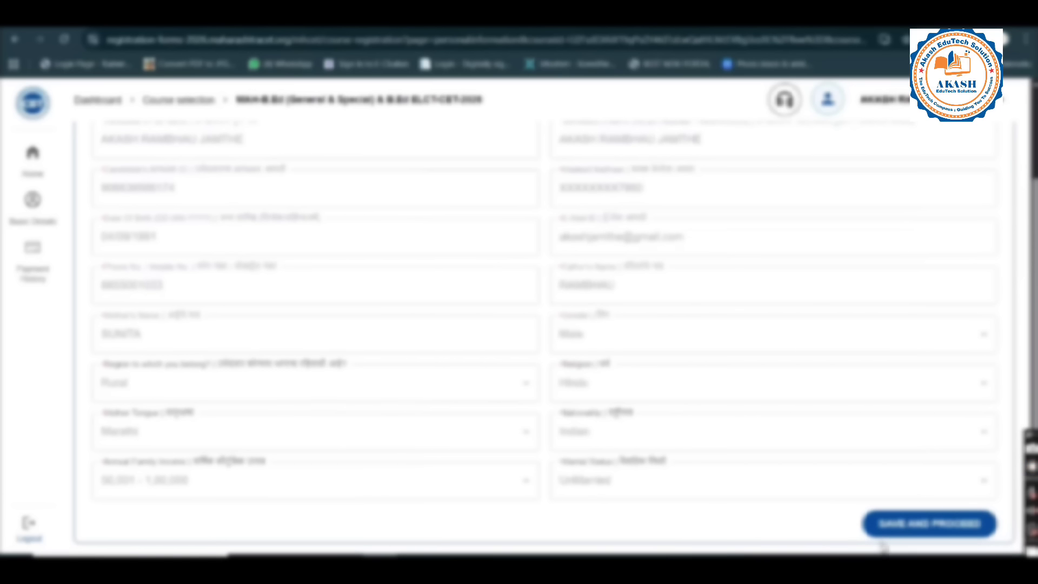
pyautogui.click(949, 533)
pyautogui.scroll(-3, 538, 425)
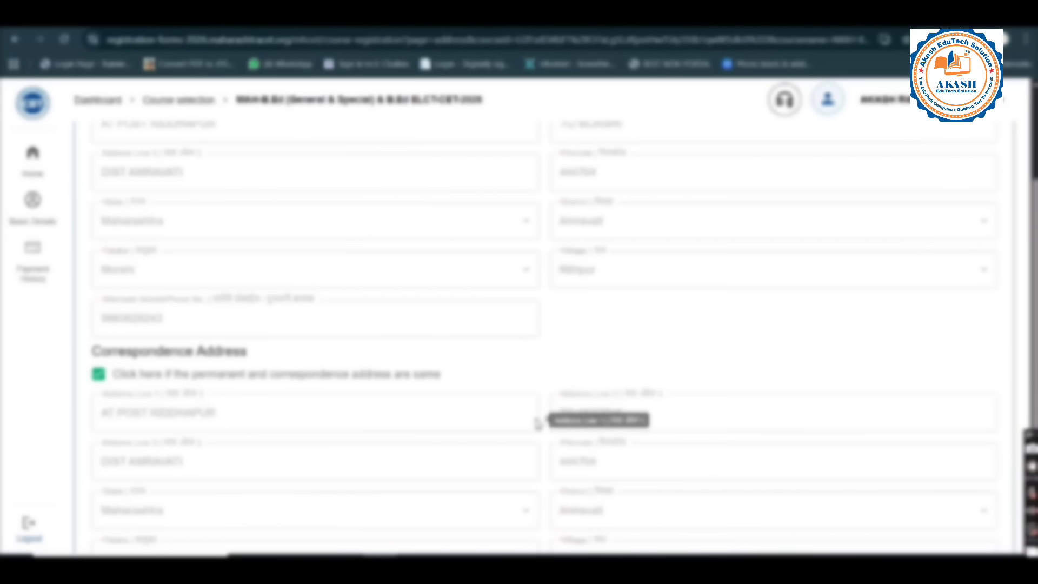
pyautogui.scroll(3, 670, 397)
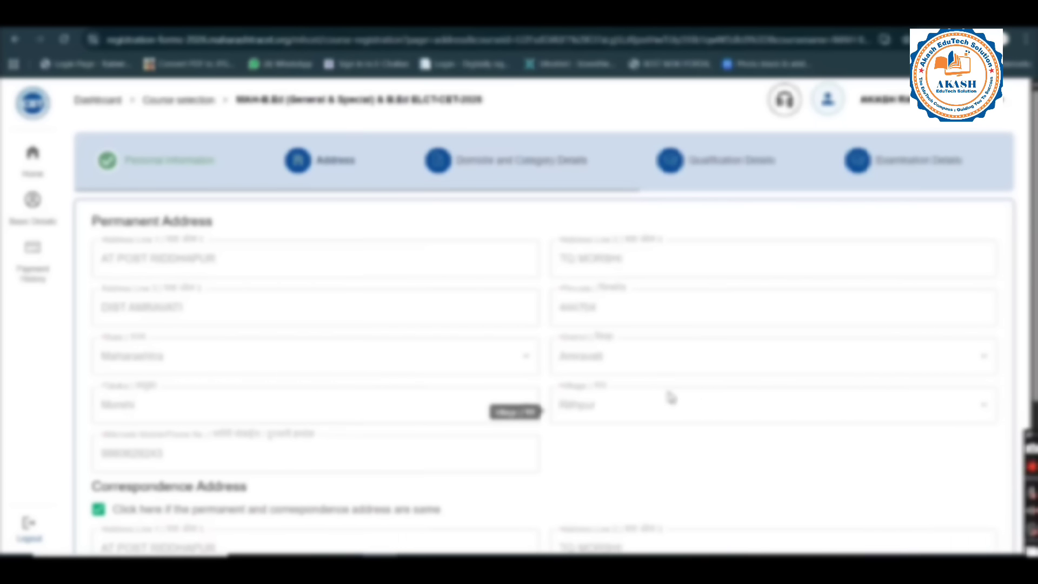
pyautogui.scroll(-4, 670, 398)
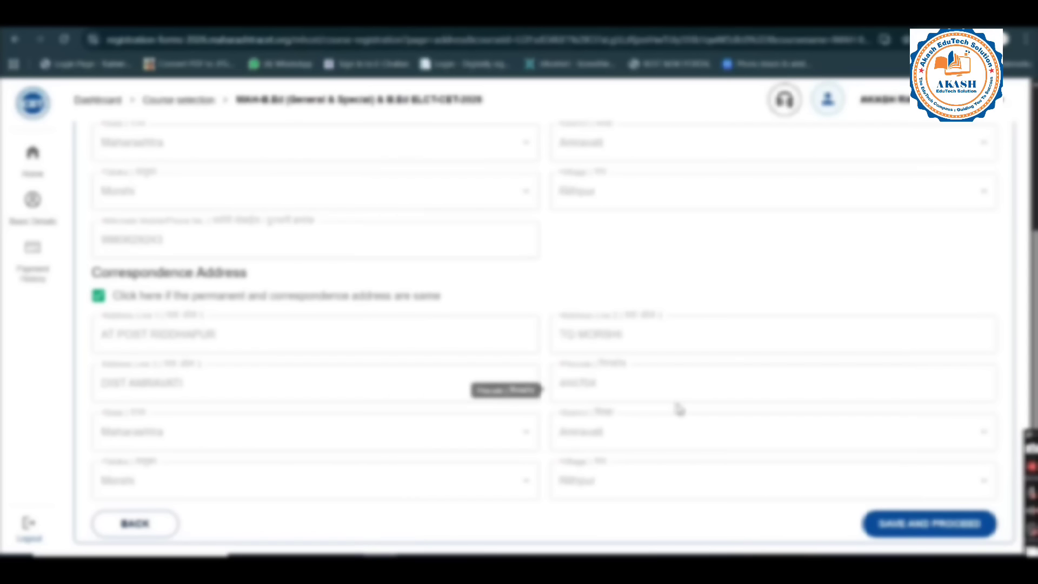
pyautogui.scroll(4, 680, 409)
pyautogui.scroll(-1, 679, 410)
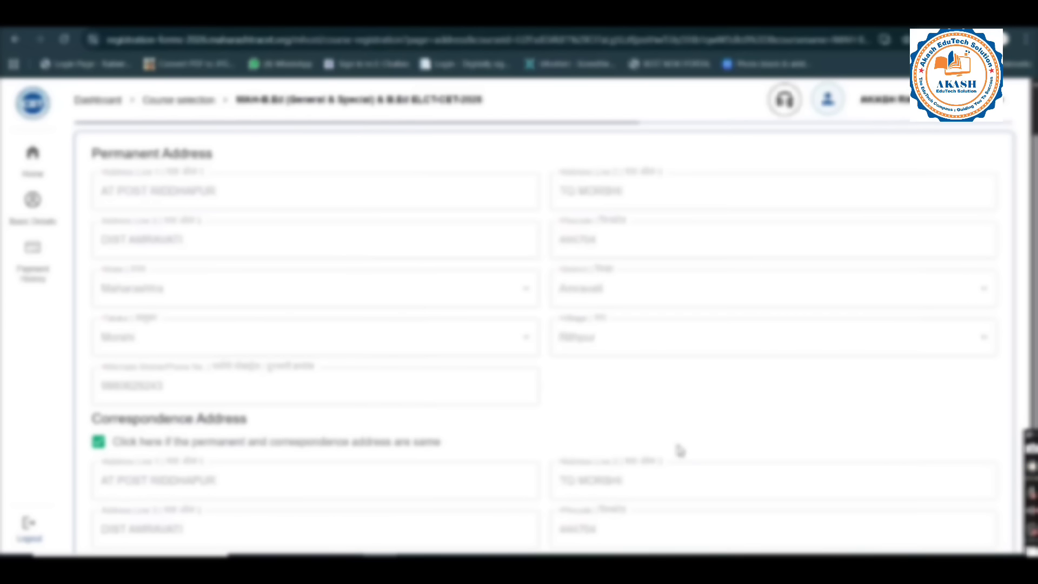
pyautogui.scroll(-3, 679, 450)
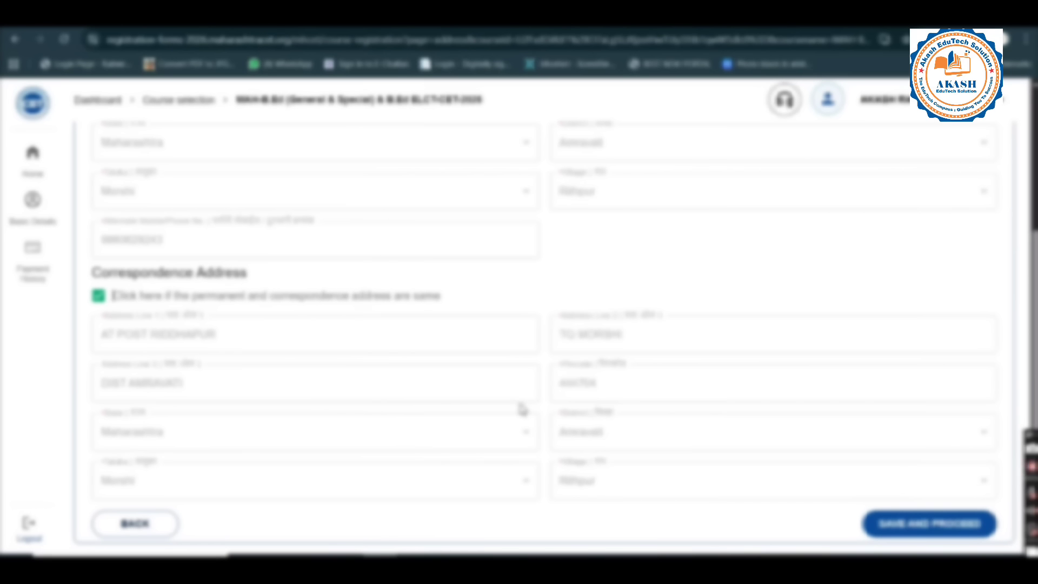
pyautogui.click(921, 534)
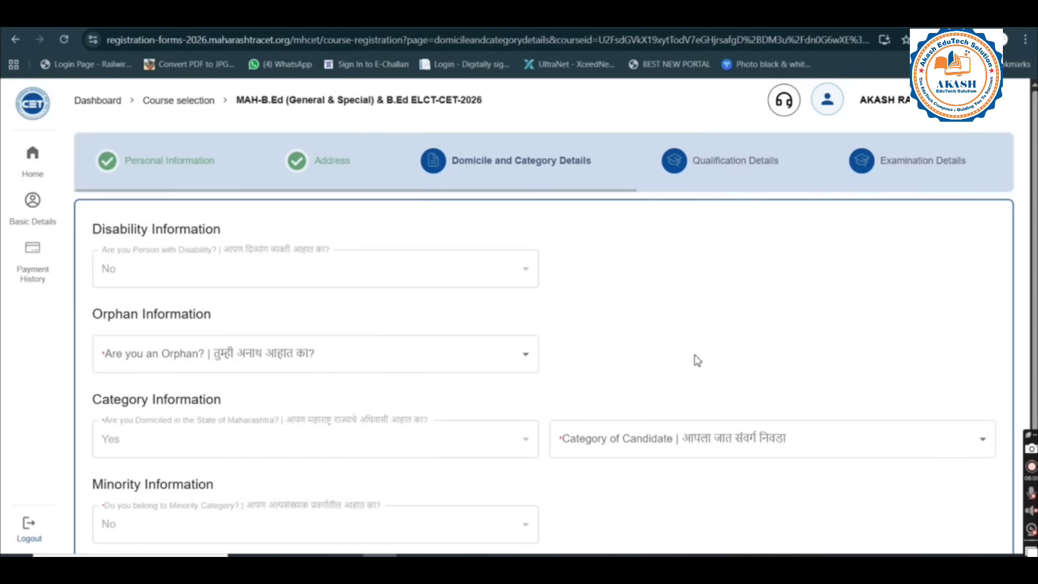
pyautogui.scroll(-1, 698, 360)
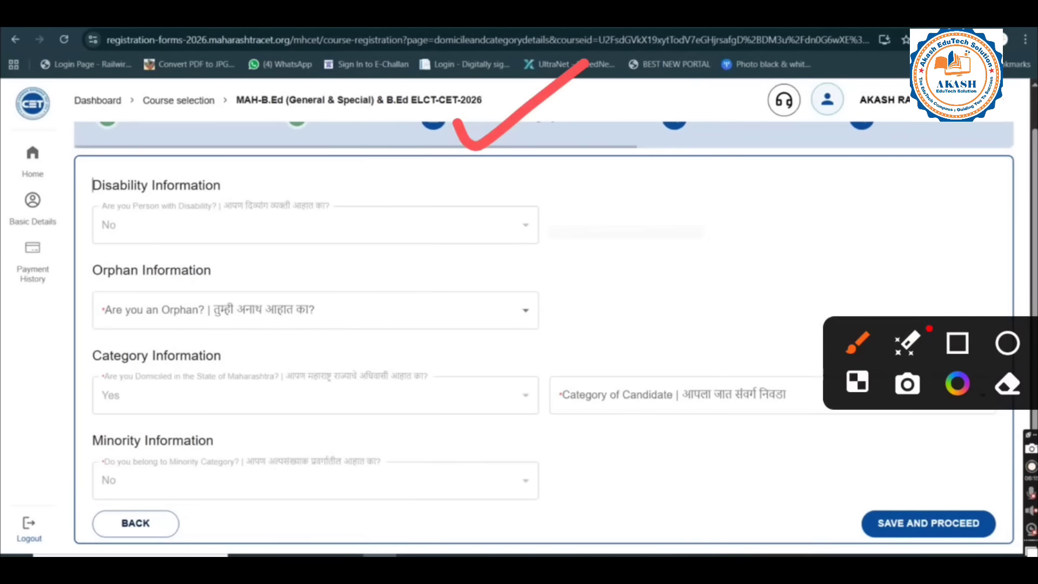
pyautogui.moveTo(251, 174)
pyautogui.mouseDown()
pyautogui.moveTo(259, 190)
pyautogui.moveTo(437, 120)
pyautogui.mouseUp()
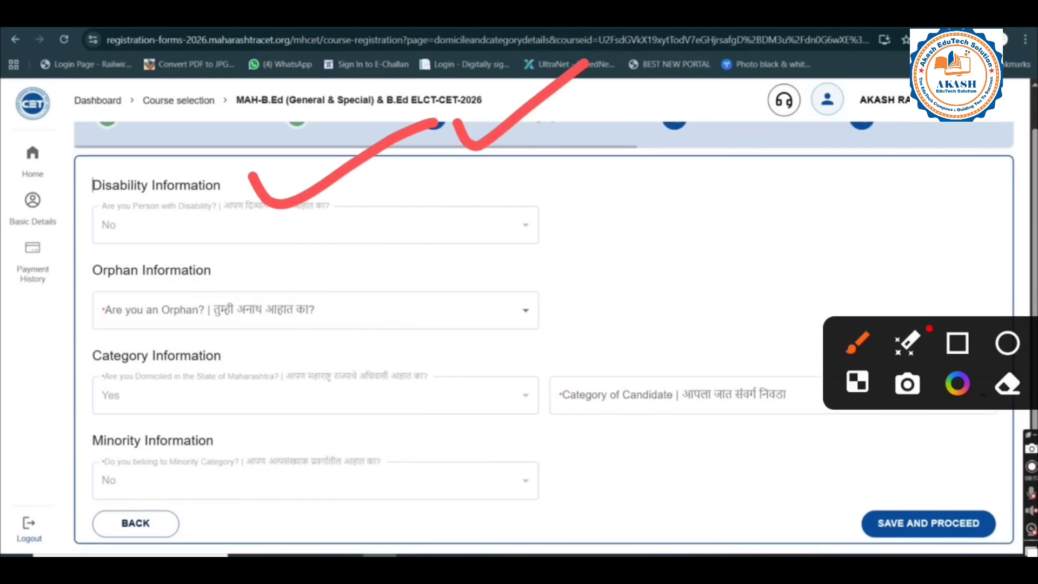
pyautogui.moveTo(404, 205); pyautogui.dragTo(662, 107)
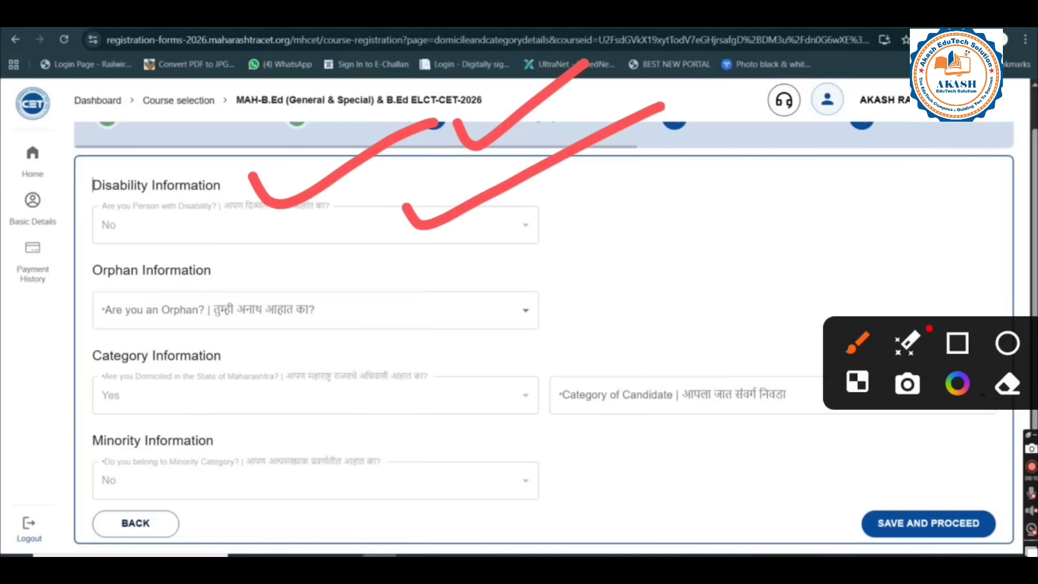
pyautogui.moveTo(229, 243); pyautogui.dragTo(361, 215)
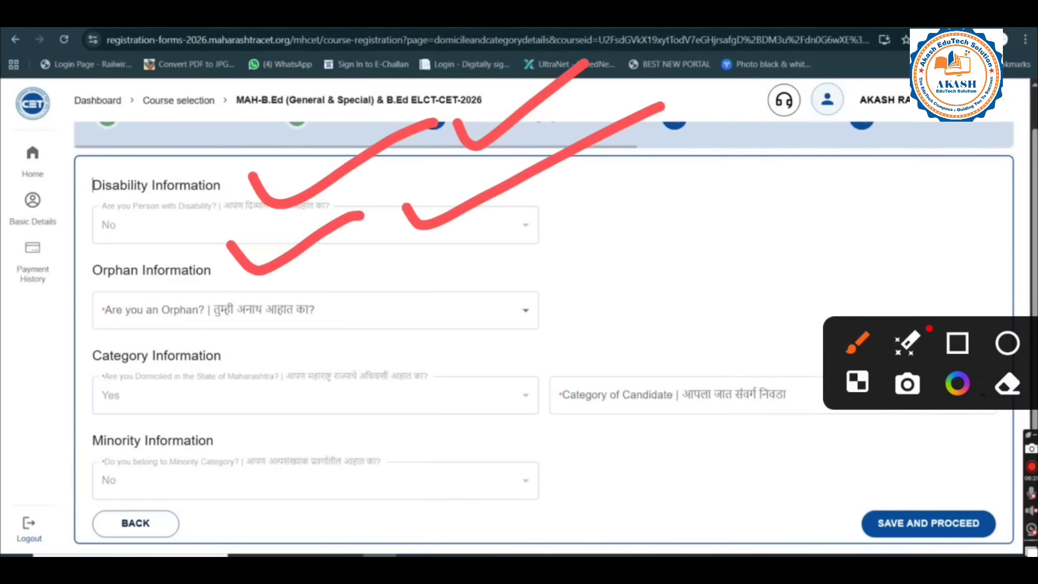
pyautogui.moveTo(372, 274); pyautogui.dragTo(587, 219)
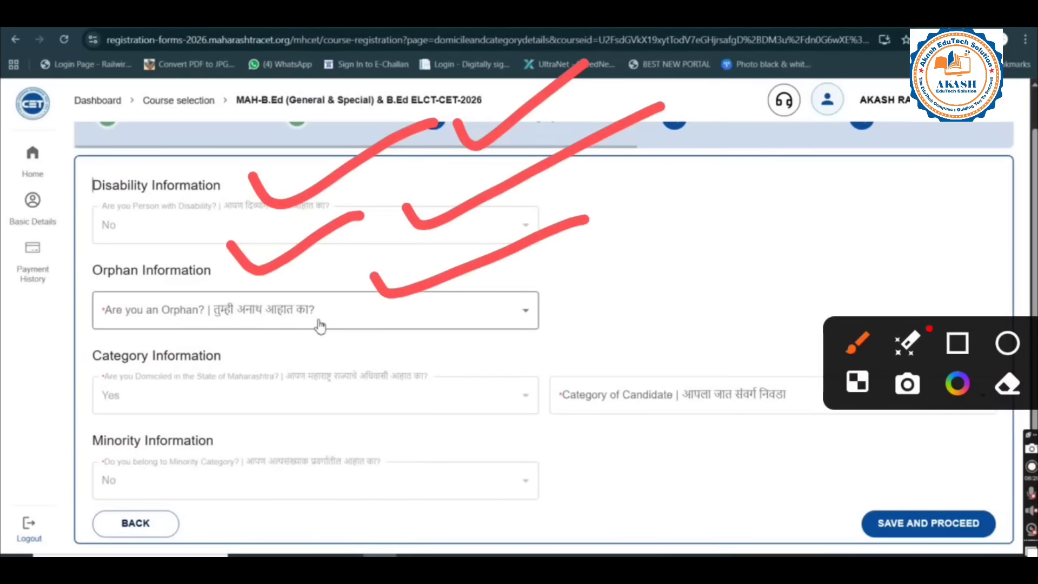
pyautogui.click(480, 322)
pyautogui.click(478, 377)
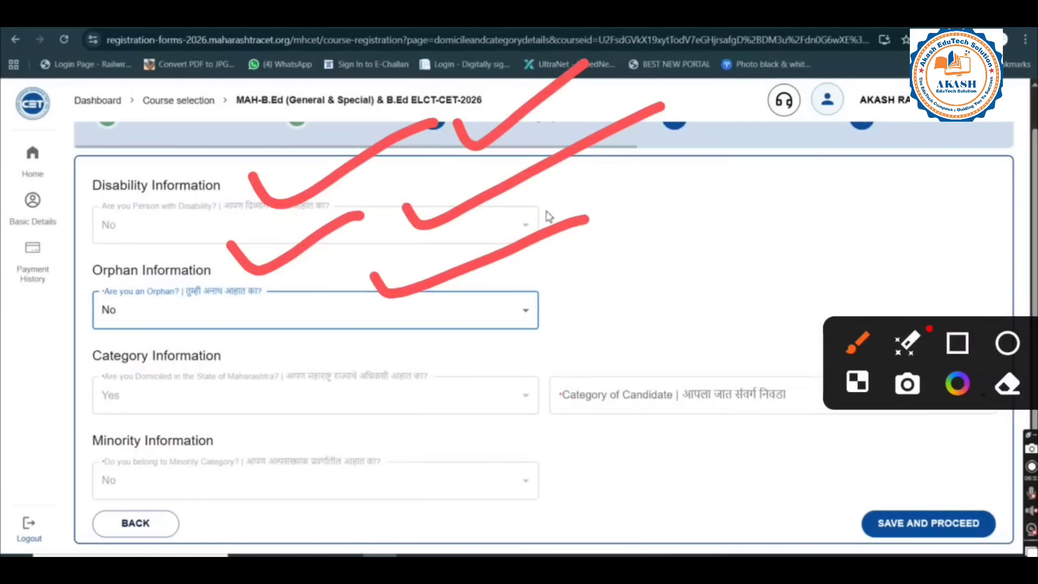
pyautogui.moveTo(256, 339); pyautogui.dragTo(433, 269)
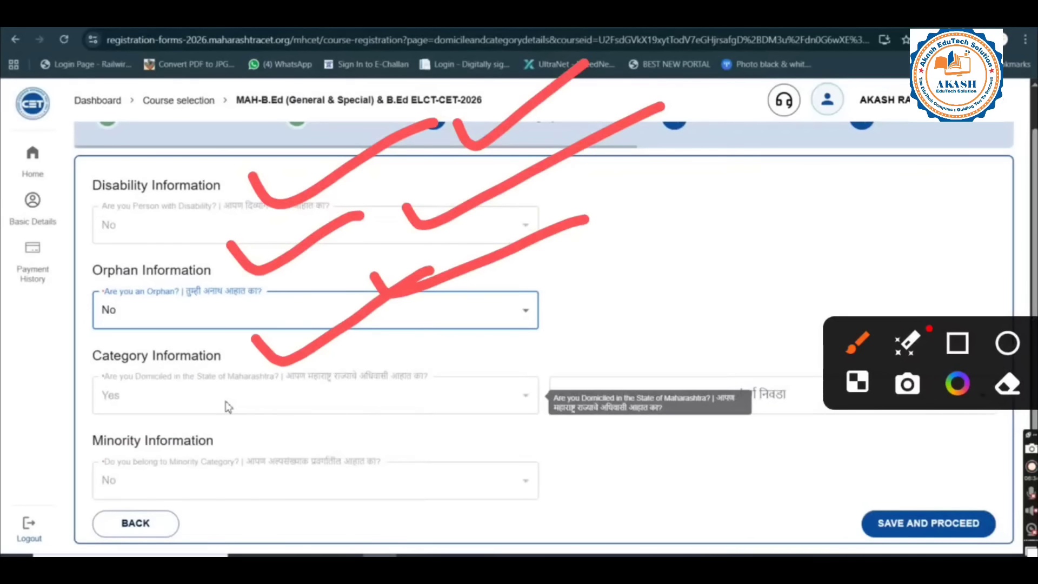
pyautogui.moveTo(327, 377); pyautogui.dragTo(516, 297)
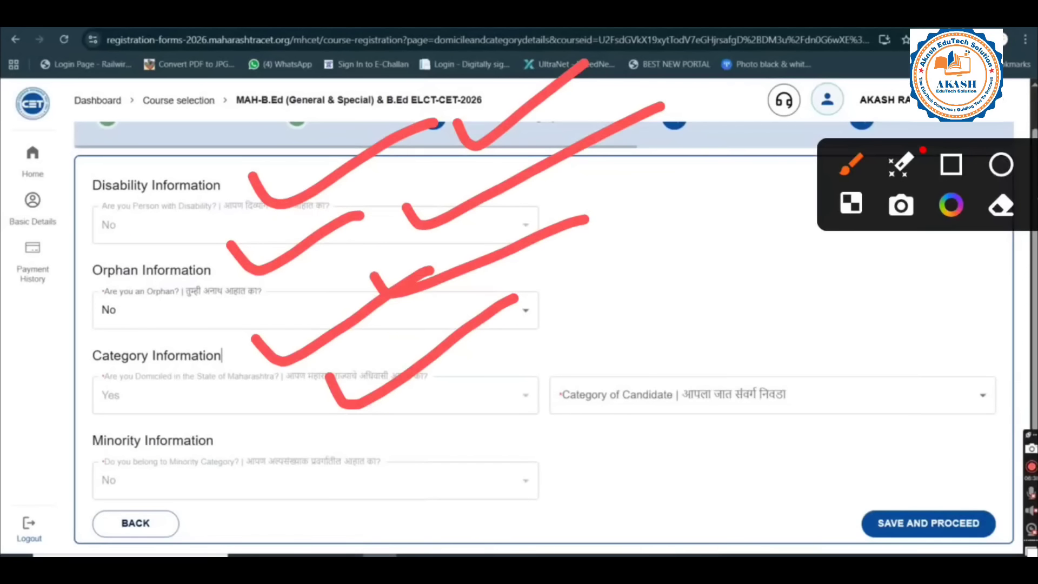
pyautogui.moveTo(601, 321)
pyautogui.mouseDown()
pyautogui.moveTo(827, 430)
pyautogui.moveTo(616, 353)
pyautogui.mouseUp()
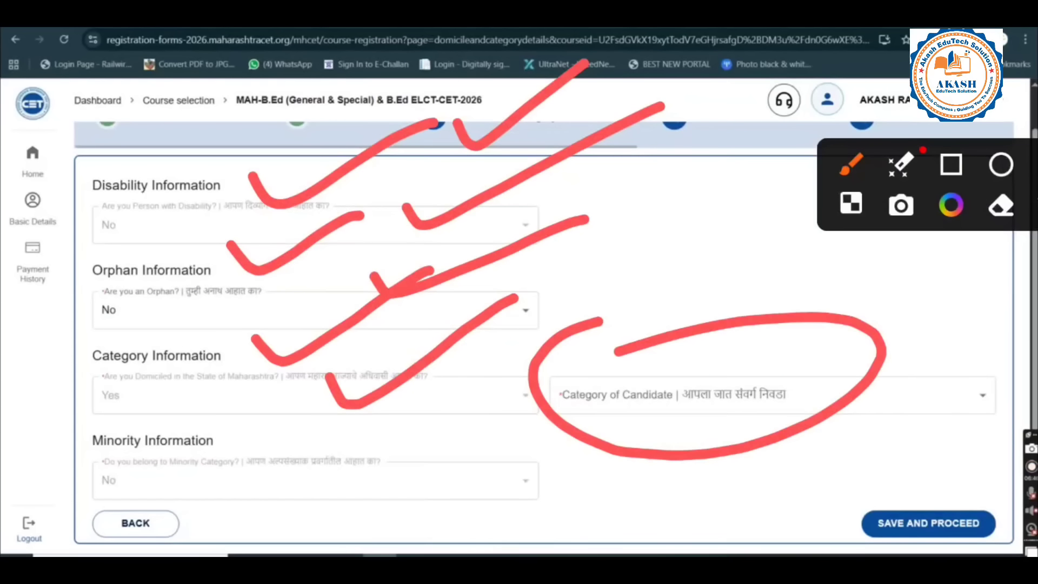
pyautogui.press('Escape')
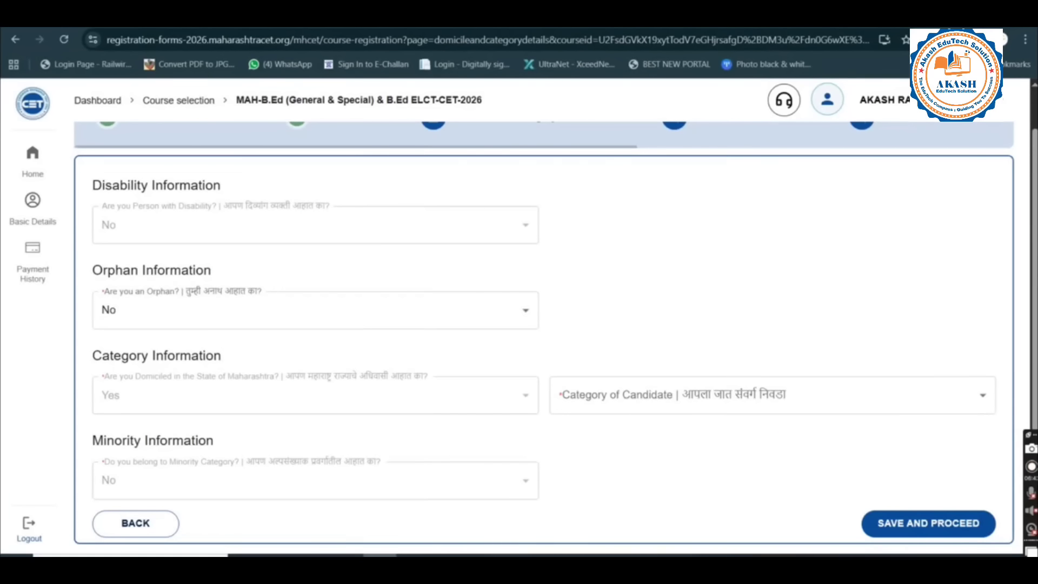
pyautogui.click(1000, 430)
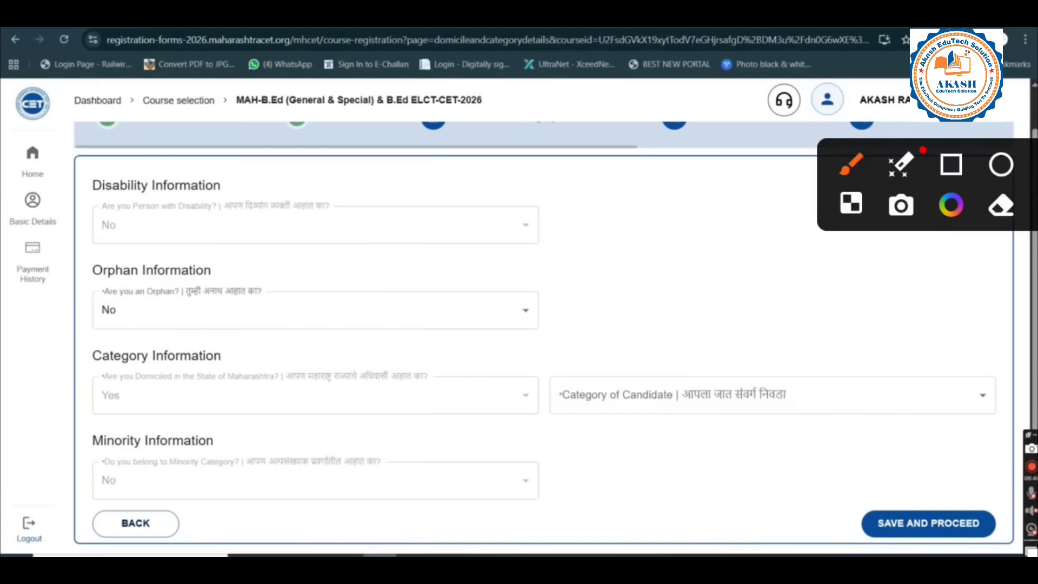
pyautogui.moveTo(715, 330); pyautogui.dragTo(960, 261)
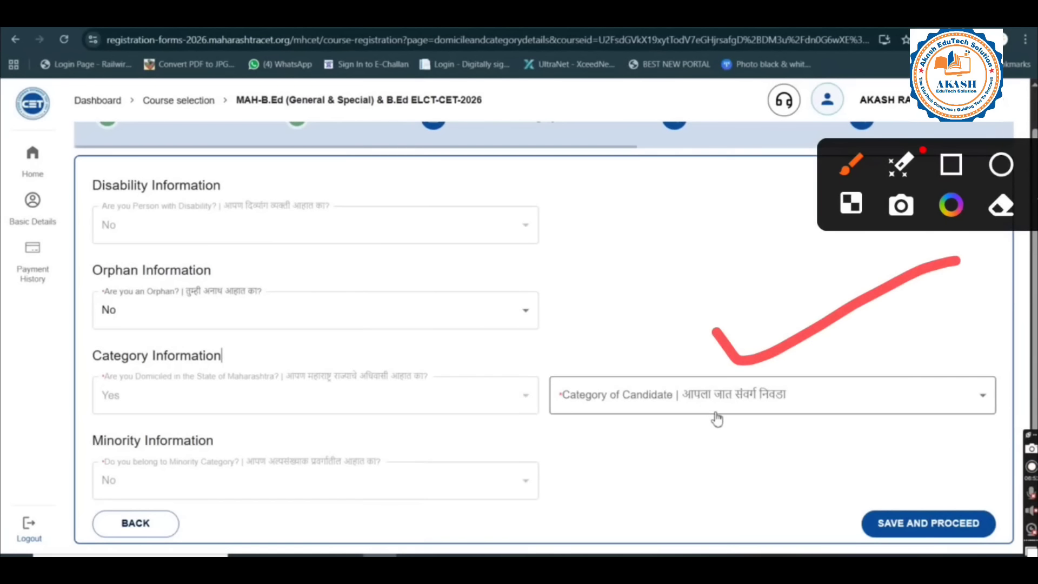
# Step: Set Category of Candidate to OBC
pyautogui.click(902, 404)
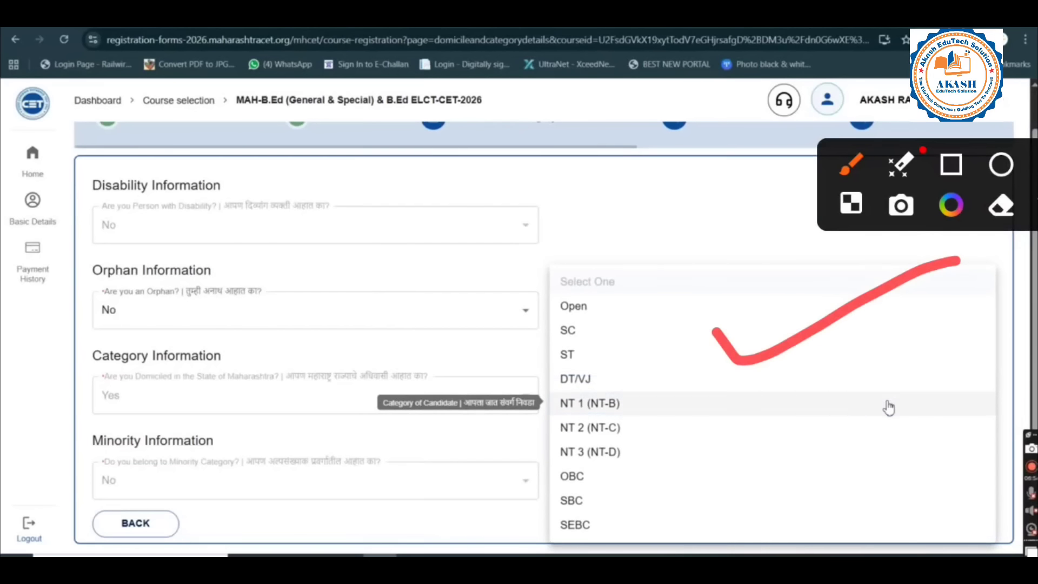
pyautogui.moveTo(716, 280); pyautogui.dragTo(715, 532)
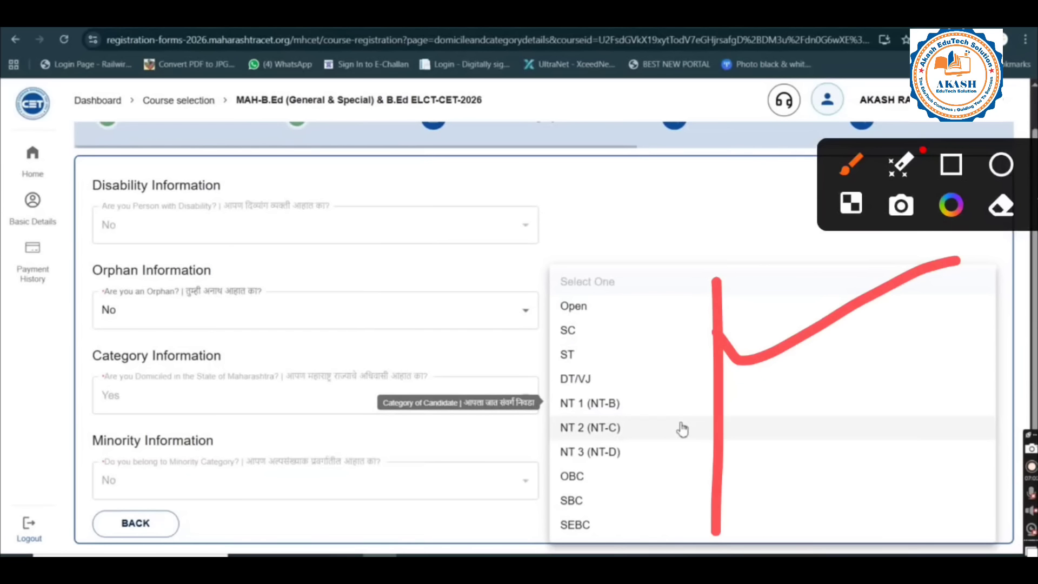
pyautogui.click(654, 485)
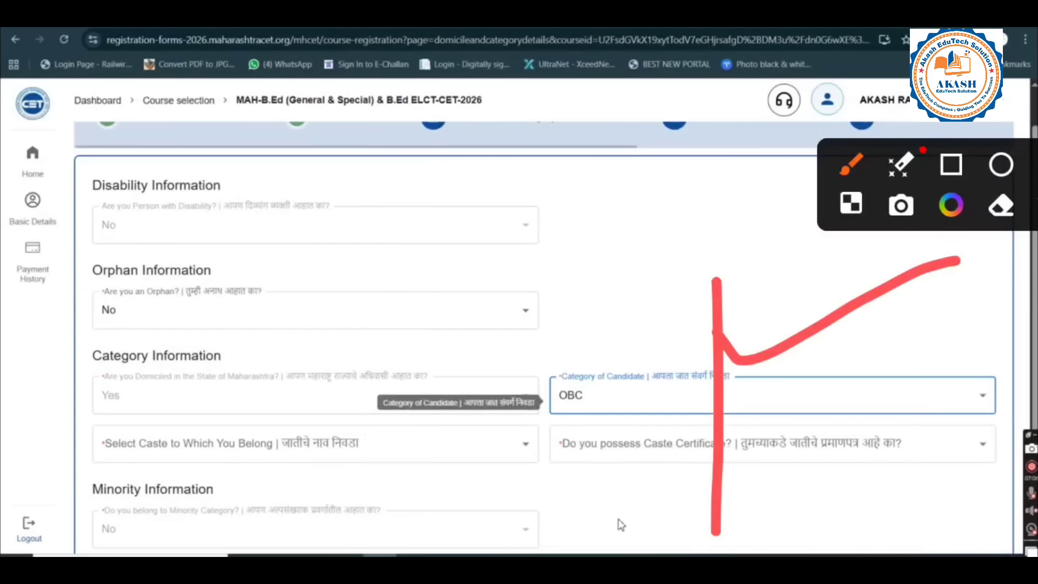
# Step: Select Kunbi(83) as the caste, jumping the list to 'Kun'
pyautogui.click(428, 459)
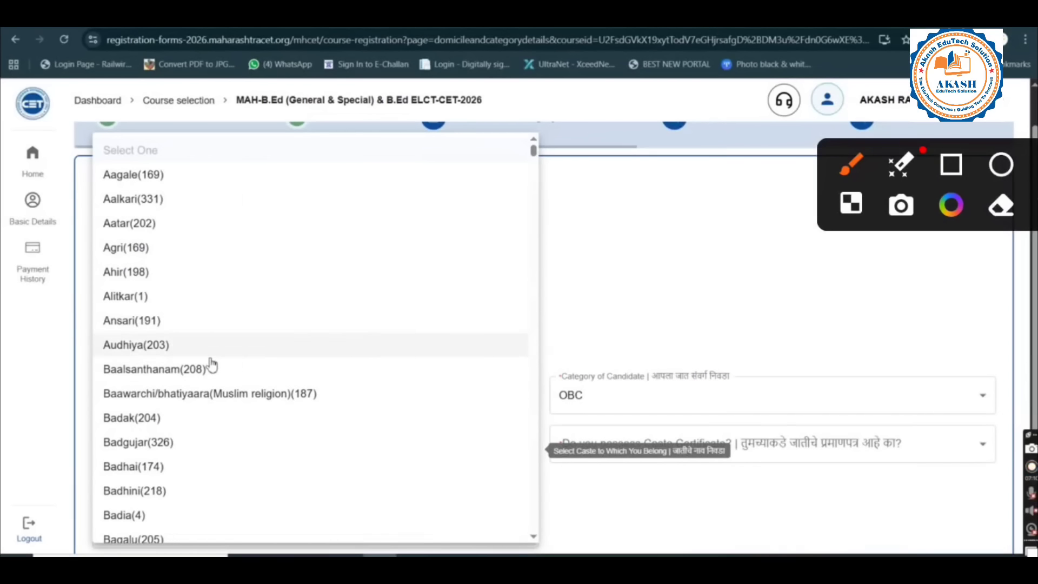
pyautogui.press('k')
pyautogui.press('u')
pyautogui.press('n')
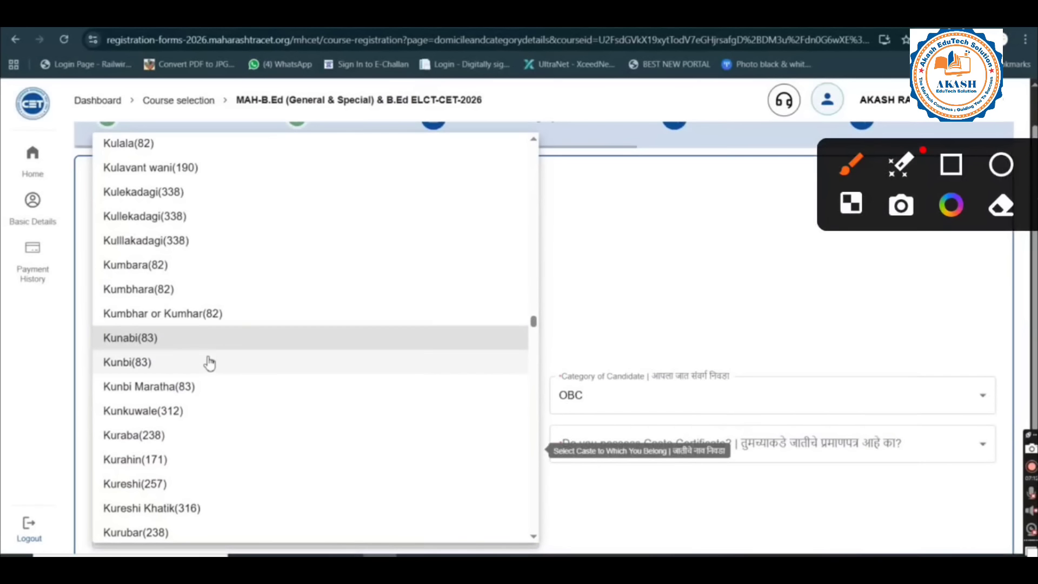
pyautogui.click(203, 361)
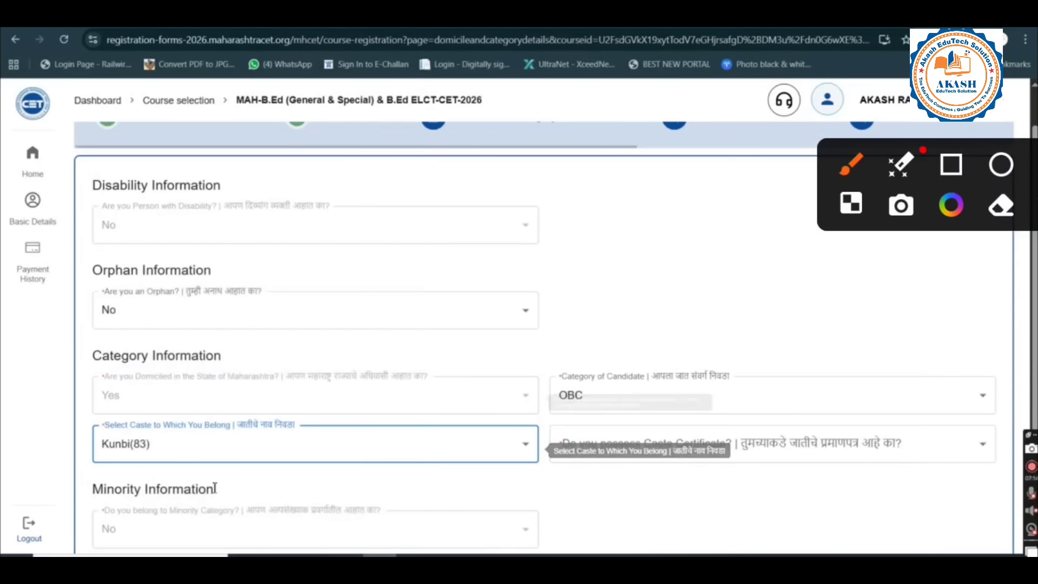
pyautogui.scroll(-2, 813, 468)
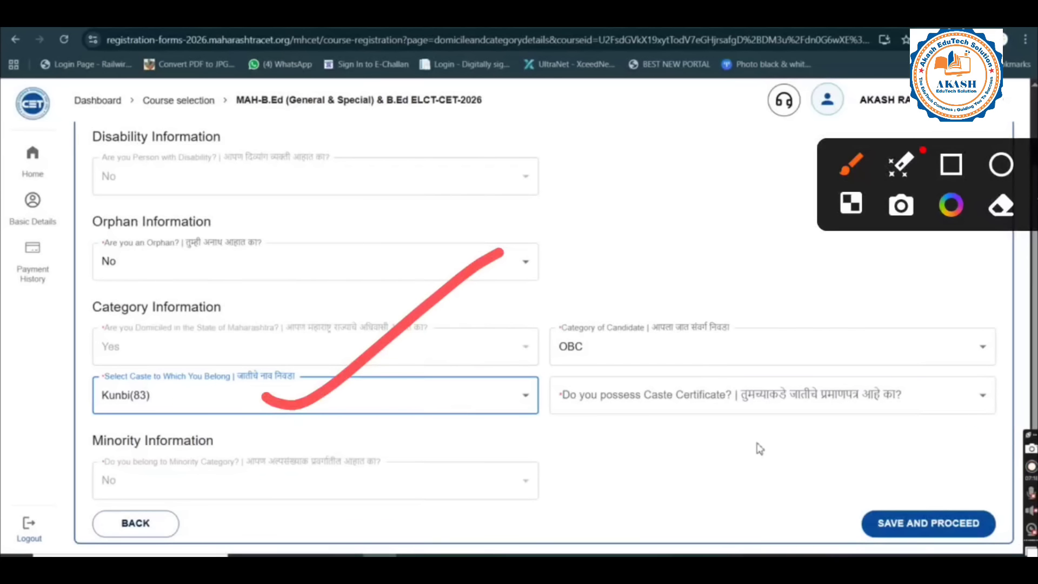
# Step: Mark the Caste Certificate as Available
pyautogui.click(907, 395)
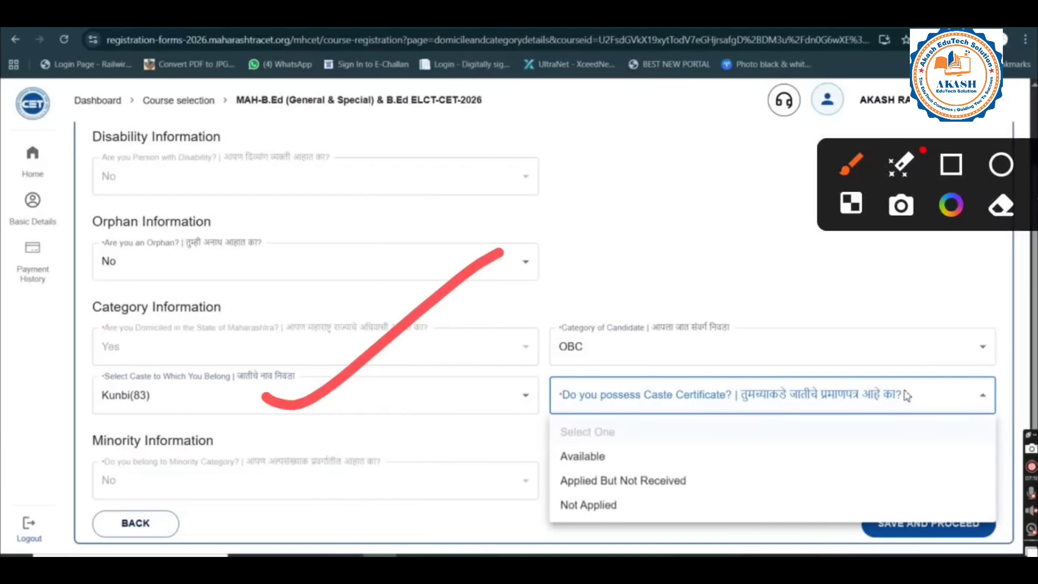
pyautogui.click(611, 458)
pyautogui.scroll(-3, 721, 507)
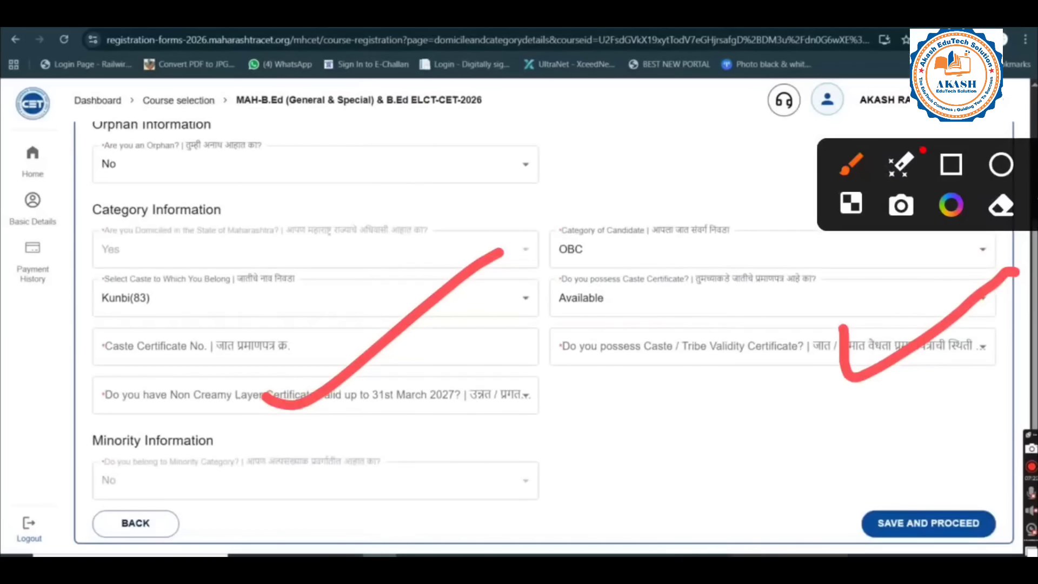
pyautogui.click(169, 351)
# Step: Set the Caste/Tribe Validity Certificate to Not Applied, correcting an initial Available choice
pyautogui.moveTo(654, 256)
pyautogui.mouseDown()
pyautogui.moveTo(662, 264)
pyautogui.moveTo(816, 187)
pyautogui.mouseUp()
pyautogui.click(920, 352)
pyautogui.moveTo(60, 335); pyautogui.dragTo(240, 235)
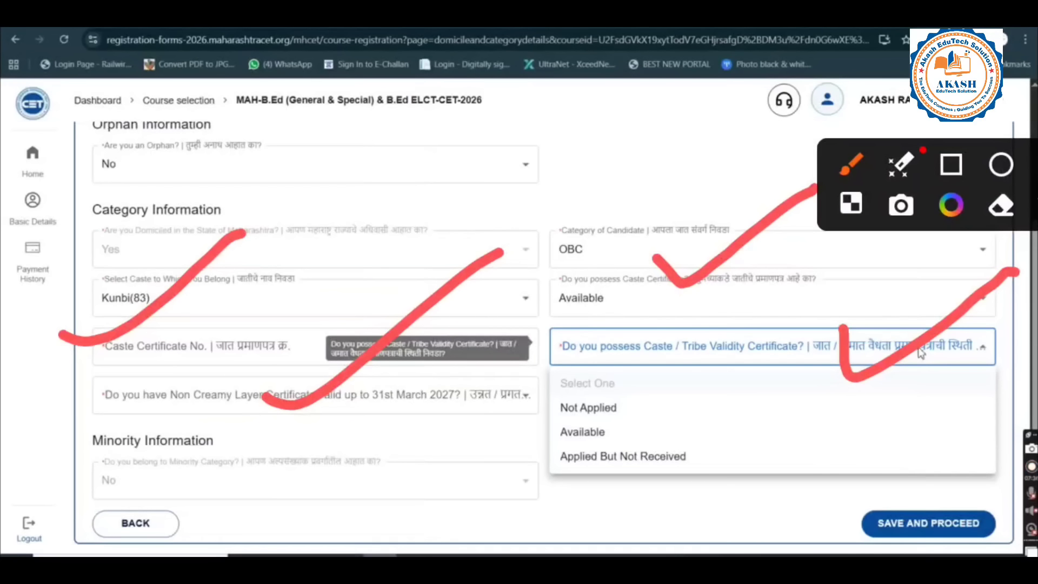
pyautogui.moveTo(697, 274); pyautogui.dragTo(894, 217)
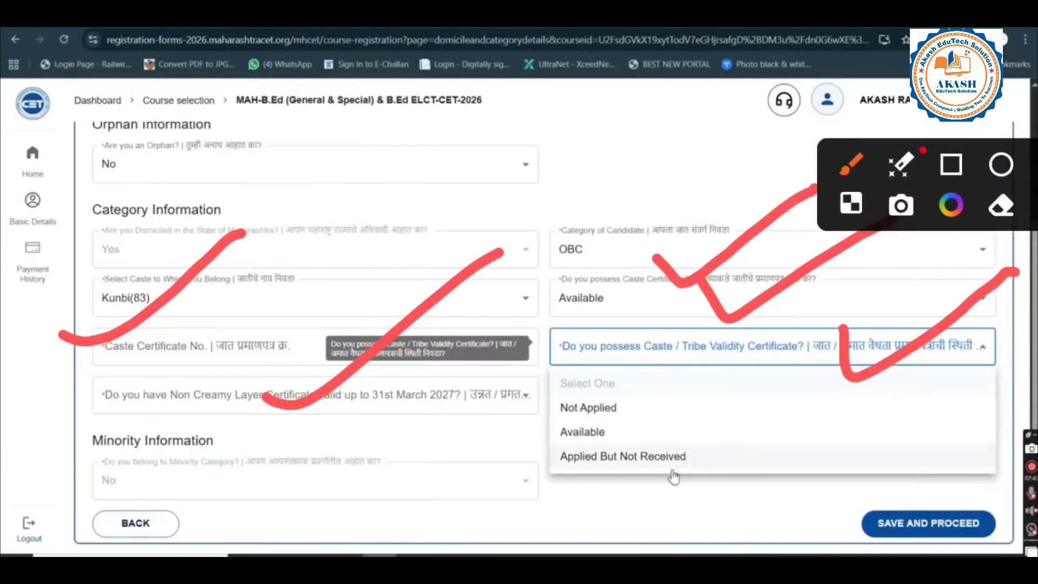
pyautogui.moveTo(641, 387); pyautogui.dragTo(768, 325)
pyautogui.moveTo(644, 415); pyautogui.dragTo(736, 388)
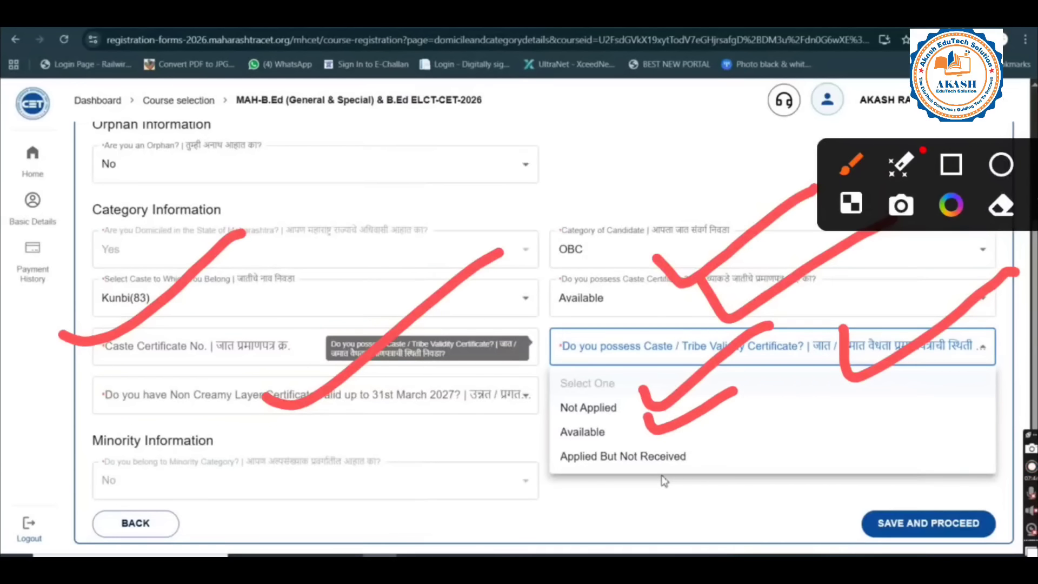
pyautogui.moveTo(711, 451); pyautogui.dragTo(821, 419)
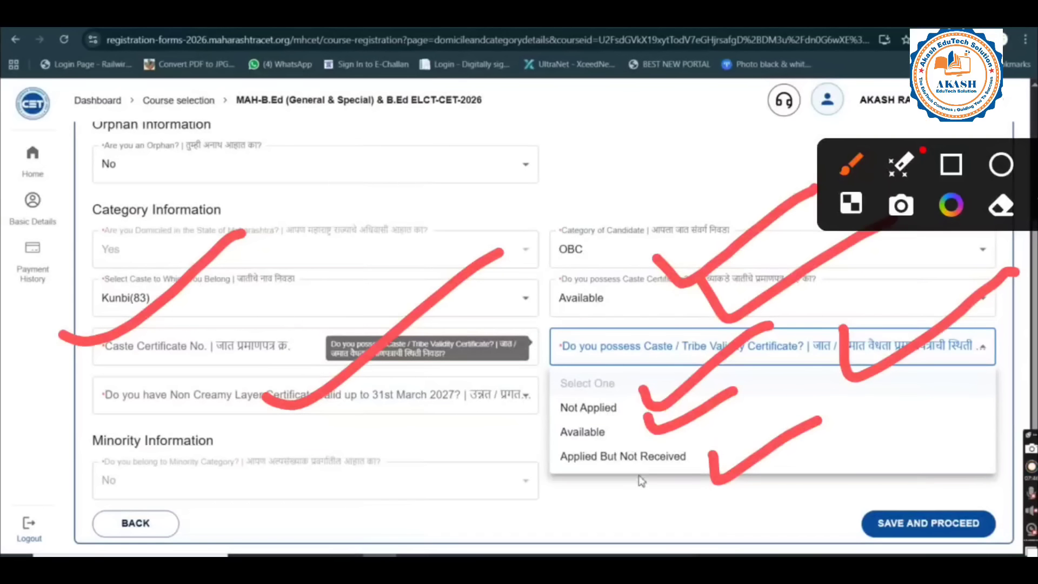
pyautogui.click(622, 435)
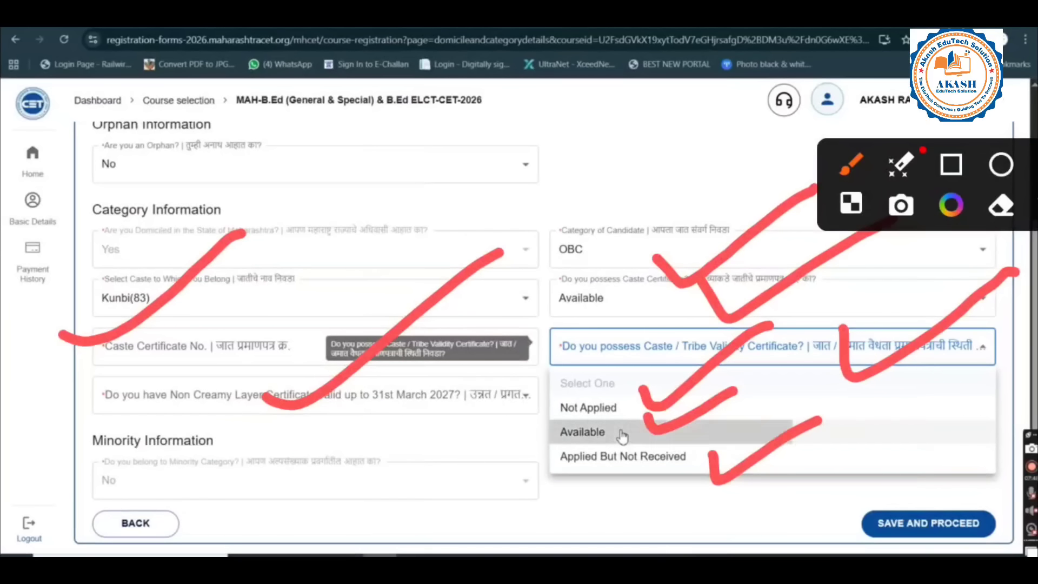
pyautogui.click(684, 353)
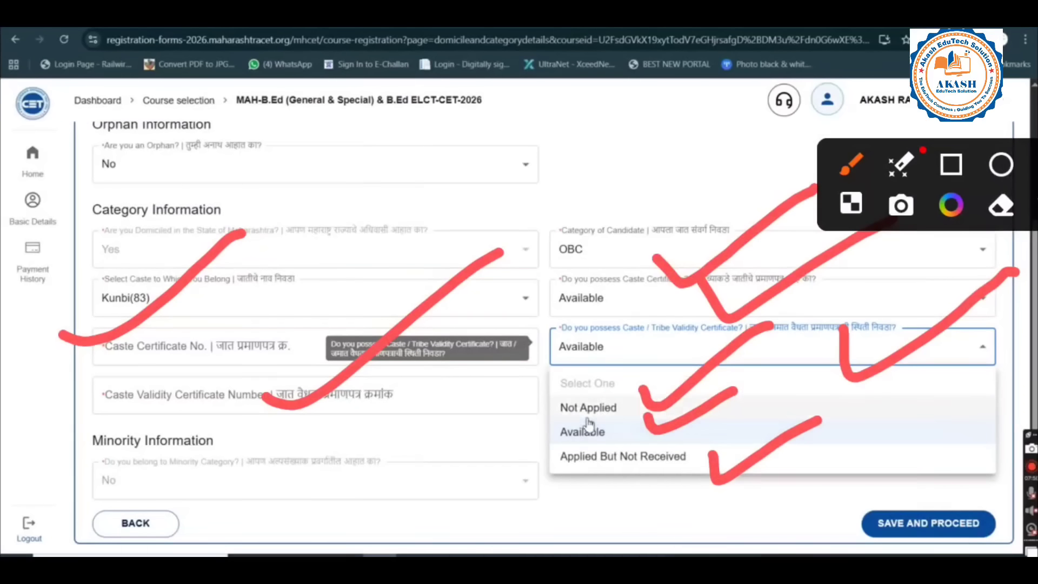
pyautogui.click(571, 406)
pyautogui.click(671, 479)
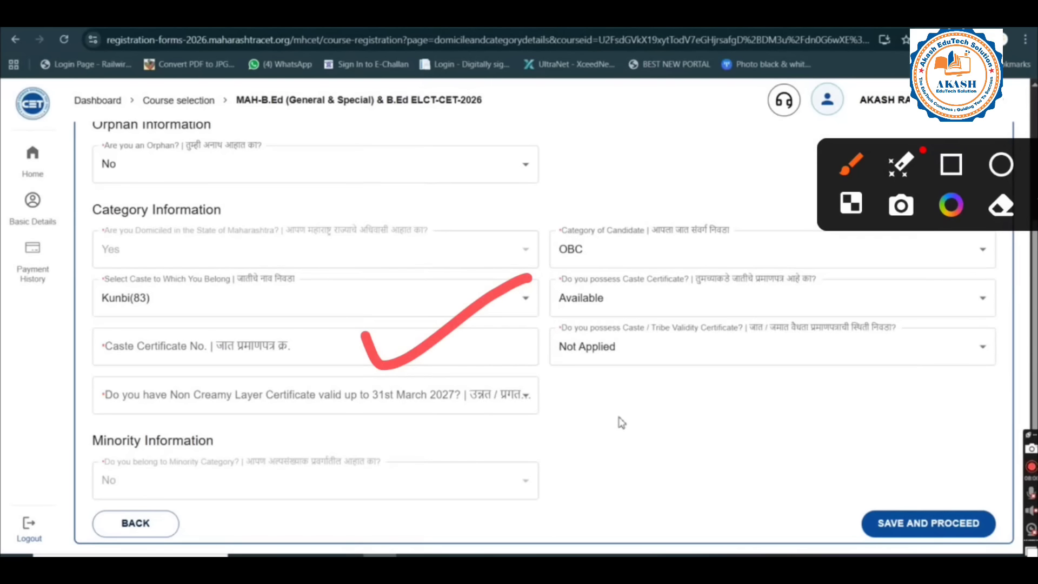
pyautogui.moveTo(314, 420)
pyautogui.mouseDown()
pyautogui.moveTo(571, 395)
pyautogui.moveTo(349, 428)
pyautogui.mouseUp()
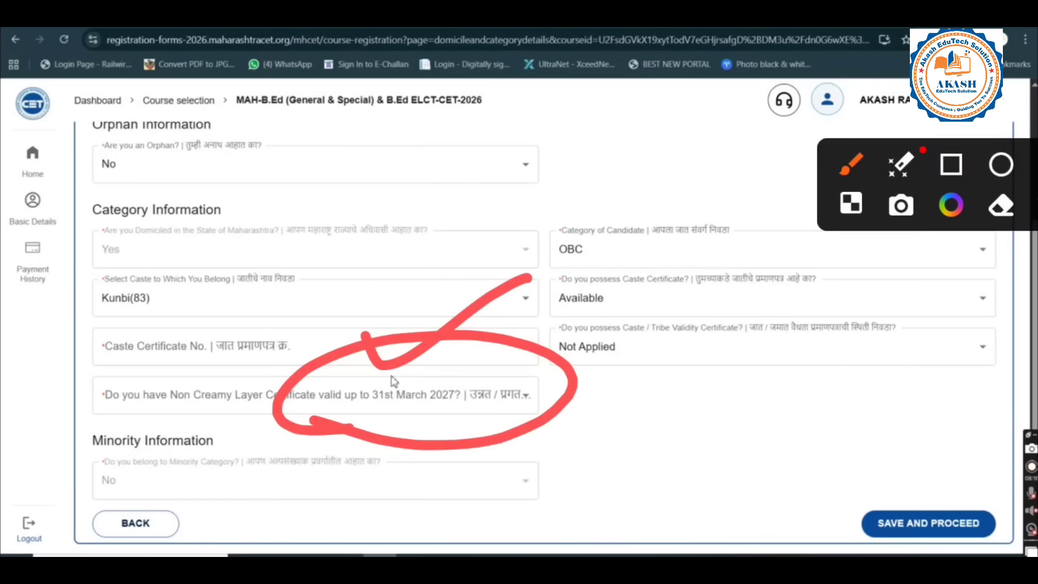
# Step: Mark the Non Creamy Layer certificate as Available
pyautogui.click(393, 384)
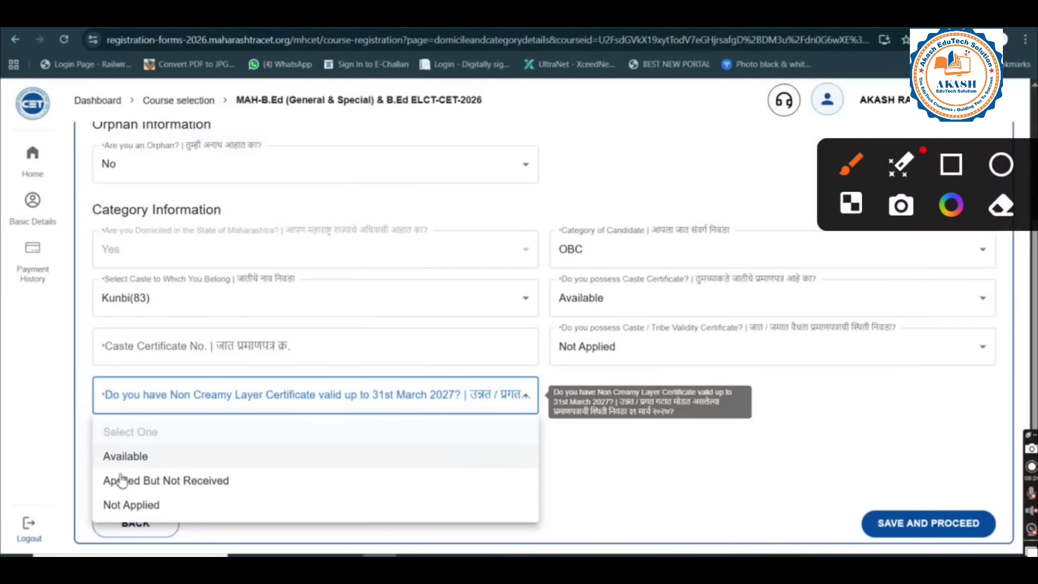
pyautogui.click(148, 461)
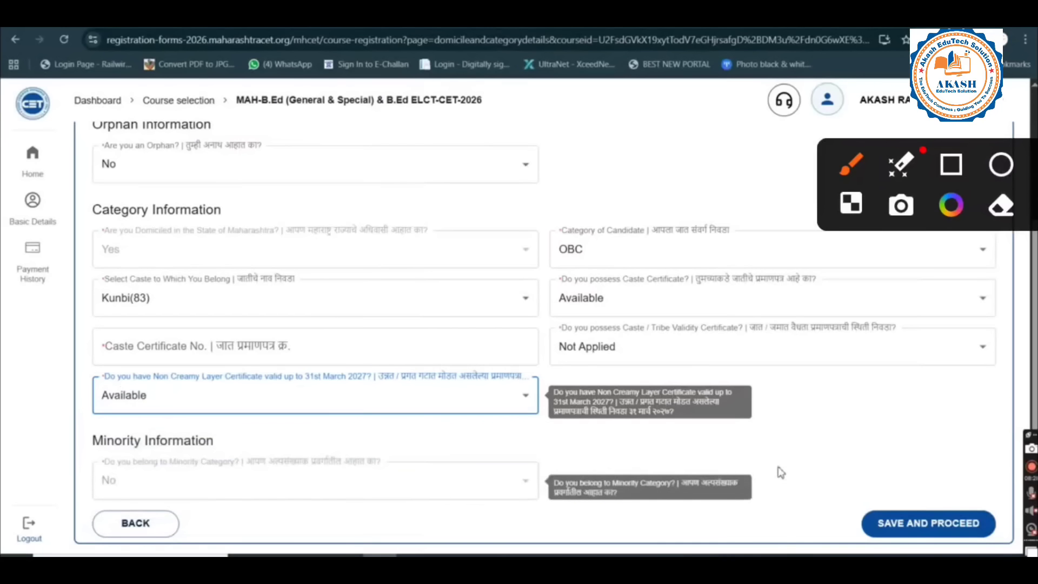
pyautogui.click(613, 427)
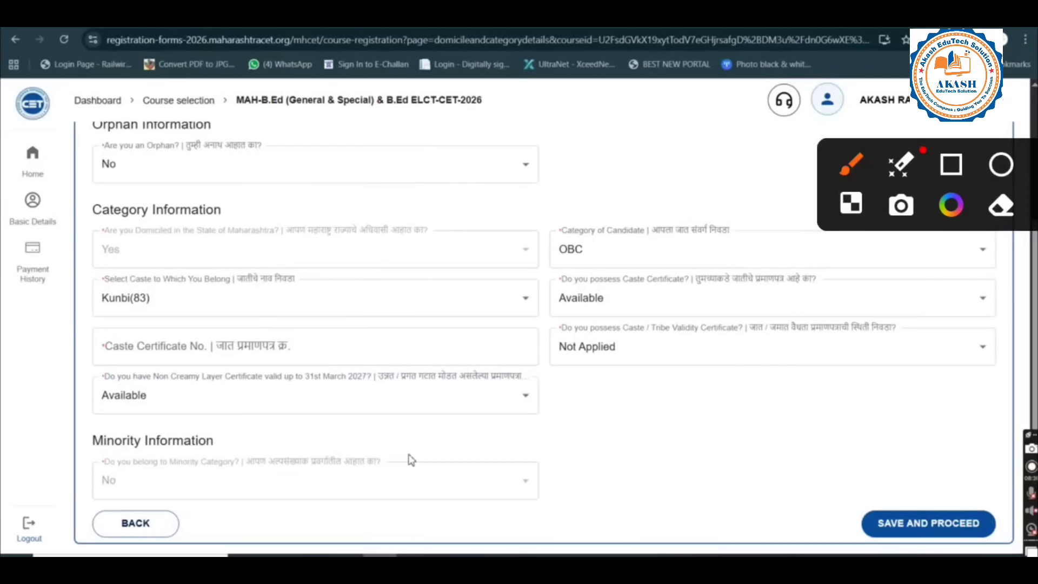
pyautogui.click(723, 406)
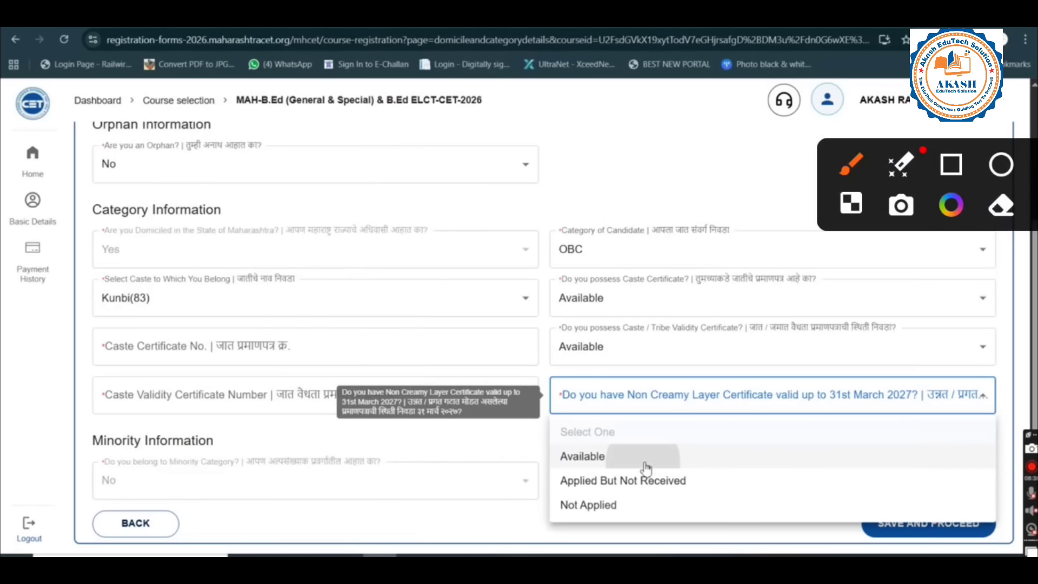
pyautogui.click(644, 466)
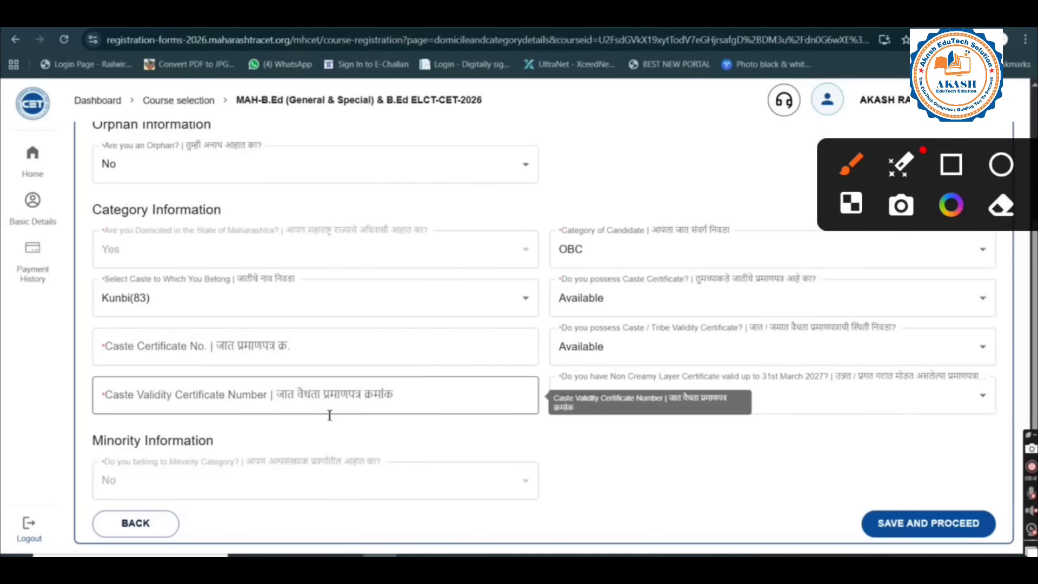
# Step: Focus the Caste Certificate No. field and look over the category section
pyautogui.click(270, 352)
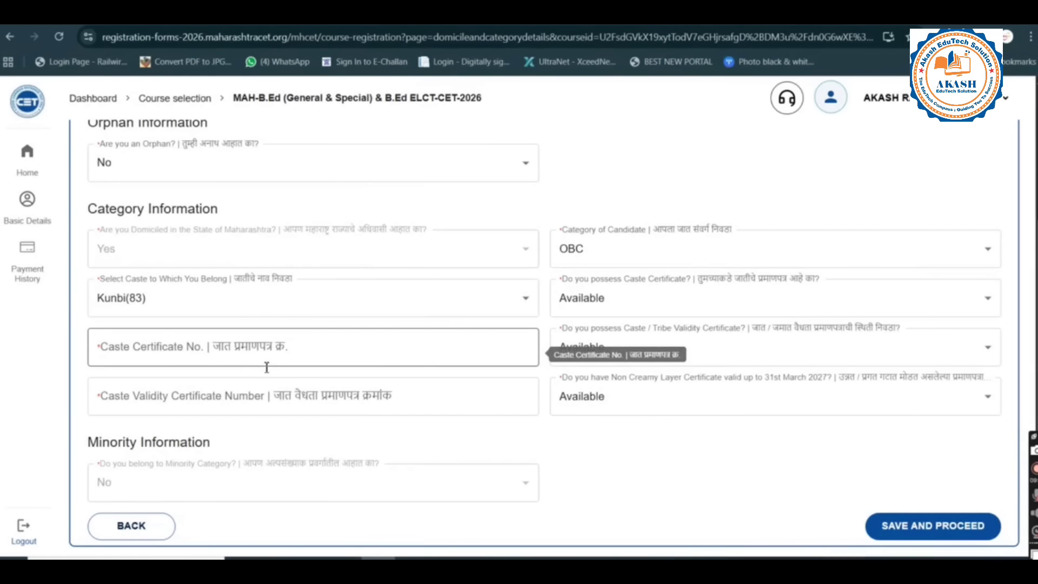
pyautogui.click(1004, 436)
pyautogui.moveTo(319, 316)
pyautogui.mouseDown()
pyautogui.moveTo(462, 235)
pyautogui.moveTo(496, 281)
pyautogui.mouseUp()
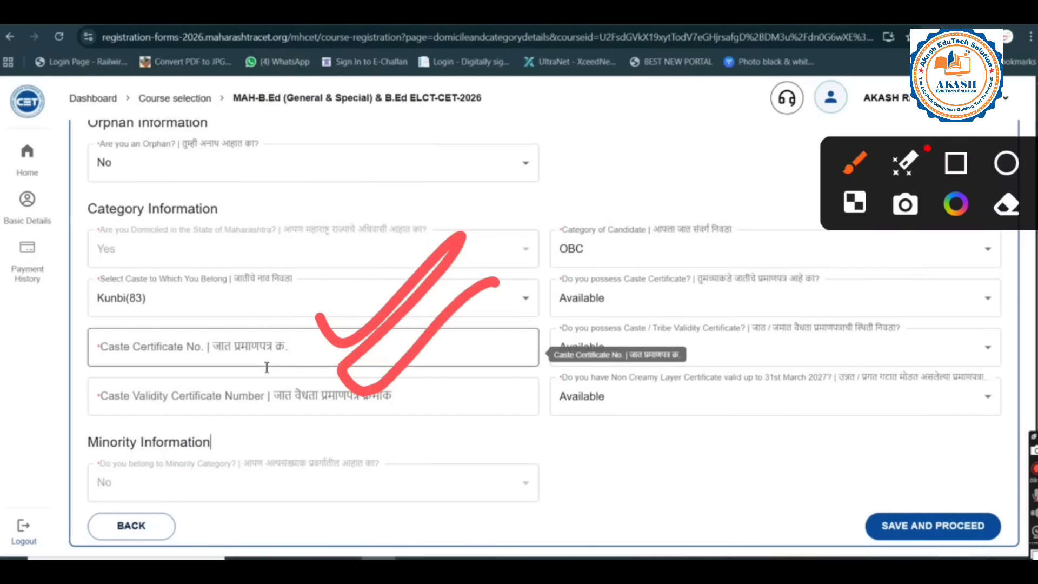
pyautogui.moveTo(617, 244); pyautogui.dragTo(617, 338)
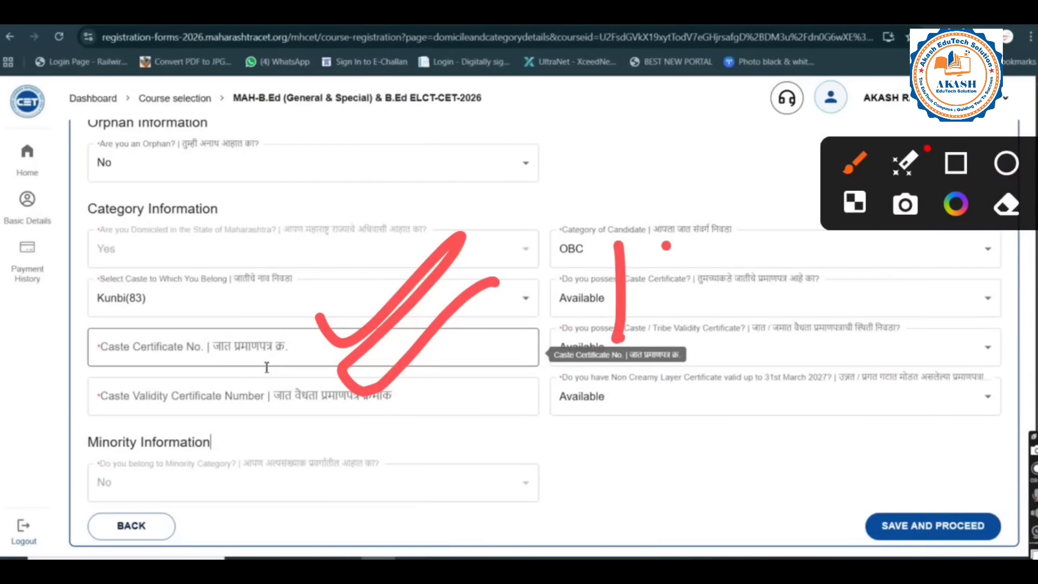
pyautogui.moveTo(666, 244); pyautogui.dragTo(656, 328)
pyautogui.moveTo(600, 289)
pyautogui.mouseDown()
pyautogui.moveTo(616, 402)
pyautogui.moveTo(710, 312)
pyautogui.mouseUp()
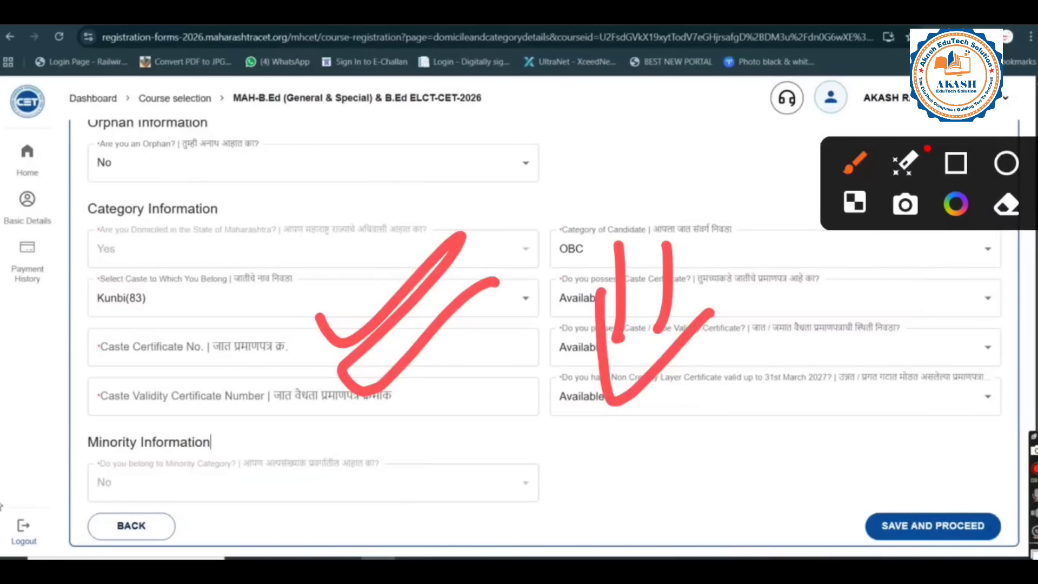
pyautogui.scroll(4, 602, 514)
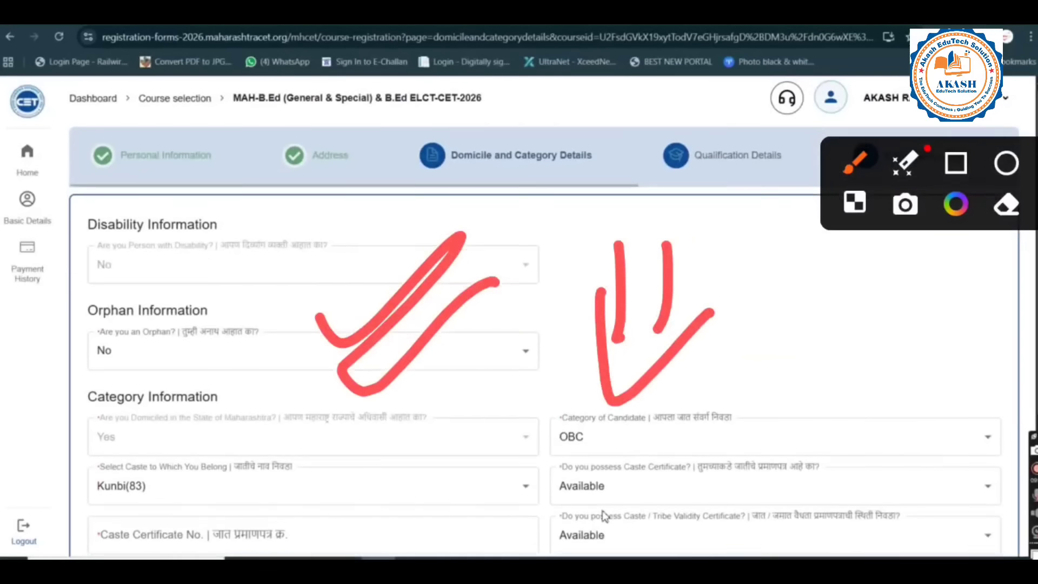
pyautogui.scroll(-4, 602, 514)
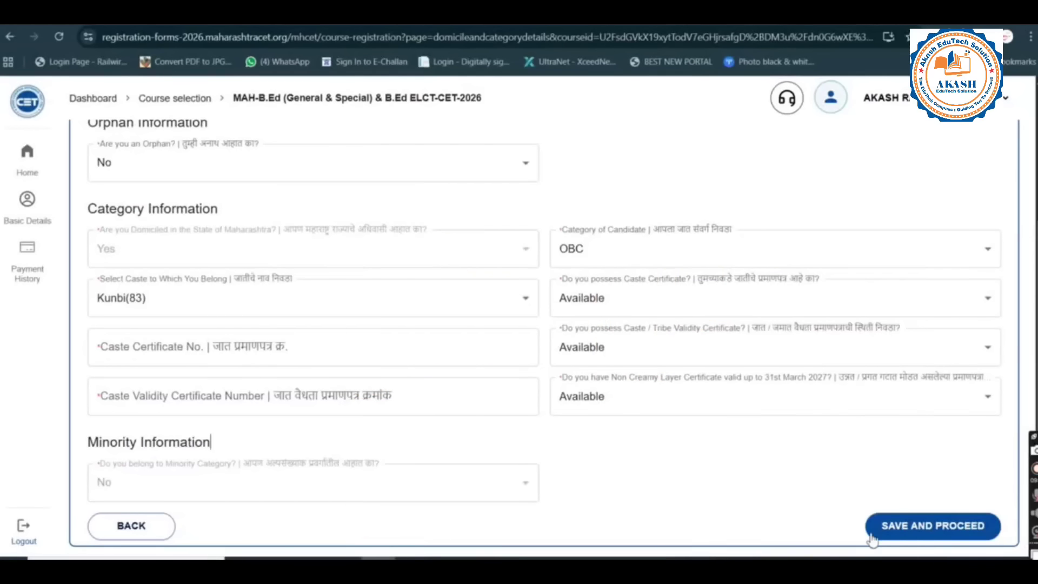
# Step: Enter 01 as the caste certificate and caste validity certificate numbers, then save
pyautogui.click(175, 360)
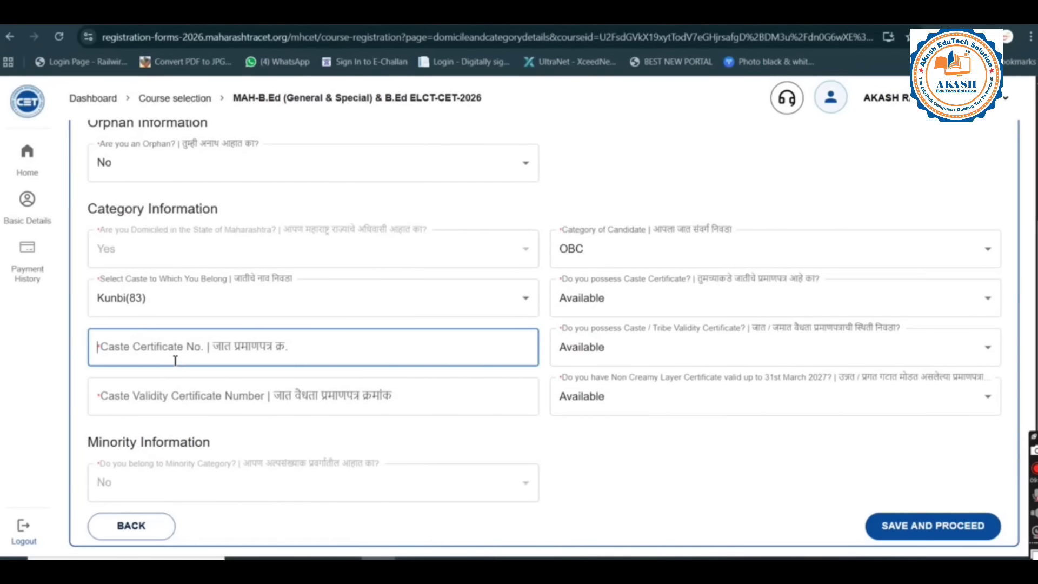
pyautogui.write('01')
pyautogui.click(187, 390)
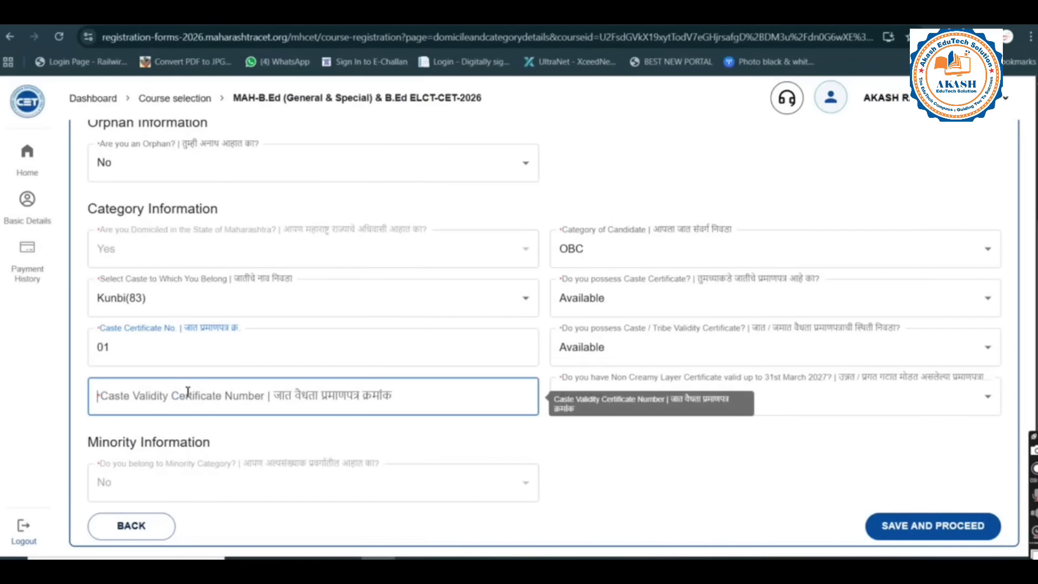
pyautogui.write('01')
pyautogui.click(985, 534)
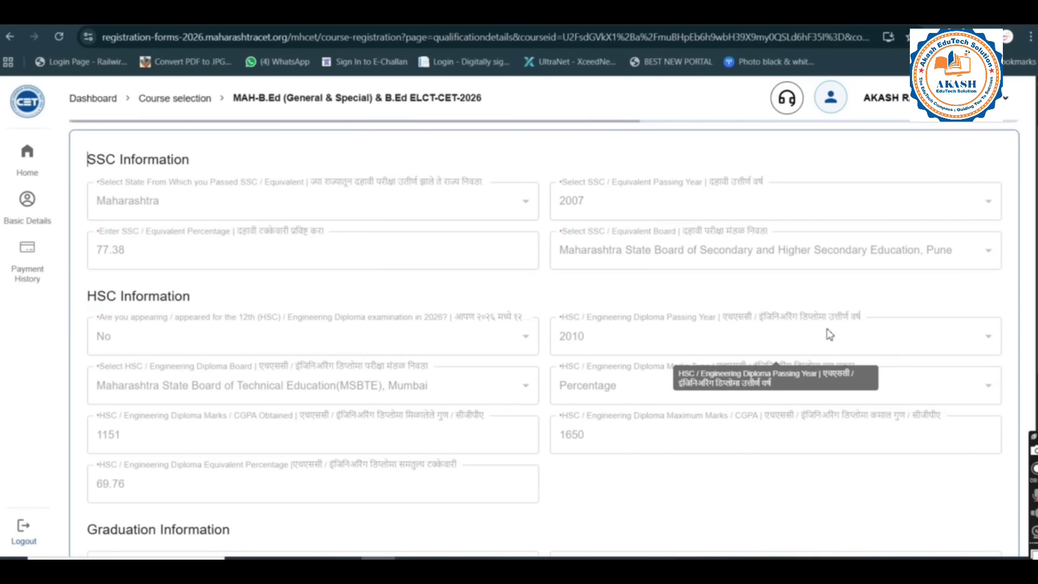
# Step: Scroll the Qualification step past HSC 69.76% to the Graduation Information section
pyautogui.scroll(-4, 829, 335)
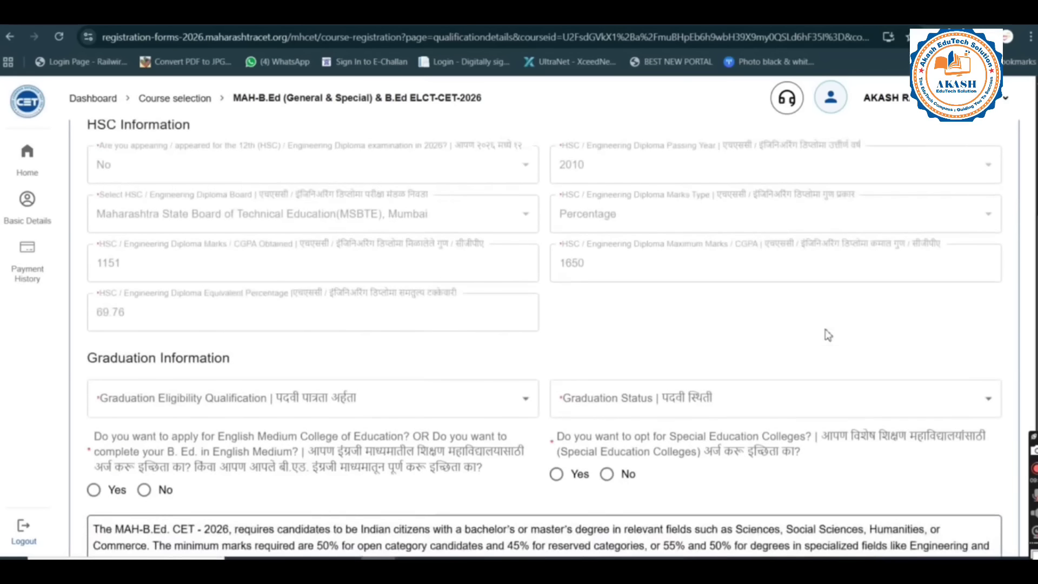
pyautogui.scroll(-2, 828, 334)
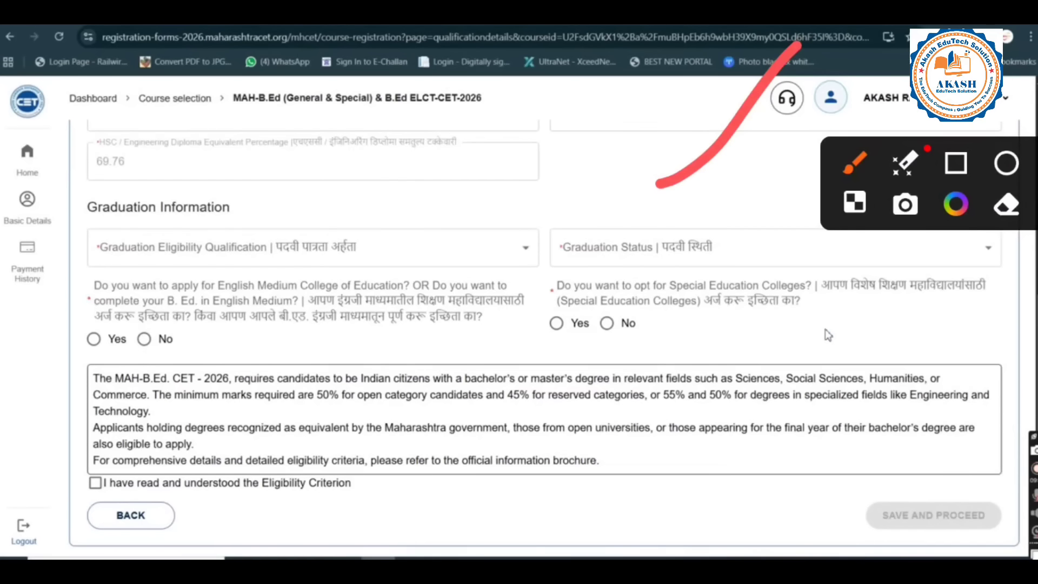
pyautogui.moveTo(184, 174); pyautogui.dragTo(434, 79)
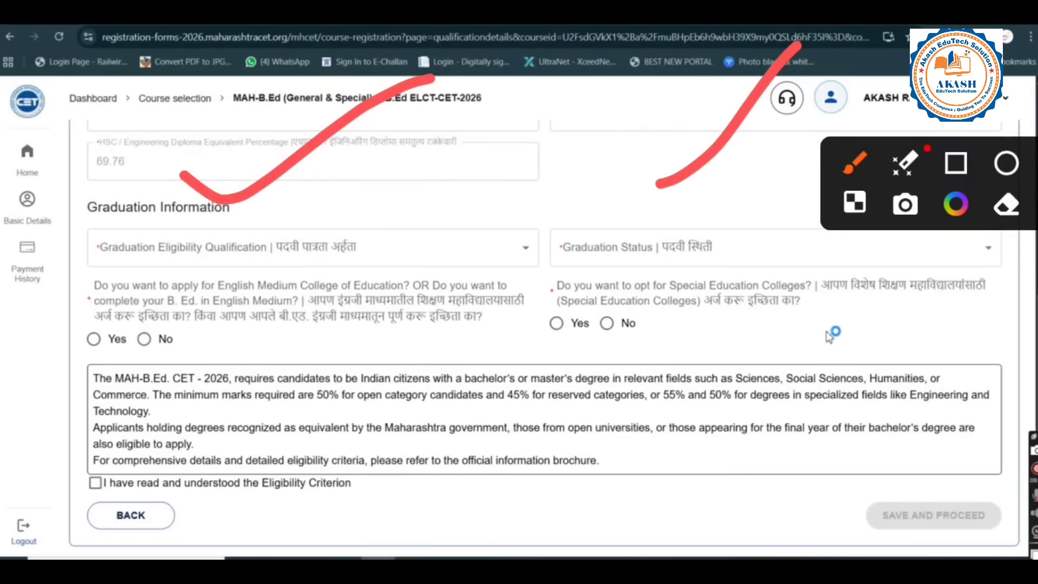
# Step: Set the graduation eligibility qualification to Graduation
pyautogui.click(394, 258)
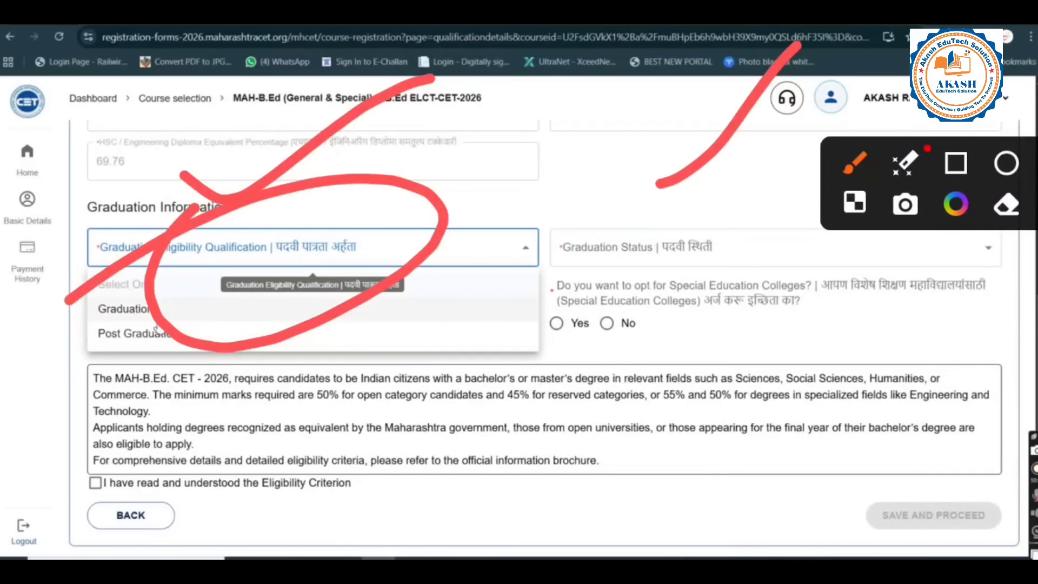
pyautogui.press('Escape')
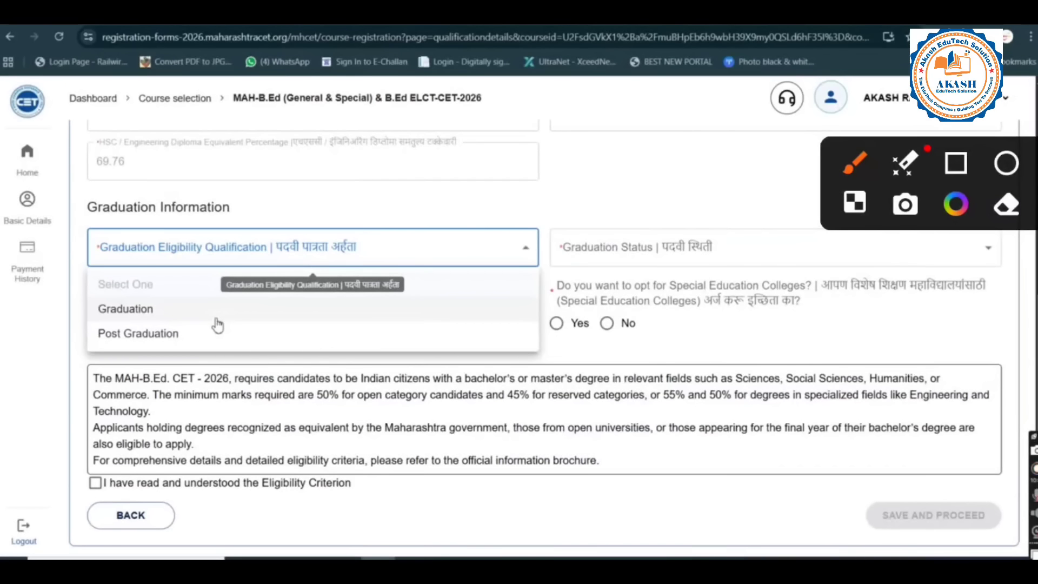
pyautogui.moveTo(162, 281); pyautogui.dragTo(286, 231)
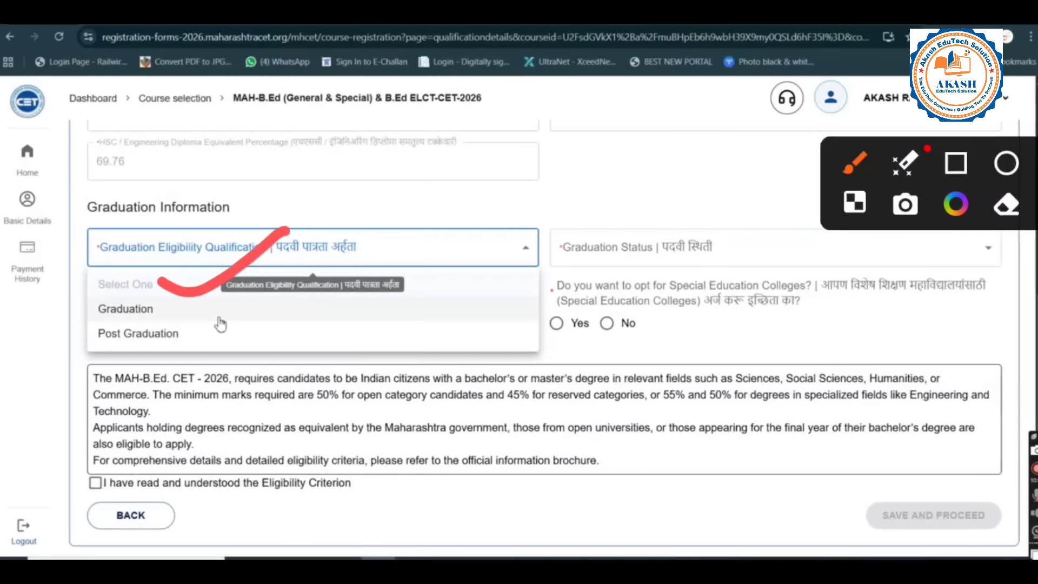
pyautogui.click(226, 314)
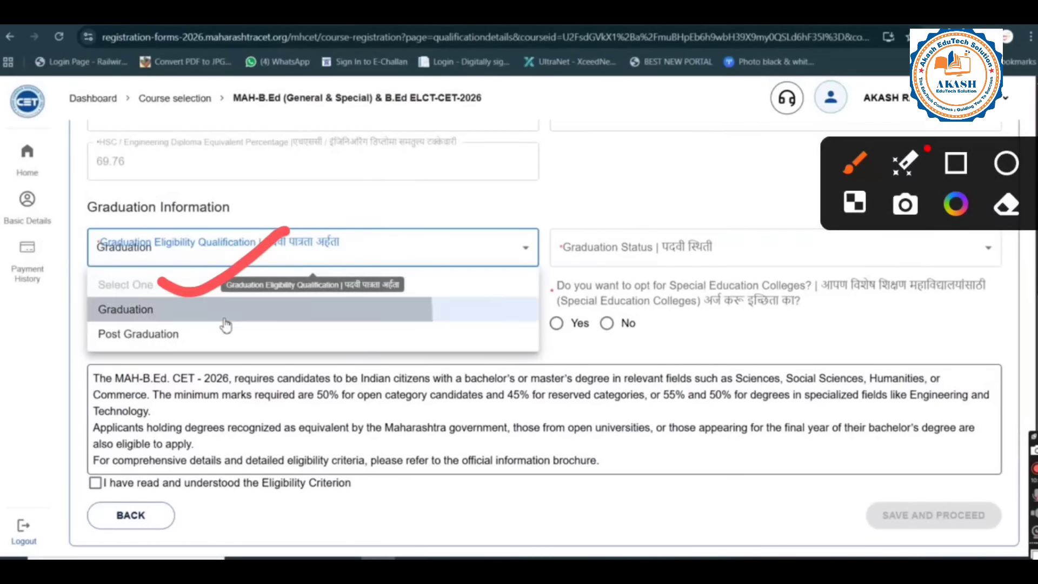
# Step: Set the graduation status to Appearing
pyautogui.click(742, 246)
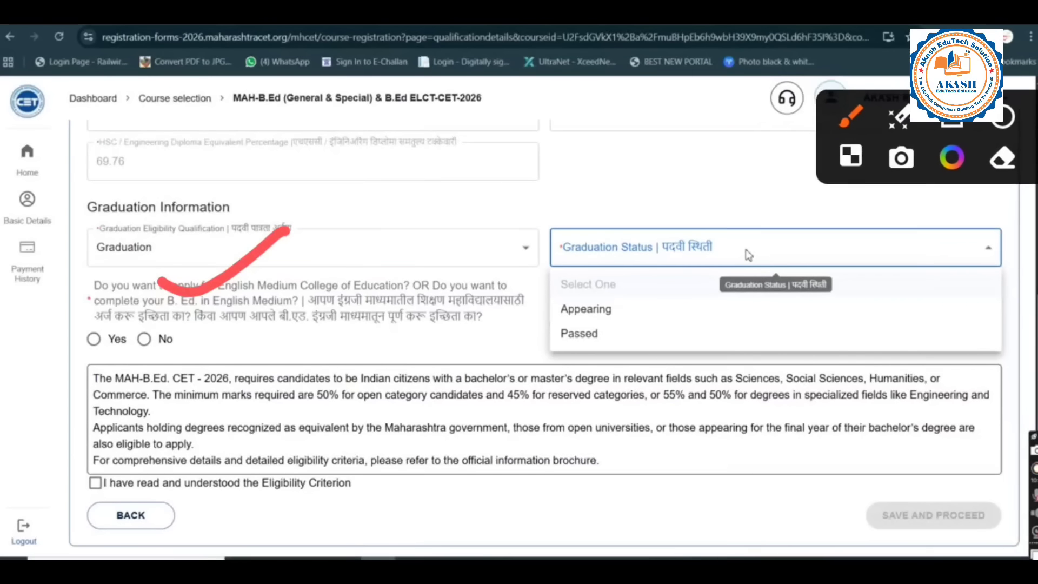
pyautogui.moveTo(511, 285); pyautogui.dragTo(651, 233)
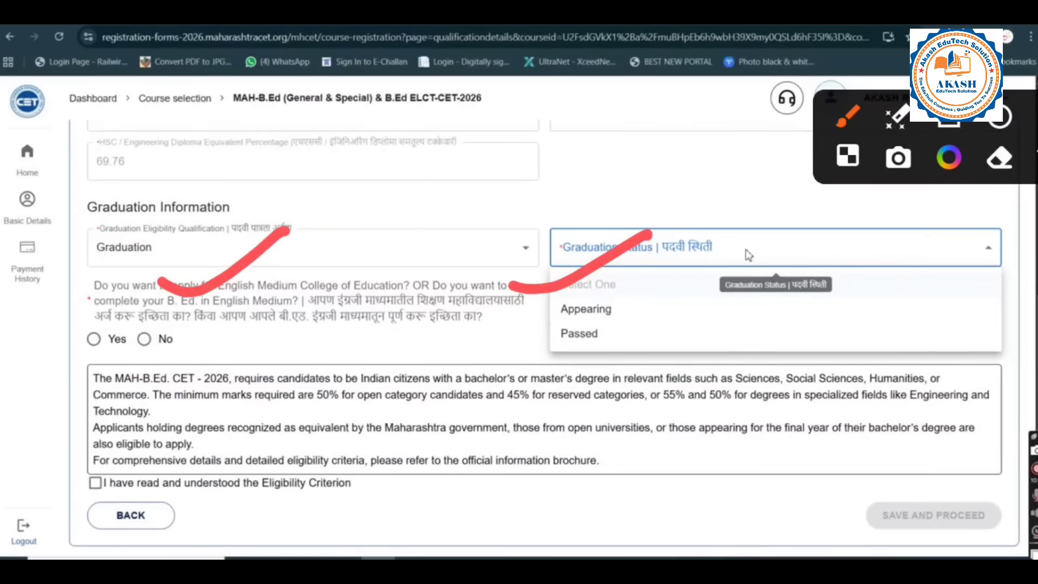
pyautogui.moveTo(500, 338)
pyautogui.mouseDown()
pyautogui.moveTo(673, 317)
pyautogui.moveTo(522, 340)
pyautogui.mouseUp()
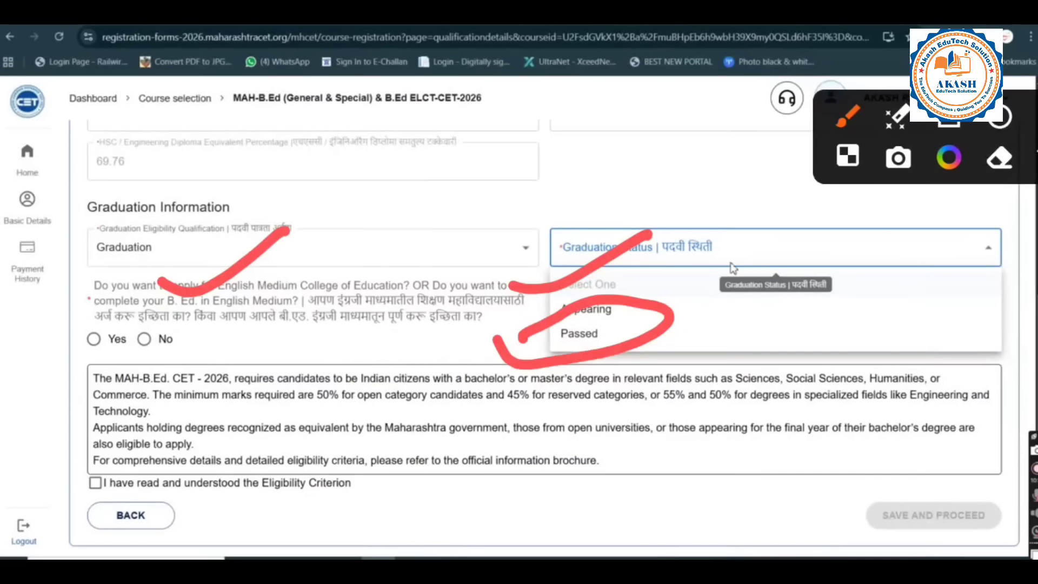
pyautogui.press('Escape')
pyautogui.click(608, 311)
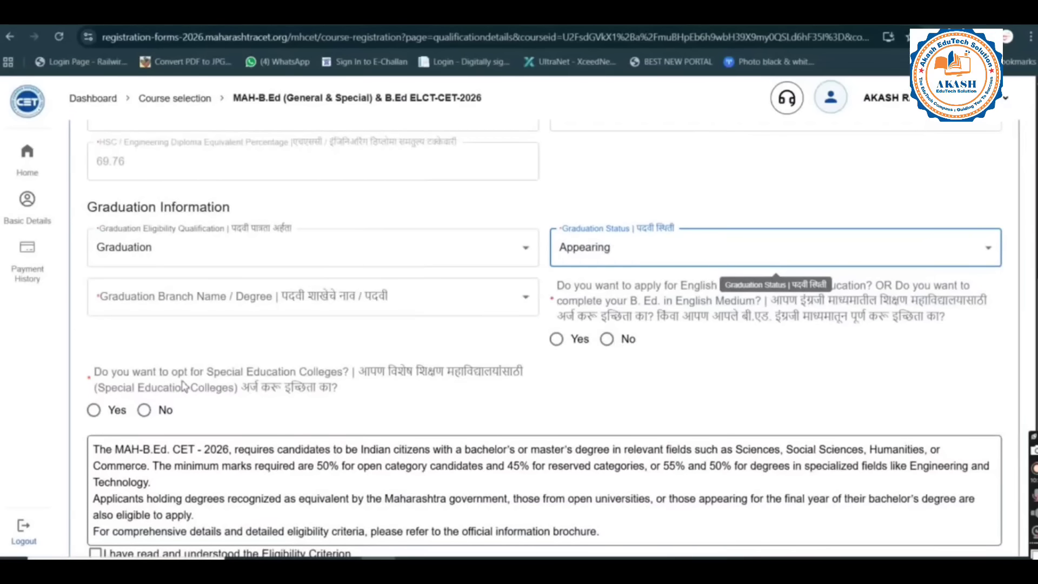
# Step: Change the graduation status from Appearing to Passed
pyautogui.click(682, 377)
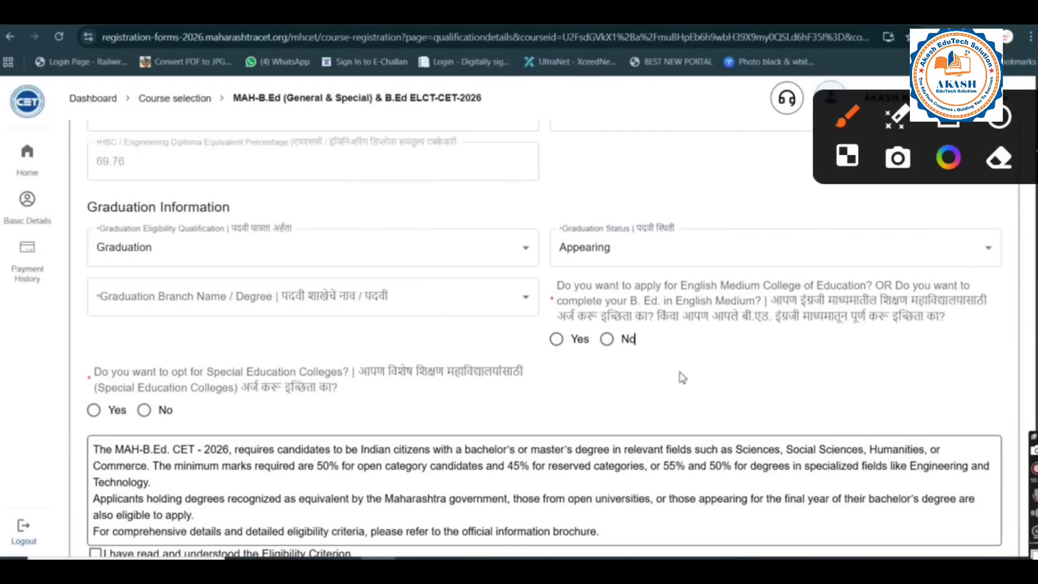
pyautogui.scroll(-2, 153, 371)
pyautogui.scroll(2, 482, 363)
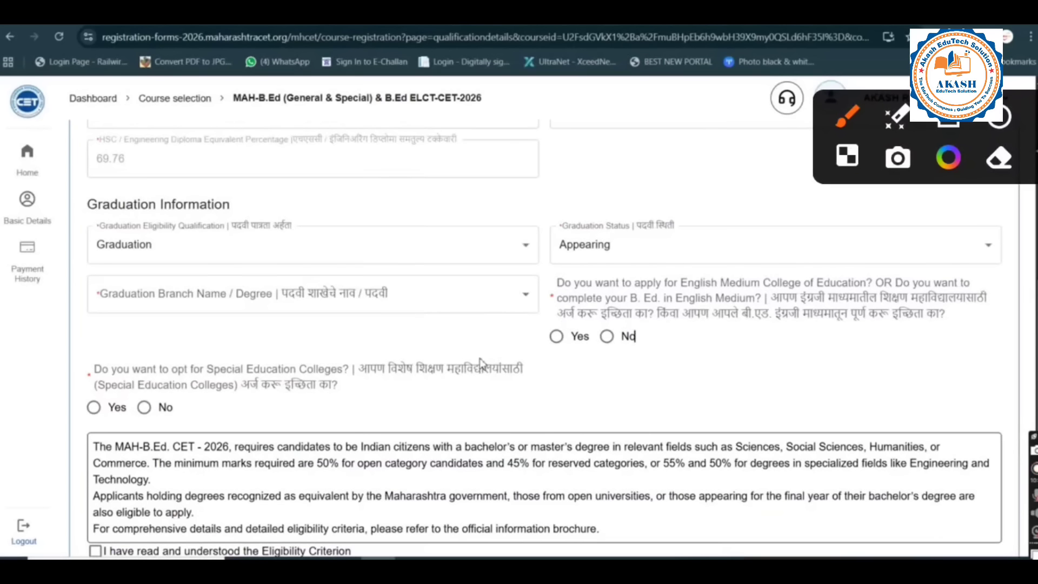
pyautogui.click(653, 258)
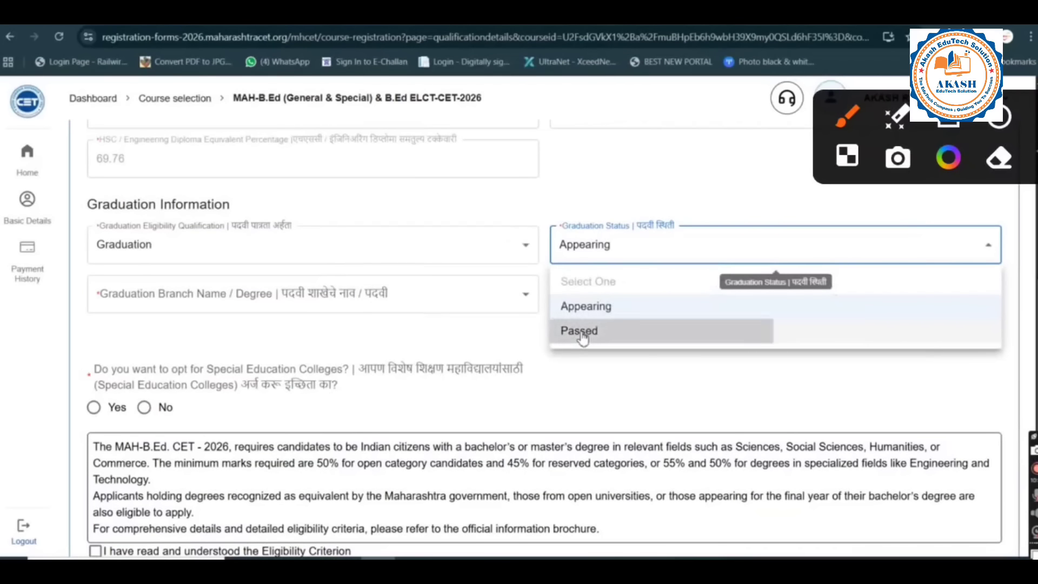
pyautogui.click(580, 335)
# Step: Set the graduation marks type to Percentage
pyautogui.moveTo(355, 251)
pyautogui.mouseDown()
pyautogui.moveTo(378, 276)
pyautogui.moveTo(540, 184)
pyautogui.mouseUp()
pyautogui.moveTo(751, 233)
pyautogui.mouseDown()
pyautogui.moveTo(756, 241)
pyautogui.moveTo(914, 202)
pyautogui.mouseUp()
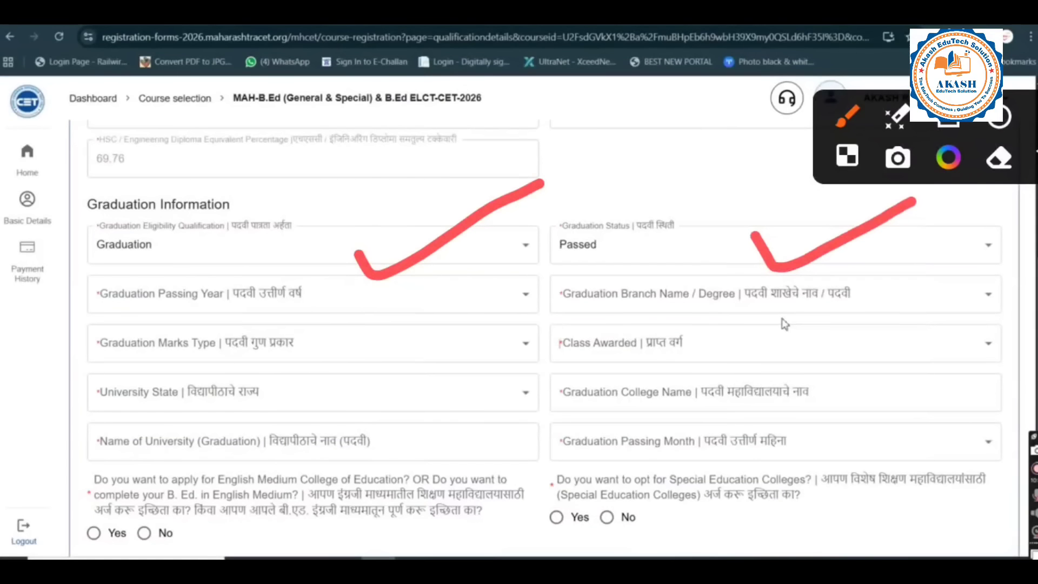
pyautogui.moveTo(295, 311); pyautogui.dragTo(449, 258)
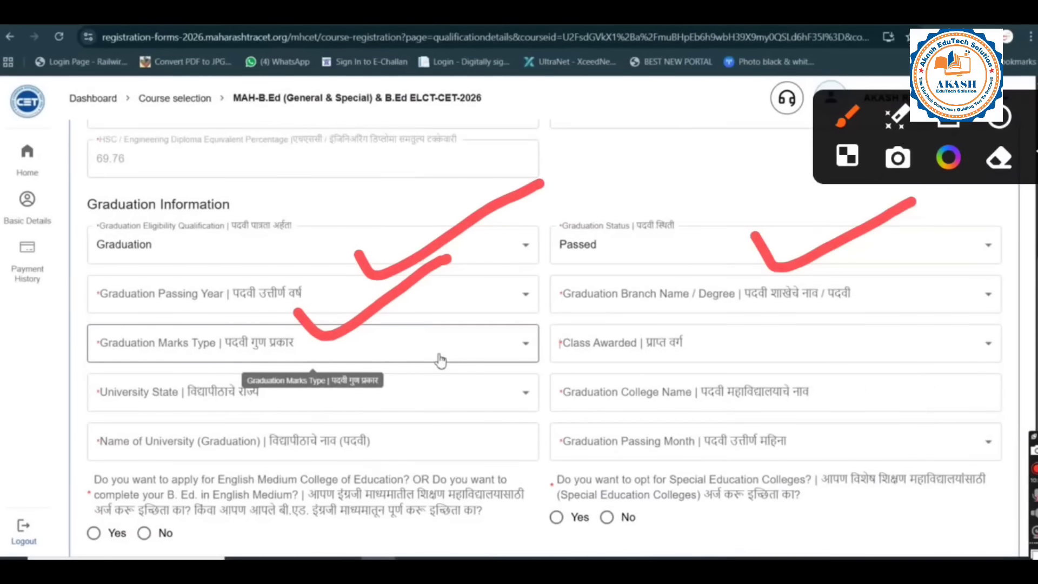
pyautogui.click(441, 357)
pyautogui.click(190, 381)
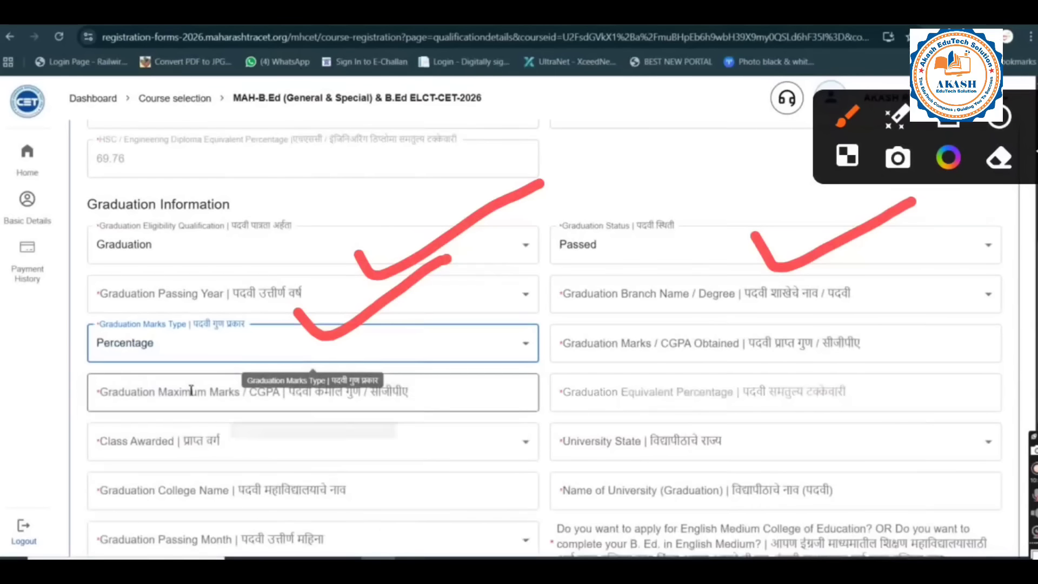
# Step: Mark the revealed marks, percentage, class, college, university and passing-month fields in red, then clear the marks
pyautogui.moveTo(854, 296)
pyautogui.mouseDown()
pyautogui.moveTo(907, 320)
pyautogui.moveTo(1015, 252)
pyautogui.mouseUp()
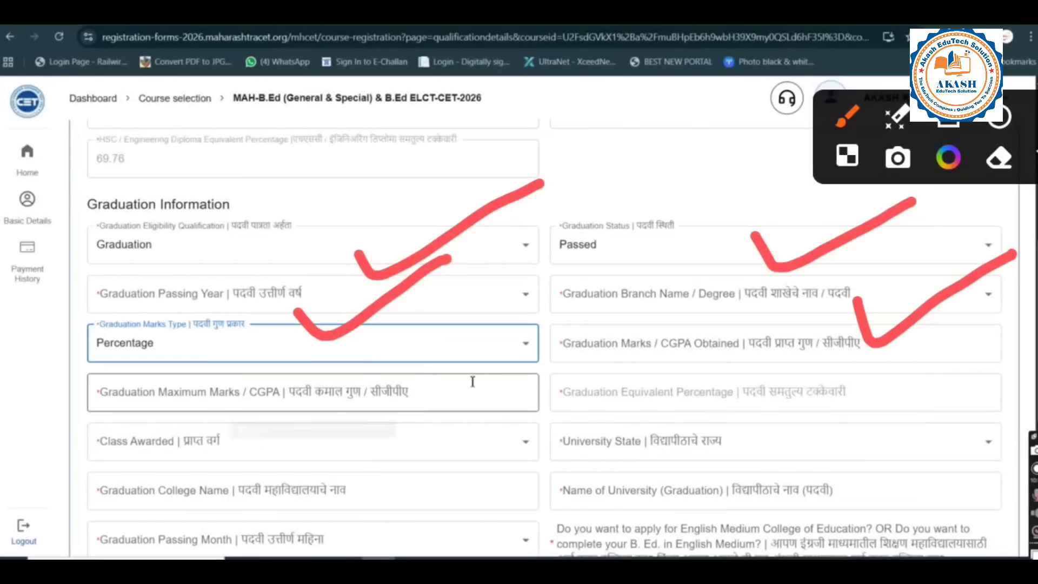
pyautogui.moveTo(452, 349); pyautogui.dragTo(570, 299)
pyautogui.moveTo(753, 346)
pyautogui.mouseDown()
pyautogui.moveTo(776, 381)
pyautogui.moveTo(934, 305)
pyautogui.mouseUp()
pyautogui.moveTo(322, 415); pyautogui.dragTo(481, 357)
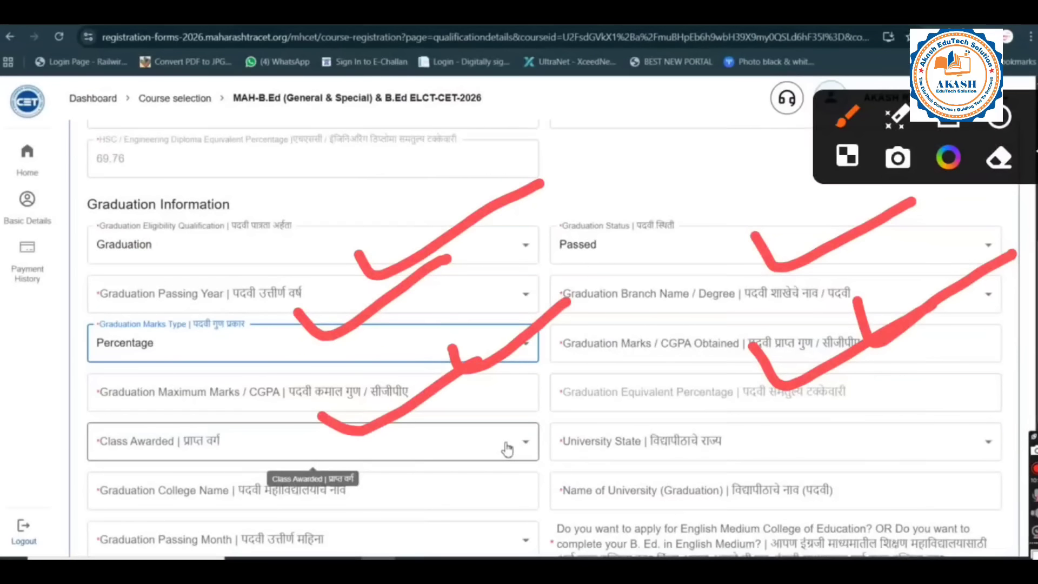
pyautogui.scroll(-1, 841, 446)
pyautogui.moveTo(663, 337); pyautogui.dragTo(865, 245)
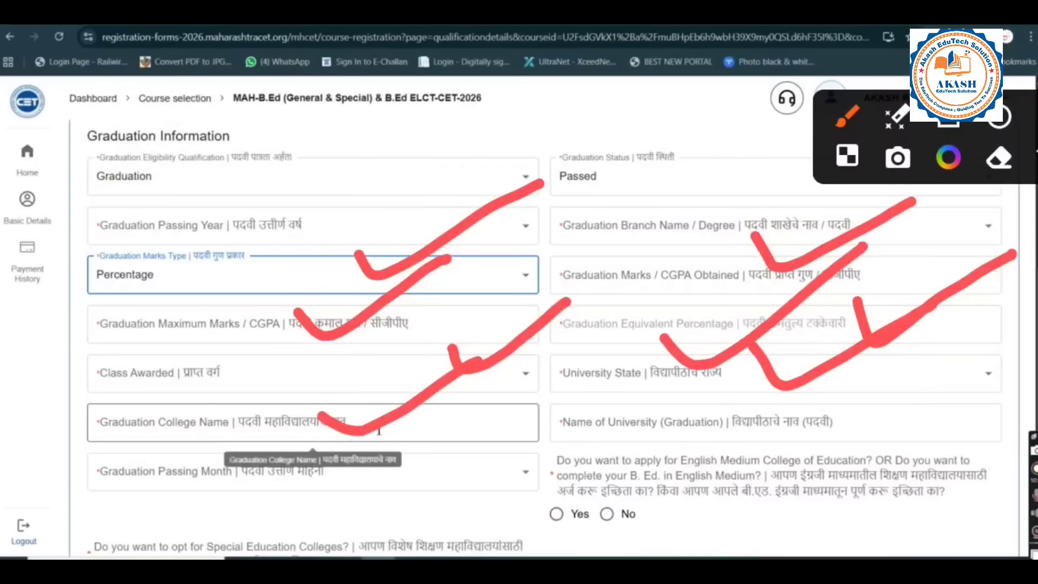
pyautogui.moveTo(130, 388)
pyautogui.mouseDown()
pyautogui.moveTo(151, 425)
pyautogui.moveTo(372, 319)
pyautogui.mouseUp()
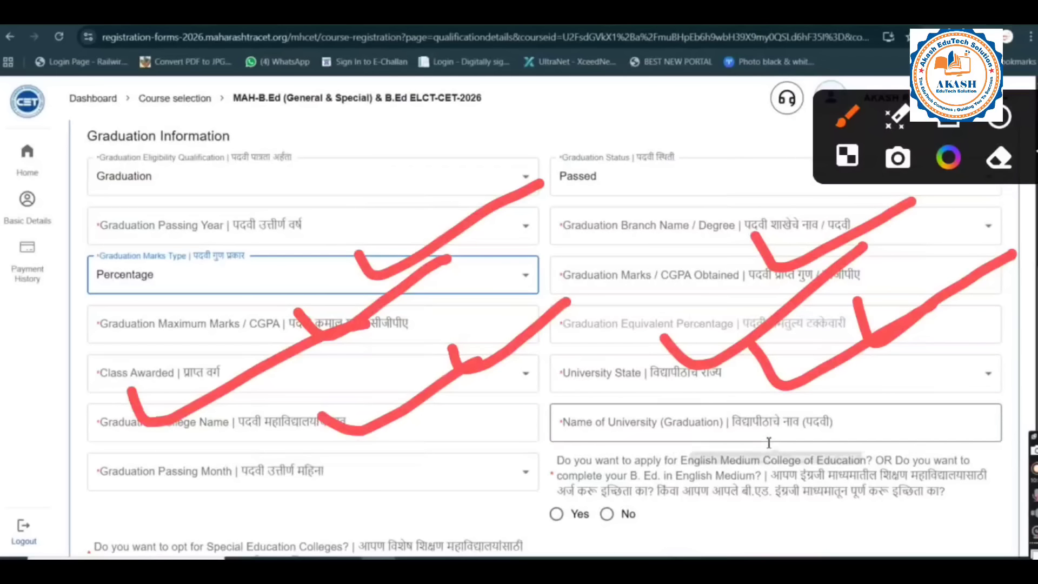
pyautogui.moveTo(656, 383)
pyautogui.mouseDown()
pyautogui.moveTo(660, 393)
pyautogui.moveTo(793, 355)
pyautogui.mouseUp()
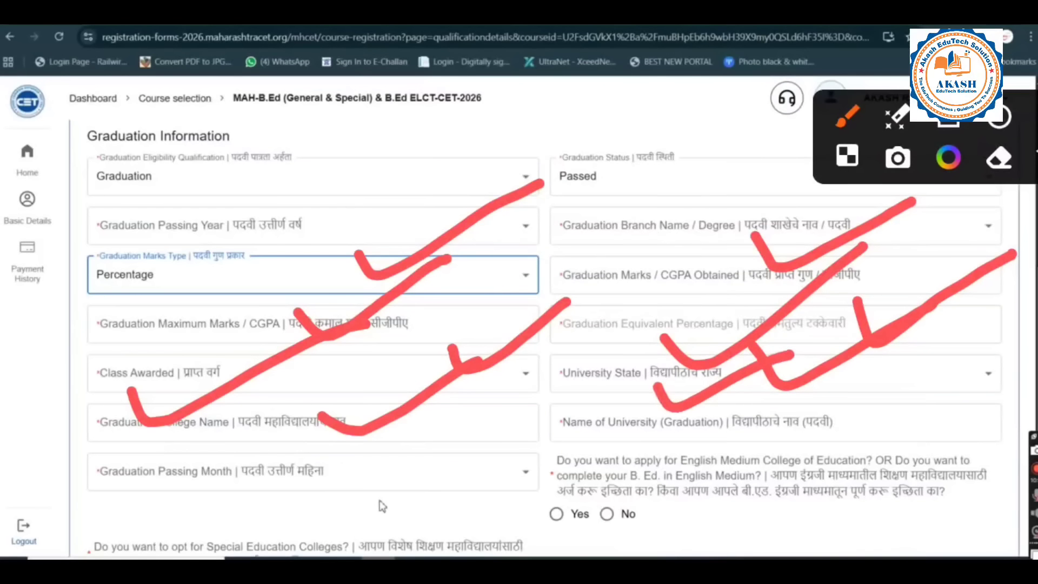
pyautogui.moveTo(274, 502); pyautogui.dragTo(478, 412)
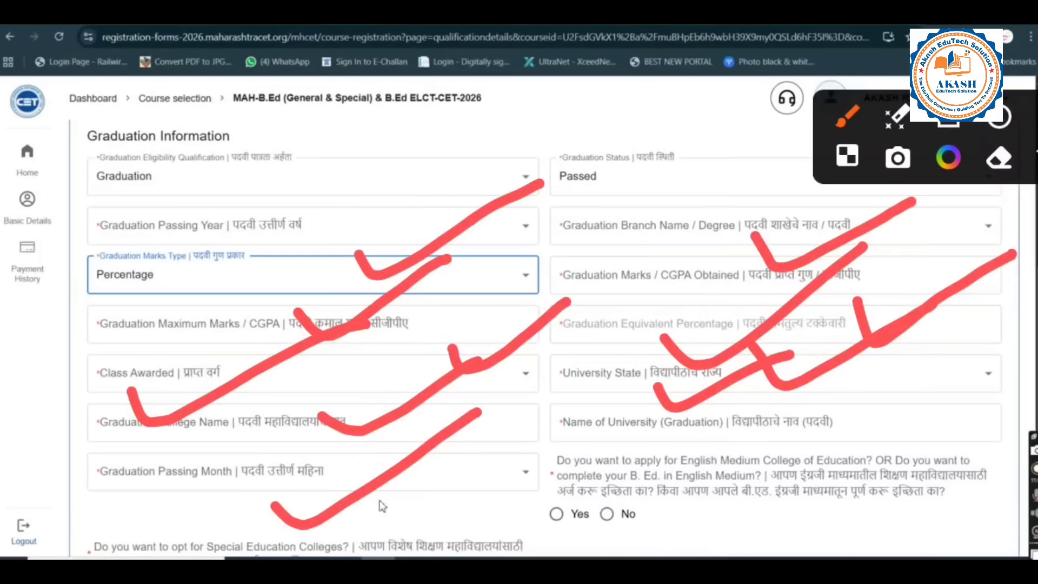
pyautogui.press('Escape')
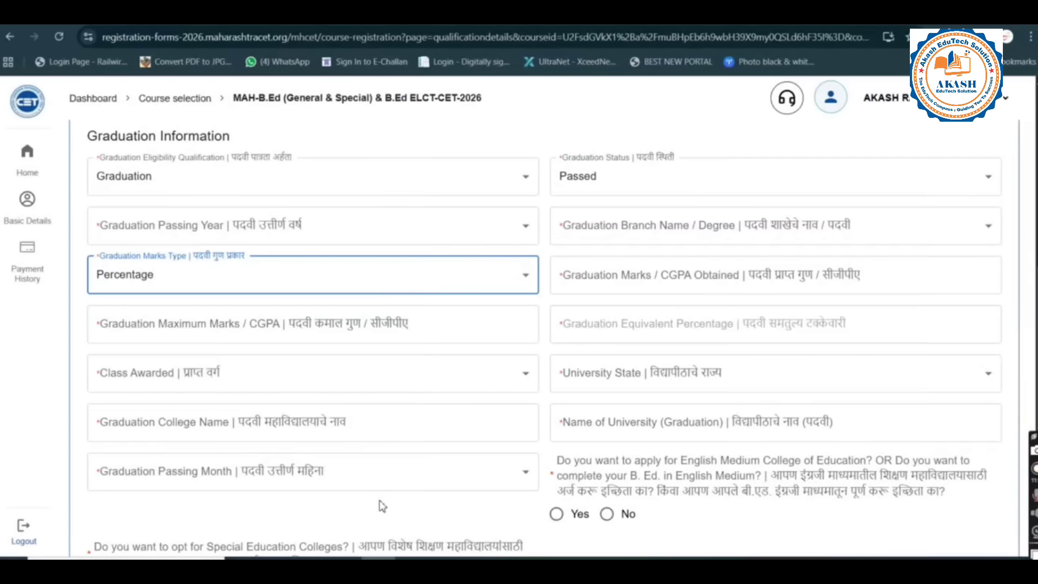
# Step: Mark up the graduation details form in red, then clear the annotations
pyautogui.moveTo(61, 319); pyautogui.dragTo(335, 225)
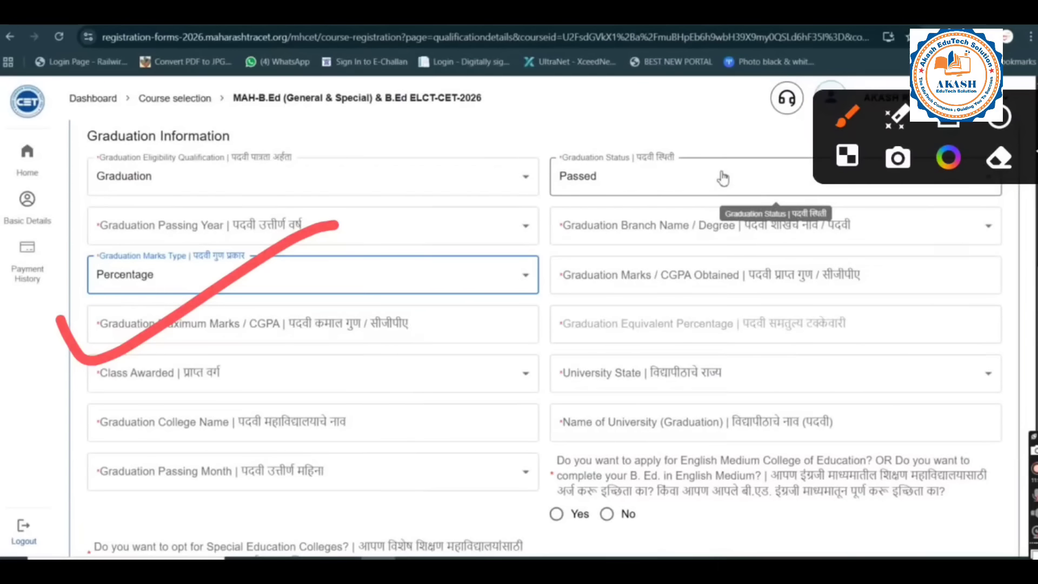
pyautogui.scroll(-3, 724, 178)
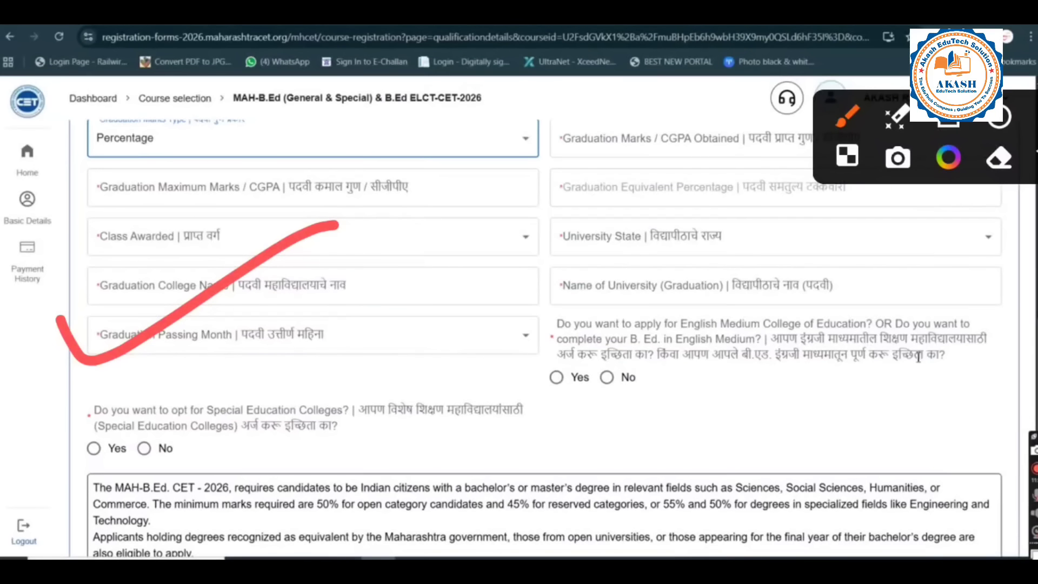
pyautogui.moveTo(552, 251)
pyautogui.mouseDown()
pyautogui.moveTo(565, 420)
pyautogui.moveTo(196, 477)
pyautogui.moveTo(246, 364)
pyautogui.moveTo(578, 241)
pyautogui.moveTo(1003, 357)
pyautogui.moveTo(518, 428)
pyautogui.mouseUp()
pyautogui.moveTo(826, 276); pyautogui.dragTo(994, 220)
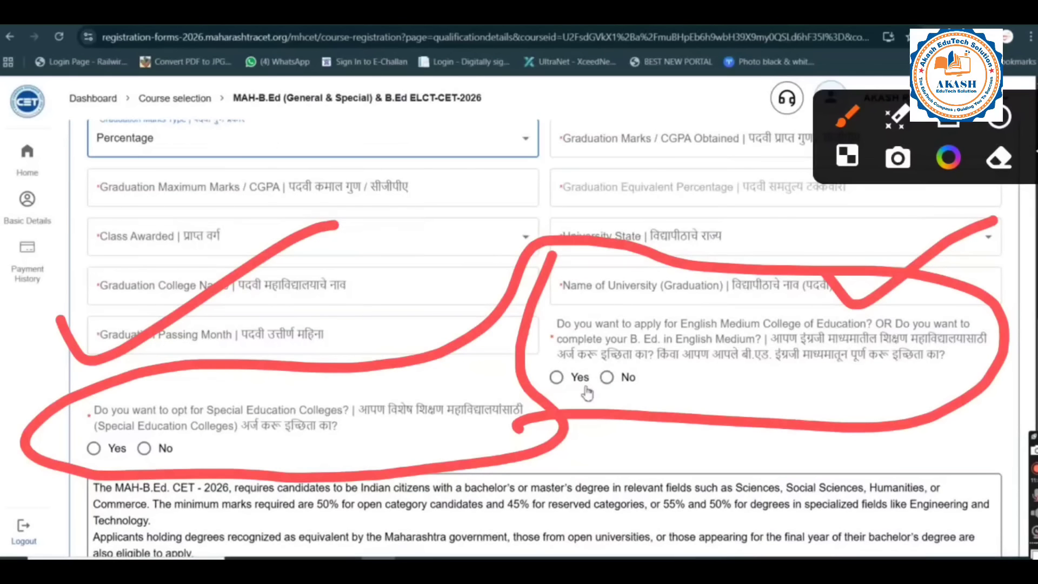
pyautogui.moveTo(635, 317)
pyautogui.mouseDown()
pyautogui.moveTo(535, 335)
pyautogui.moveTo(703, 305)
pyautogui.mouseUp()
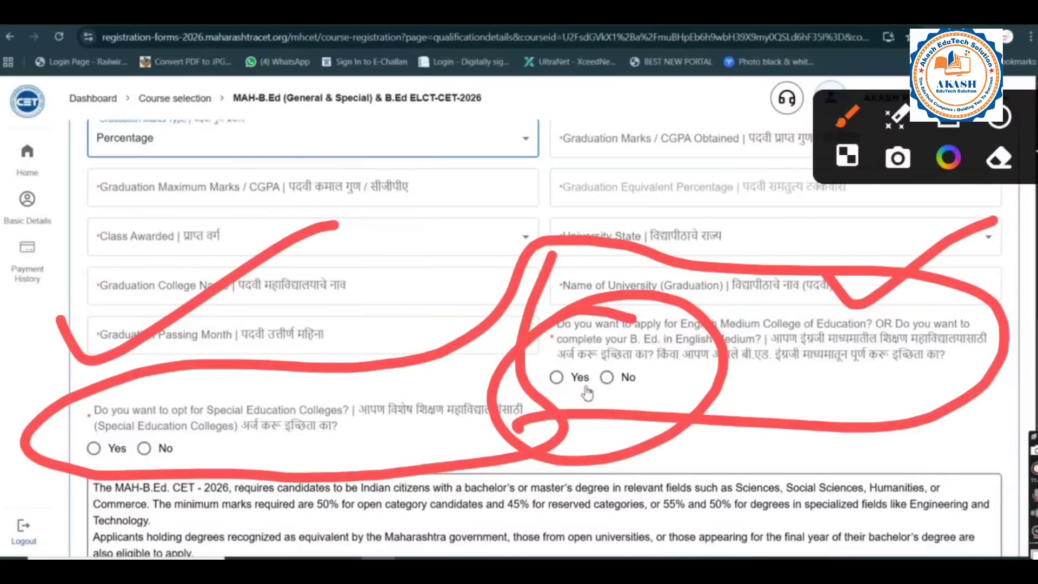
pyautogui.moveTo(669, 371)
pyautogui.mouseDown()
pyautogui.moveTo(675, 382)
pyautogui.moveTo(838, 304)
pyautogui.mouseUp()
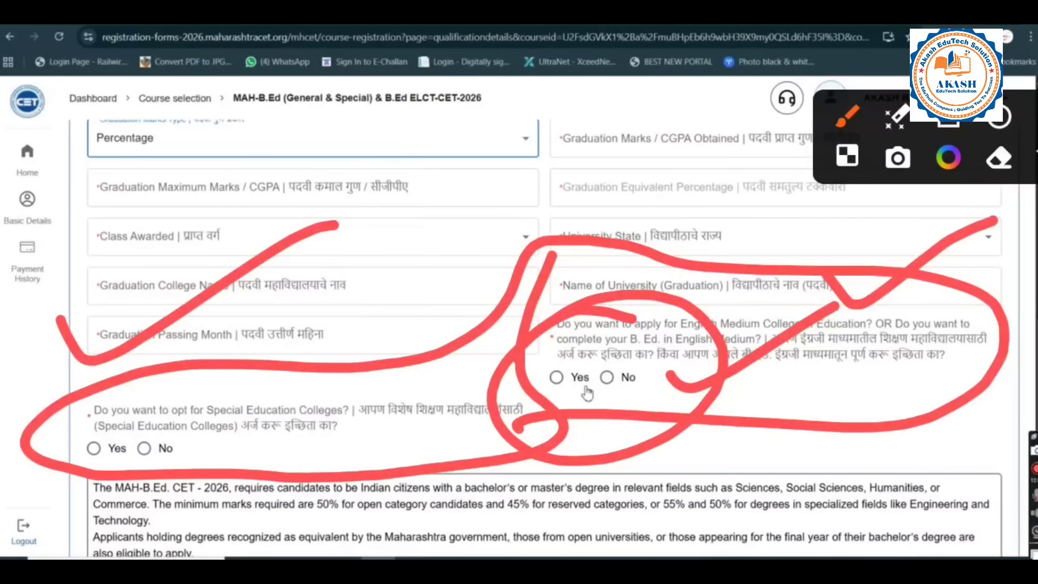
pyautogui.moveTo(194, 382)
pyautogui.mouseDown()
pyautogui.moveTo(33, 453)
pyautogui.moveTo(69, 435)
pyautogui.mouseUp()
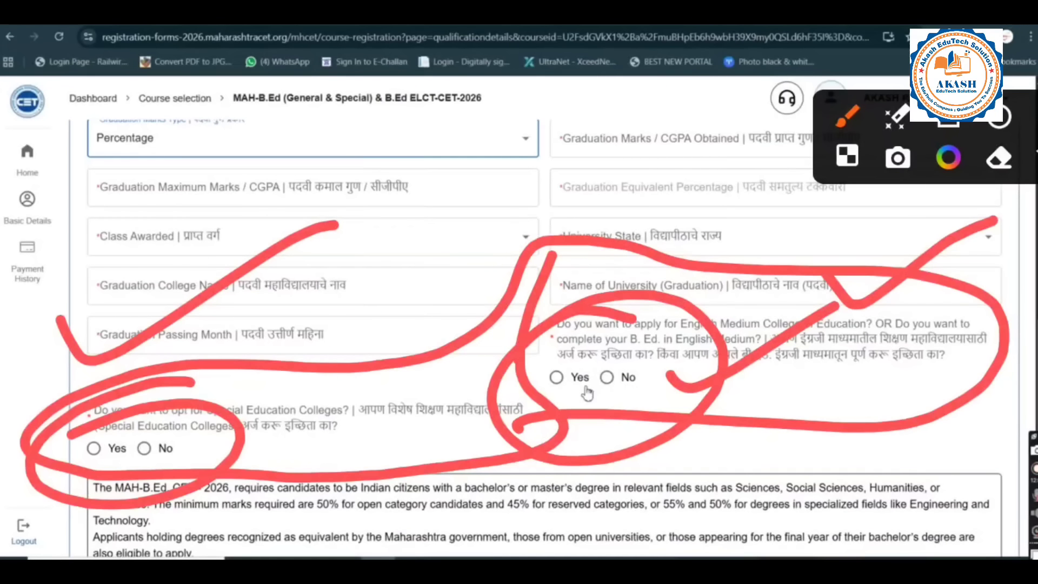
pyautogui.press('Escape')
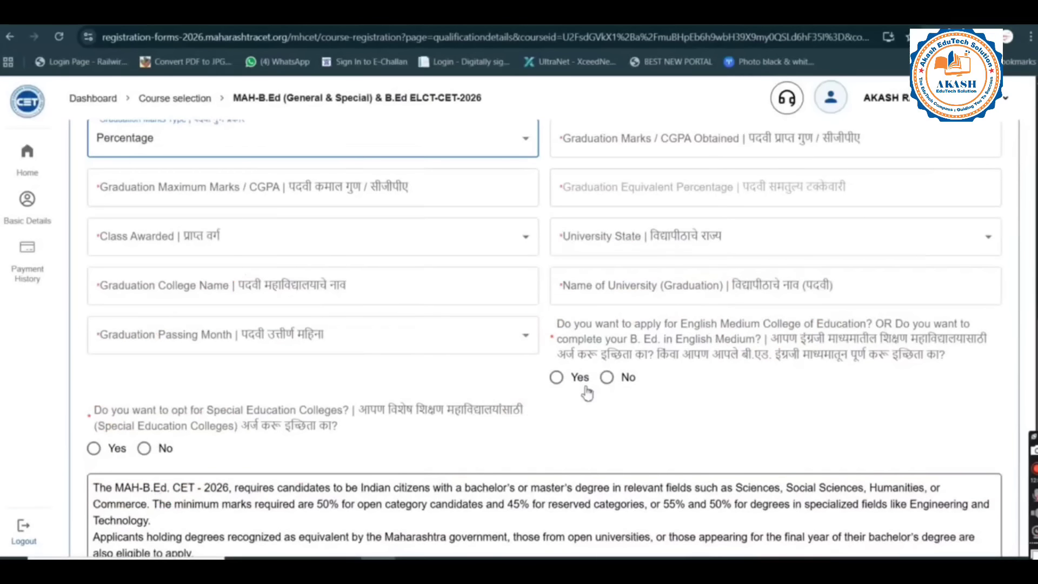
pyautogui.hotkey('ctrl', 'shift', 'd')
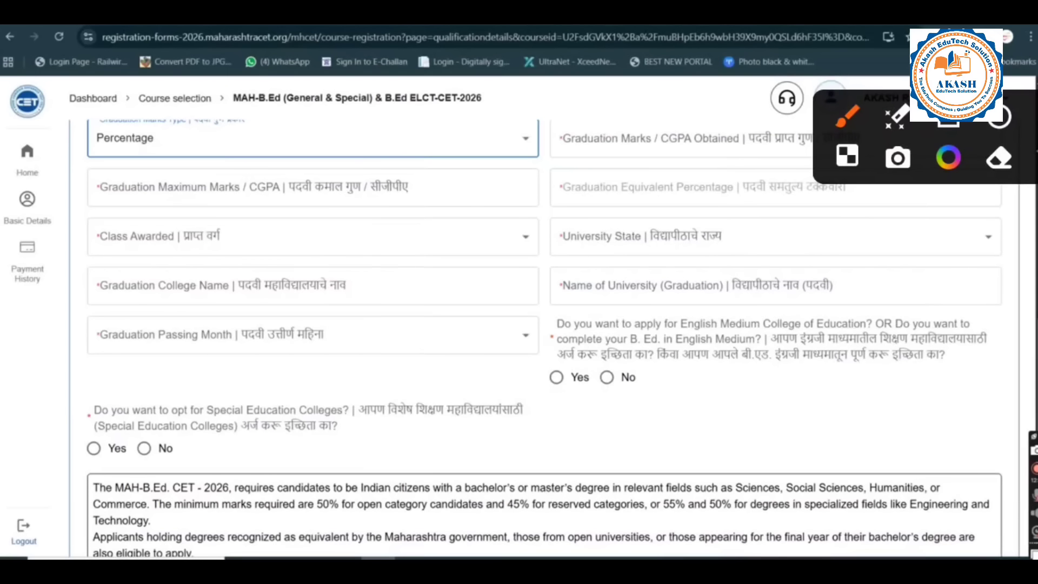
pyautogui.moveTo(562, 275)
pyautogui.mouseDown()
pyautogui.moveTo(566, 412)
pyautogui.moveTo(500, 463)
pyautogui.mouseUp()
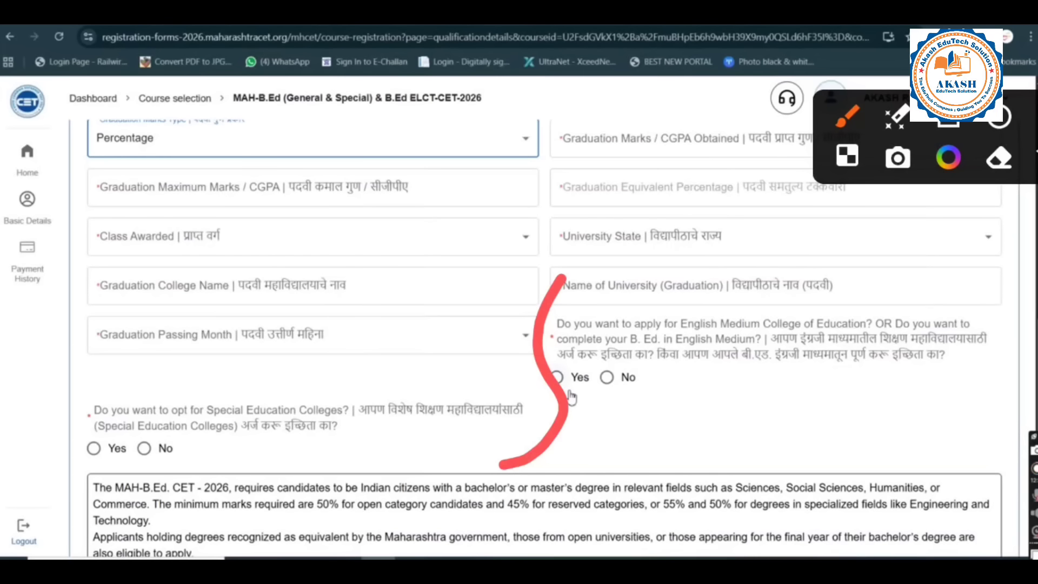
# Step: Answer No to the English-medium and Special Education questions and choose B.A. as graduation branch
pyautogui.click(606, 377)
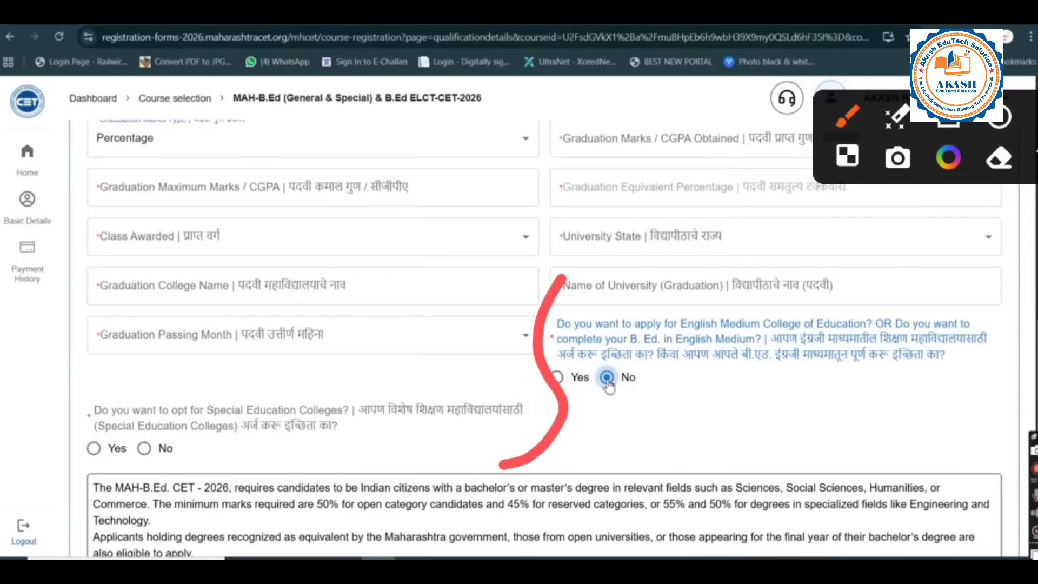
pyautogui.click(145, 450)
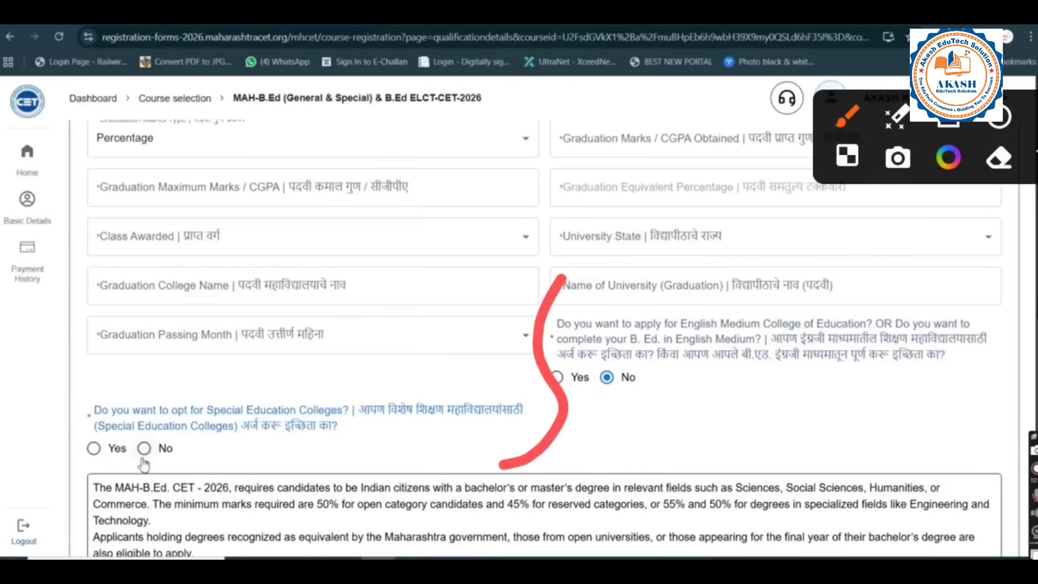
pyautogui.scroll(-2, 343, 476)
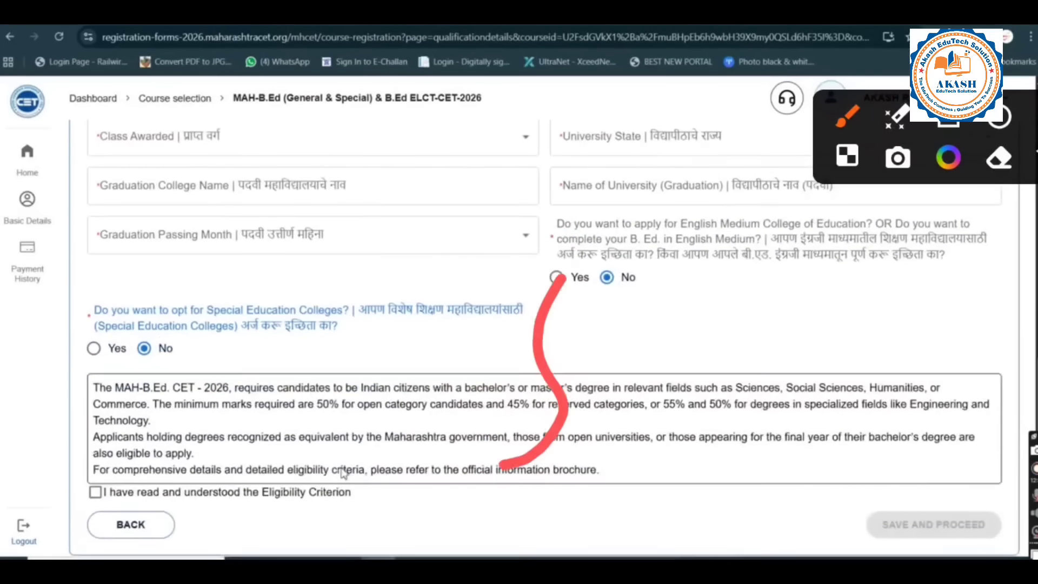
pyautogui.click(290, 235)
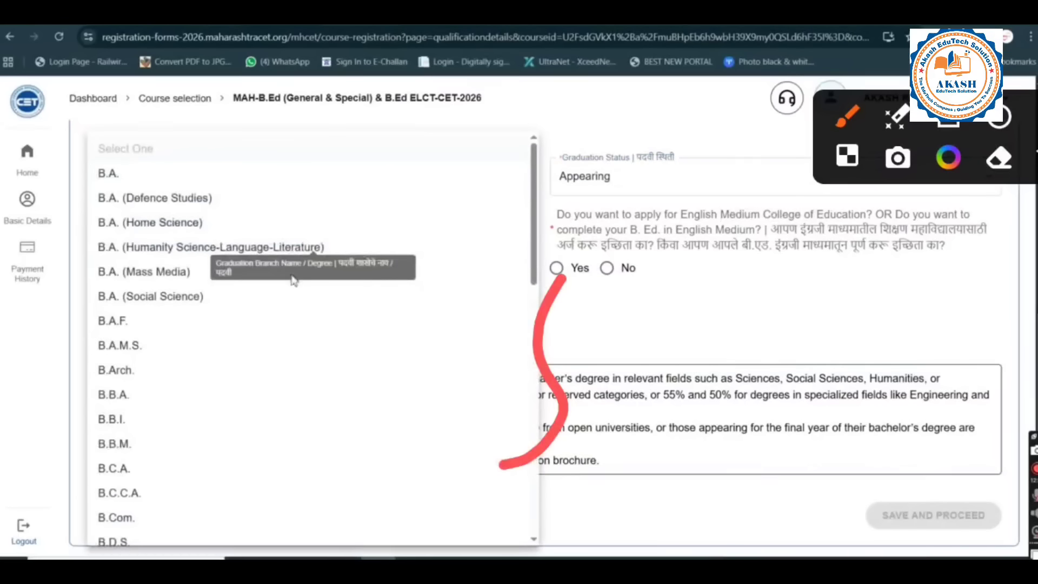
pyautogui.click(135, 175)
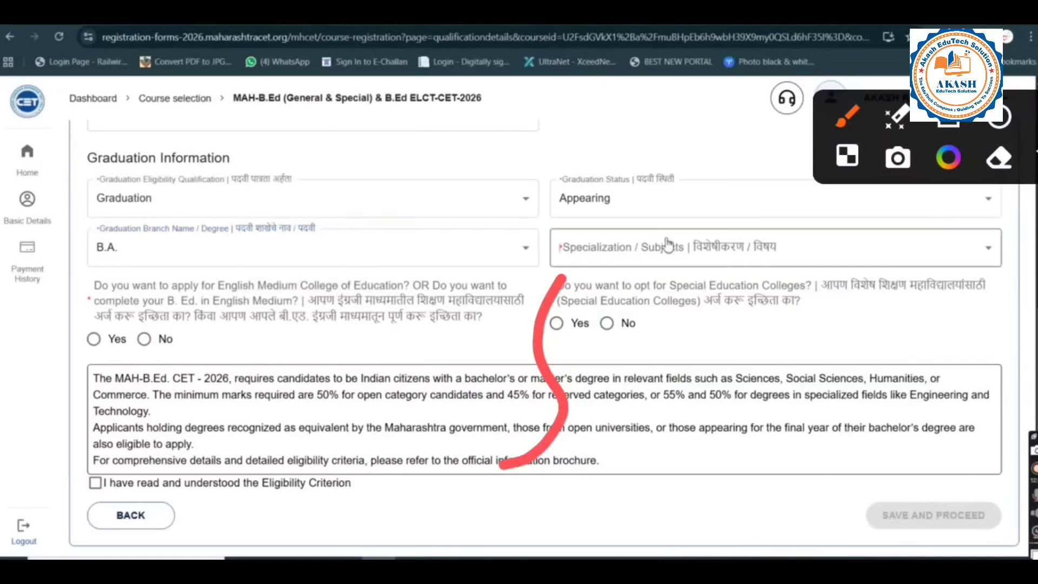
# Step: Set specialization to Not Applicable, question paper medium to Marathi and exam state to Maharashtra
pyautogui.click(655, 238)
pyautogui.click(625, 286)
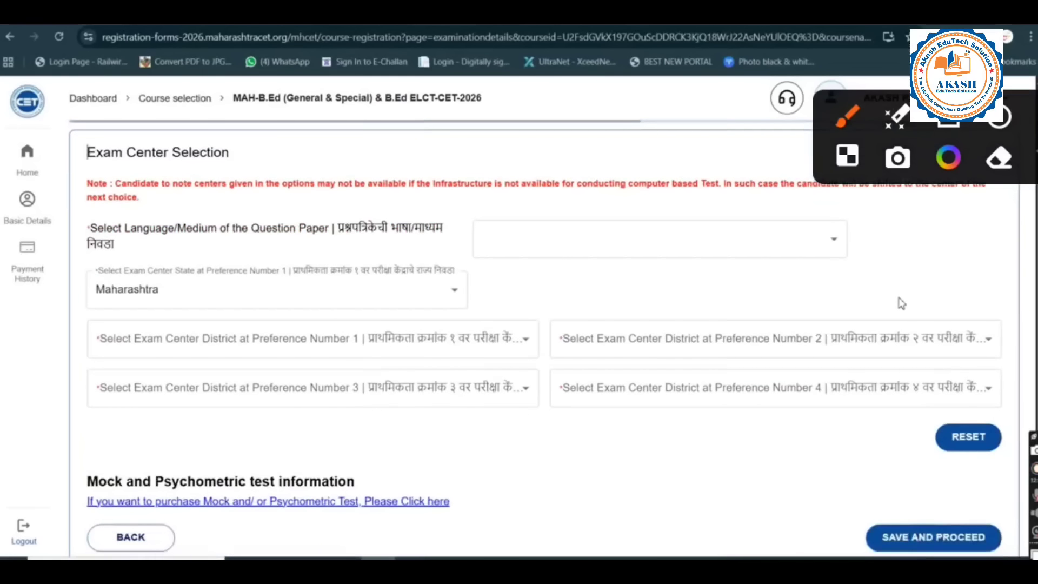
pyautogui.moveTo(533, 182); pyautogui.dragTo(719, 126)
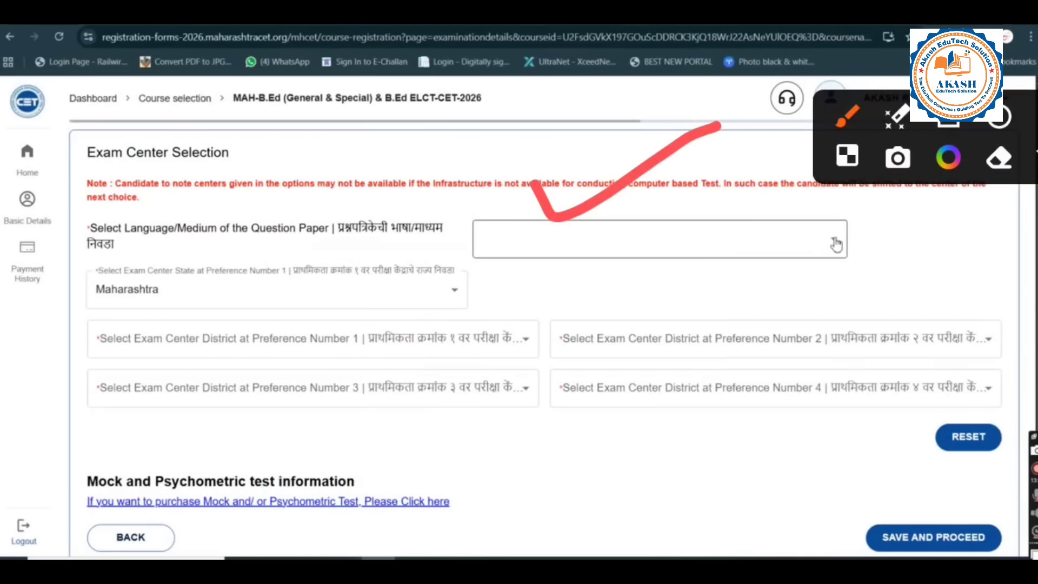
pyautogui.click(849, 240)
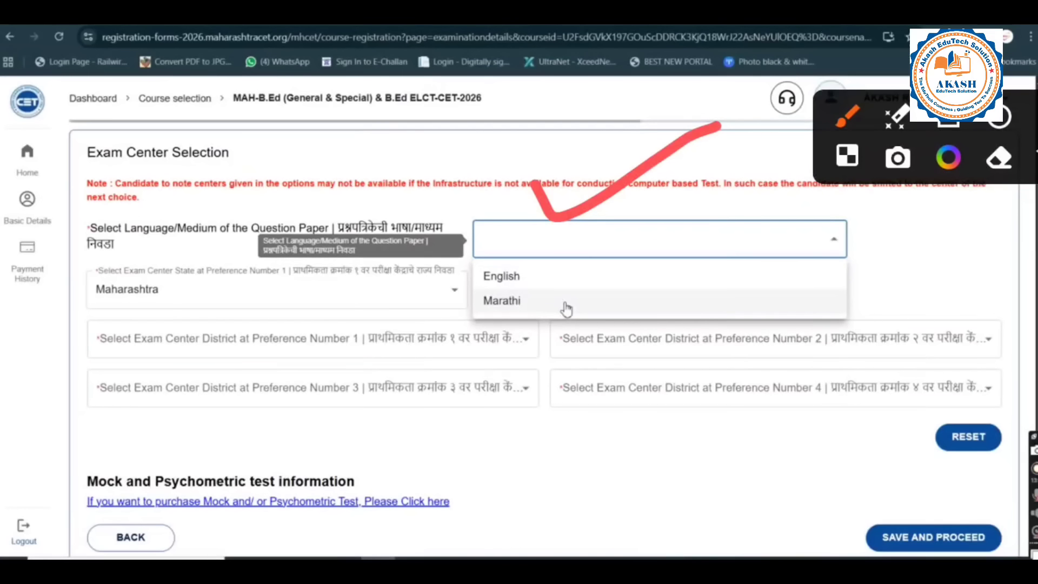
pyautogui.moveTo(240, 262); pyautogui.dragTo(551, 160)
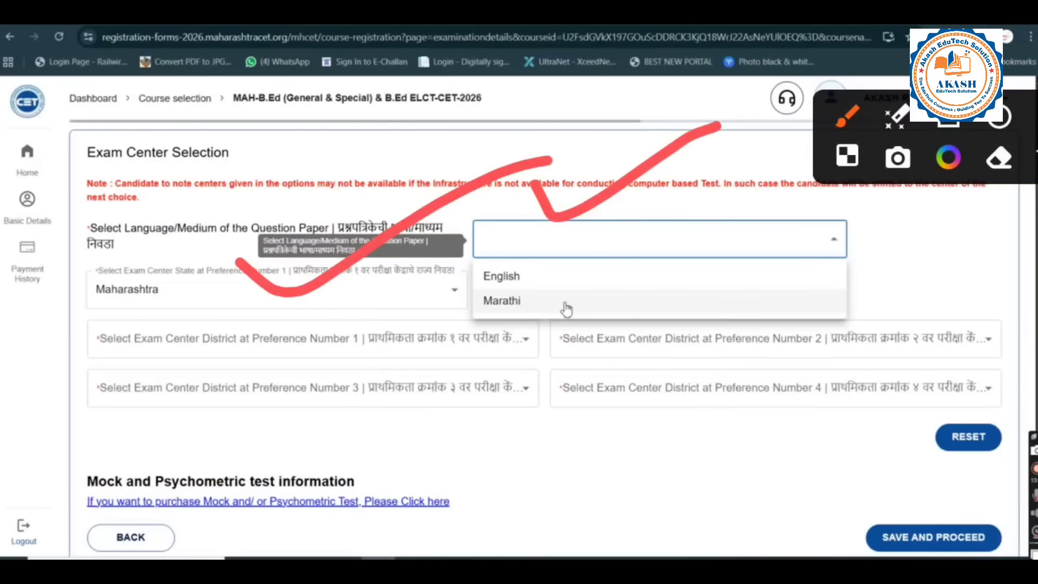
pyautogui.click(565, 307)
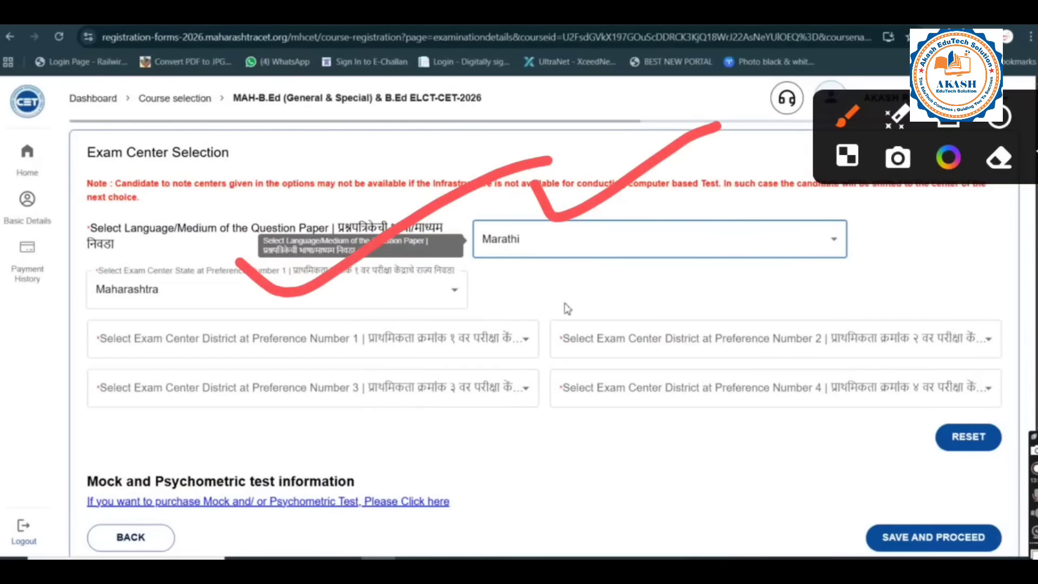
pyautogui.click(448, 307)
pyautogui.click(447, 309)
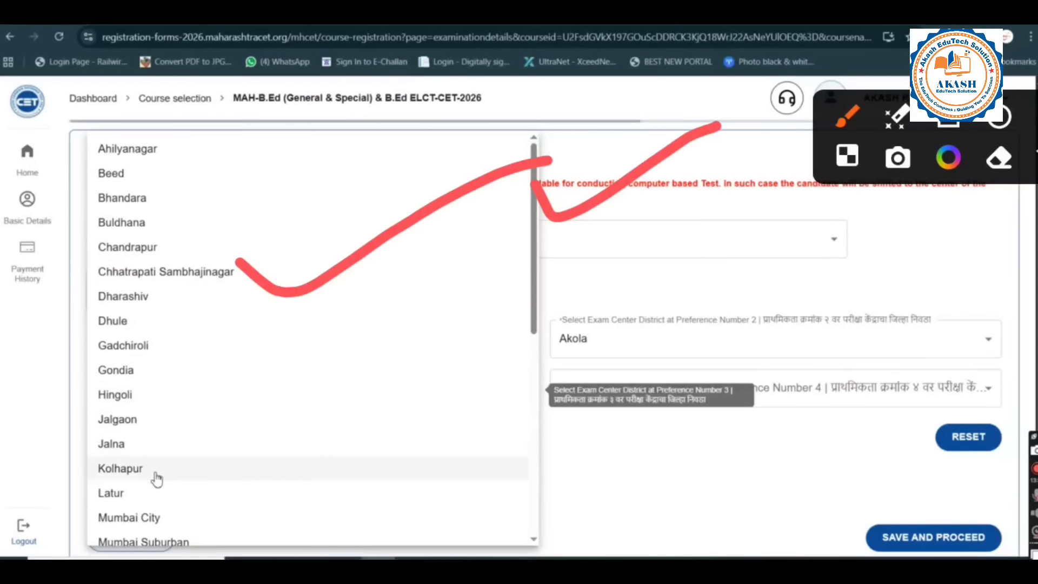
# Step: Choose Nashik and Gondia as the third and fourth preference exam districts
pyautogui.scroll(-4, 168, 446)
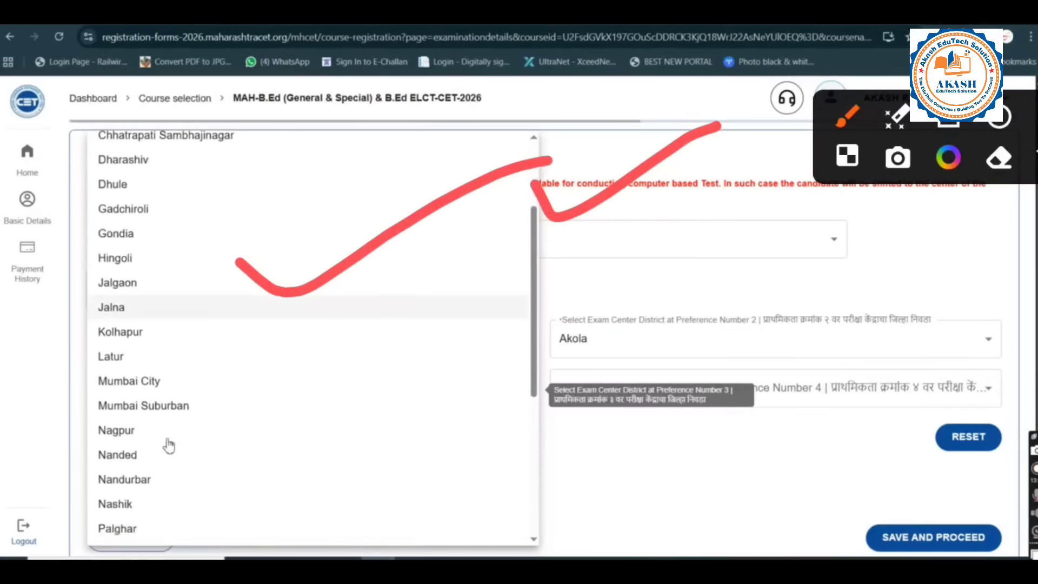
pyautogui.click(157, 443)
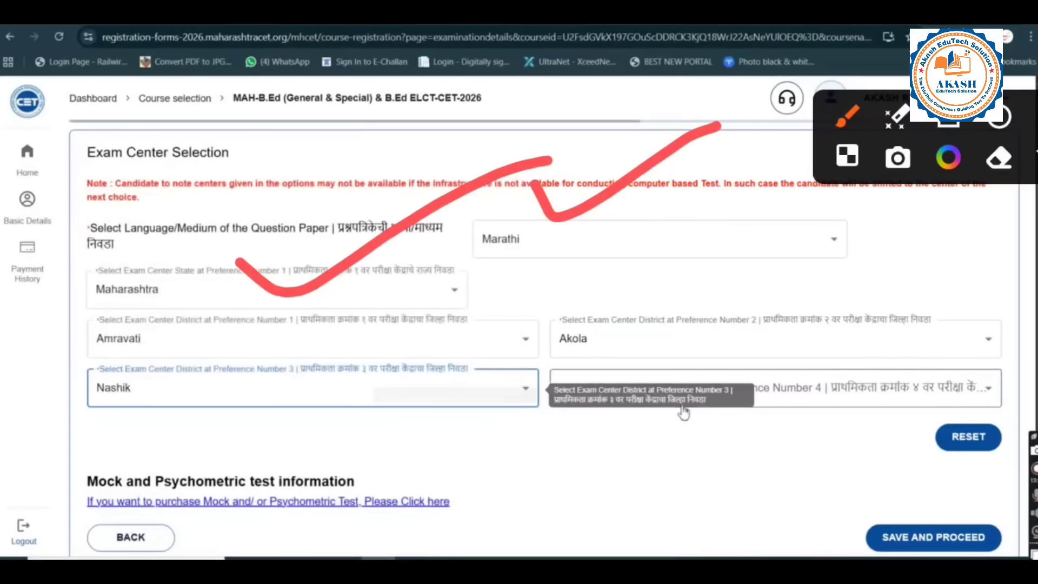
pyautogui.click(802, 399)
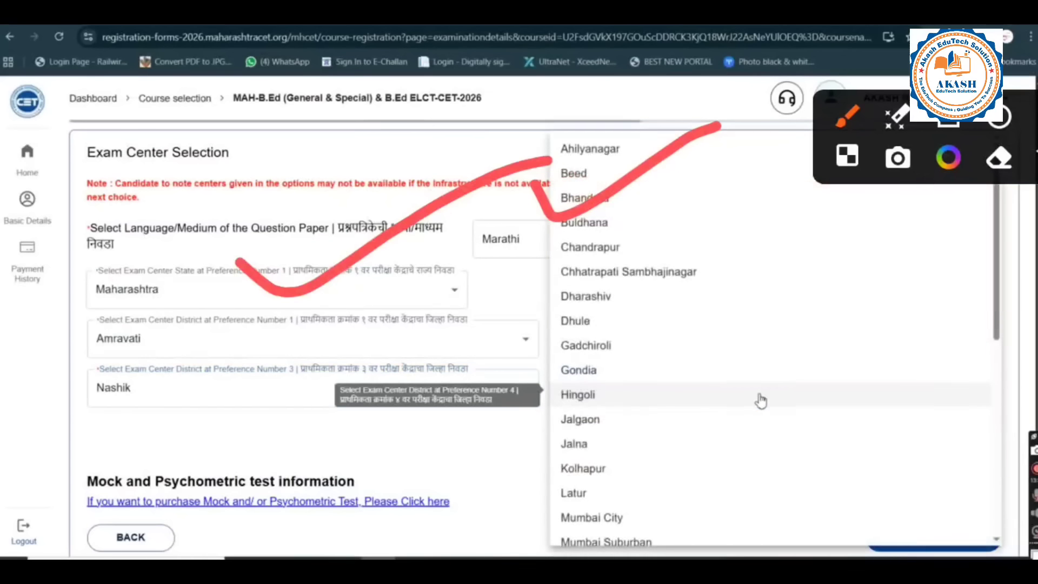
pyautogui.click(629, 373)
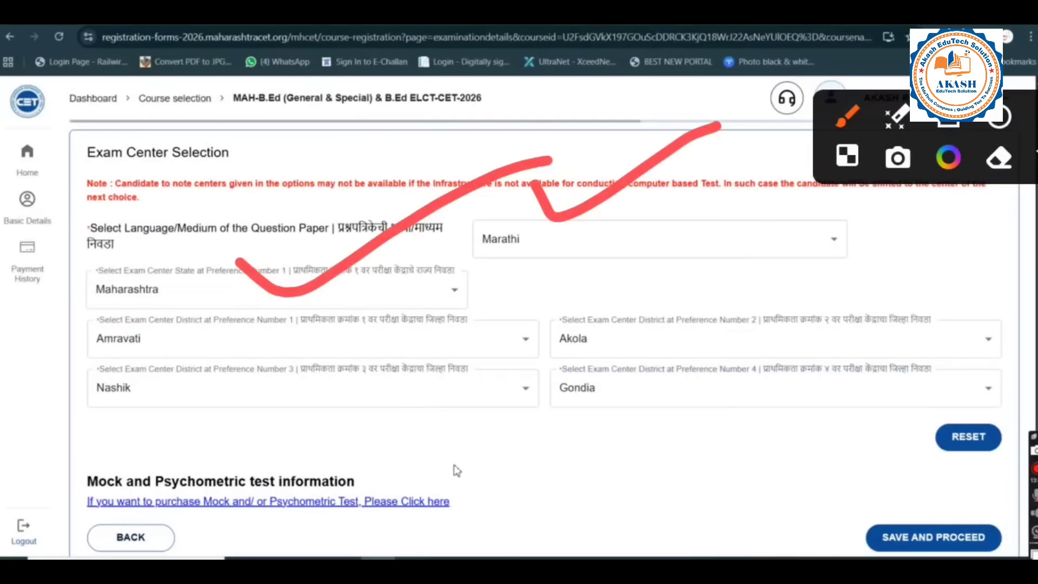
pyautogui.scroll(-1, 457, 469)
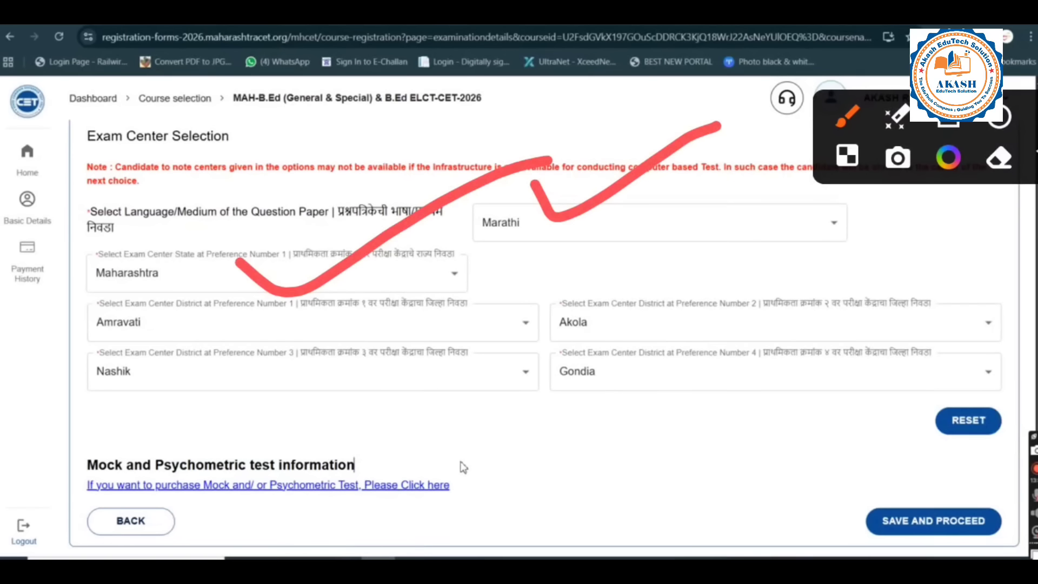
pyautogui.moveTo(883, 454); pyautogui.dragTo(1000, 420)
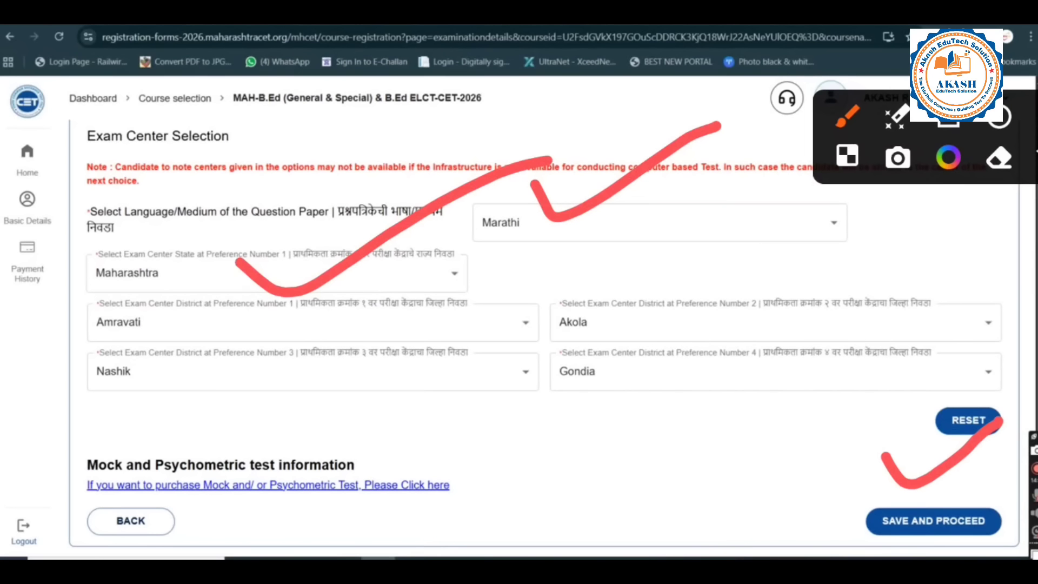
pyautogui.press('Escape')
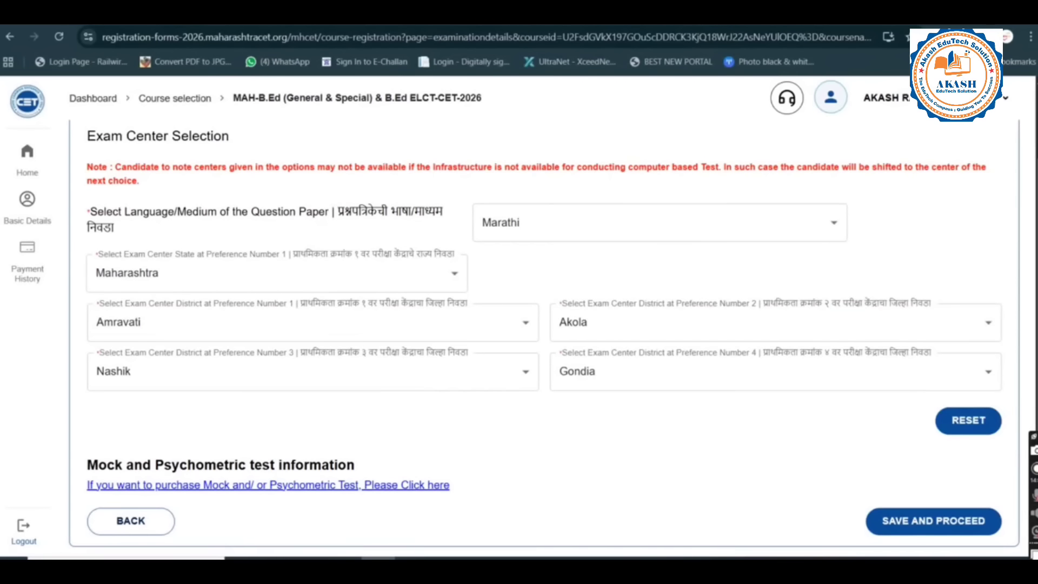
# Step: Save the exam centre selection and continue to the Document Upload Required prompt
pyautogui.click(892, 522)
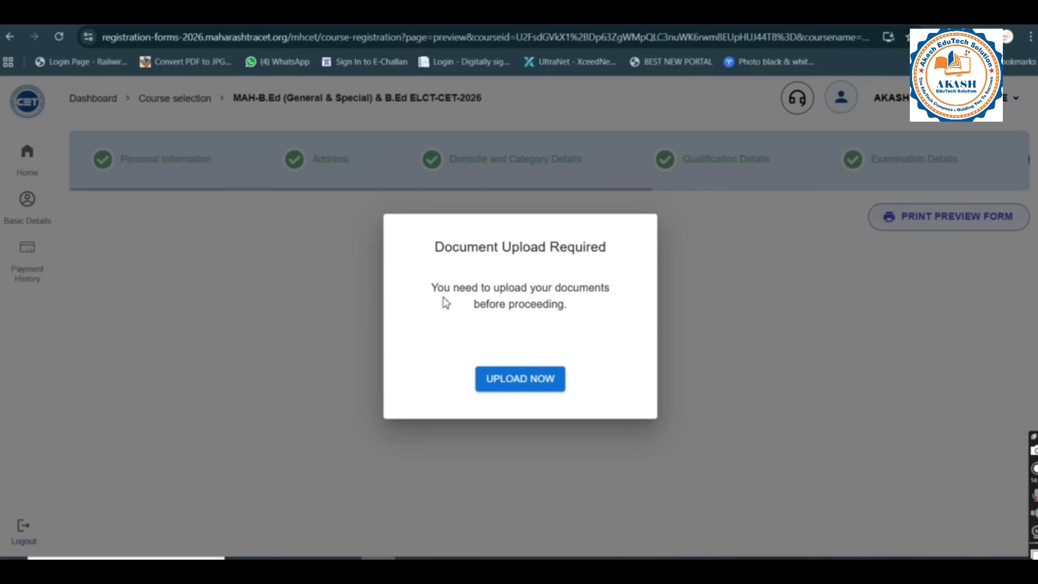
# Step: Go to the document uploads page with its photo, signature and identity slots
pyautogui.click(515, 384)
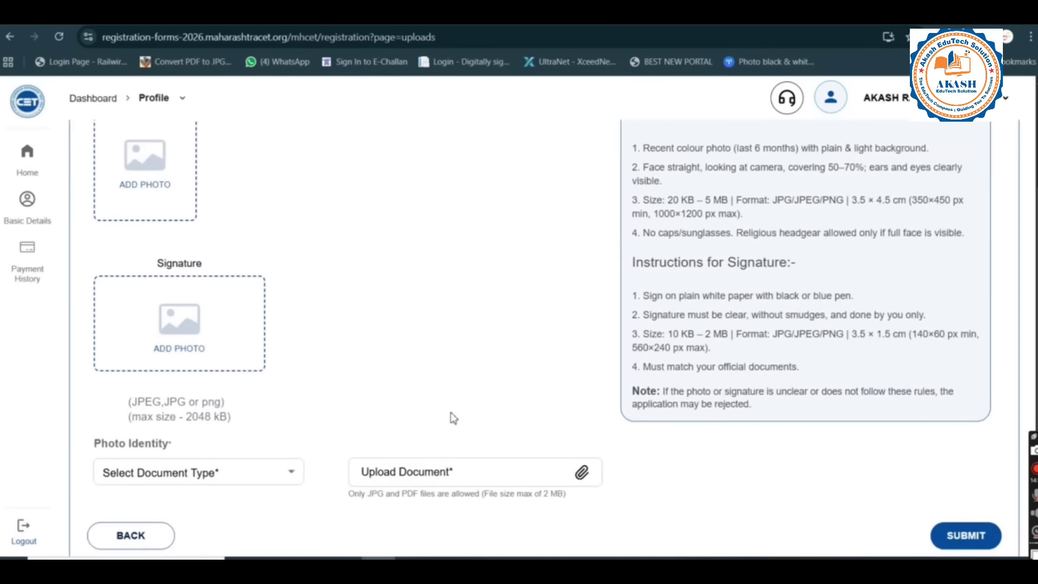
pyautogui.scroll(-1, 254, 388)
pyautogui.scroll(2, 254, 388)
pyautogui.click(1004, 436)
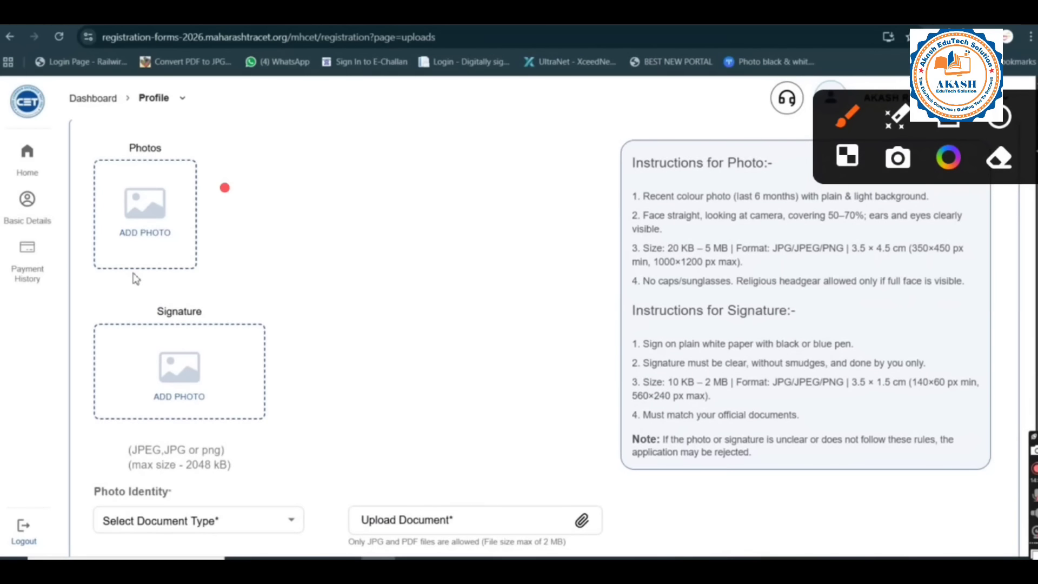
pyautogui.moveTo(221, 186); pyautogui.dragTo(425, 92)
pyautogui.moveTo(274, 327); pyautogui.dragTo(543, 185)
pyautogui.moveTo(237, 475); pyautogui.dragTo(449, 377)
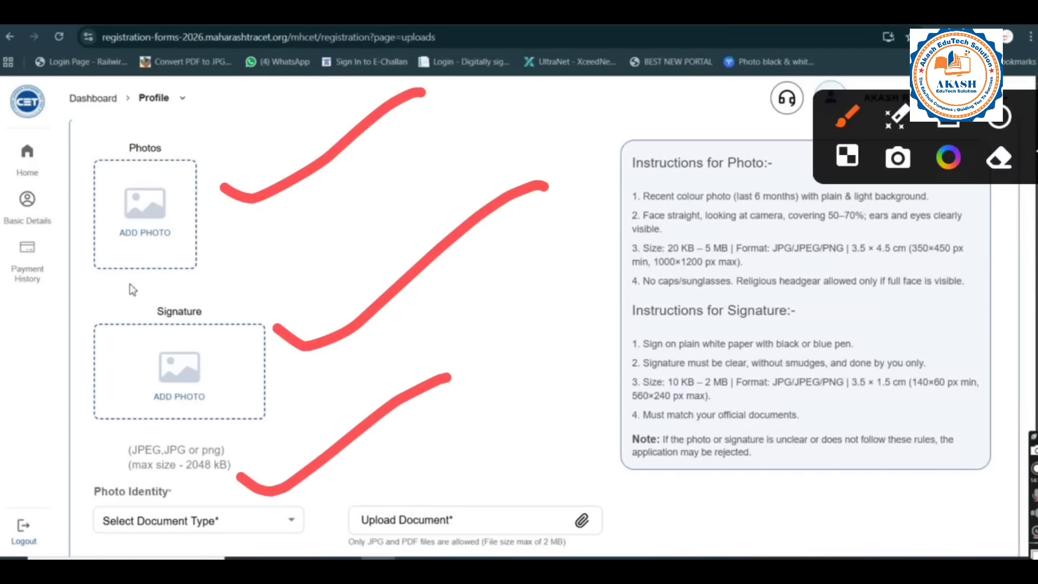
pyautogui.moveTo(474, 465)
pyautogui.mouseDown()
pyautogui.moveTo(612, 397)
pyautogui.moveTo(730, 298)
pyautogui.mouseUp()
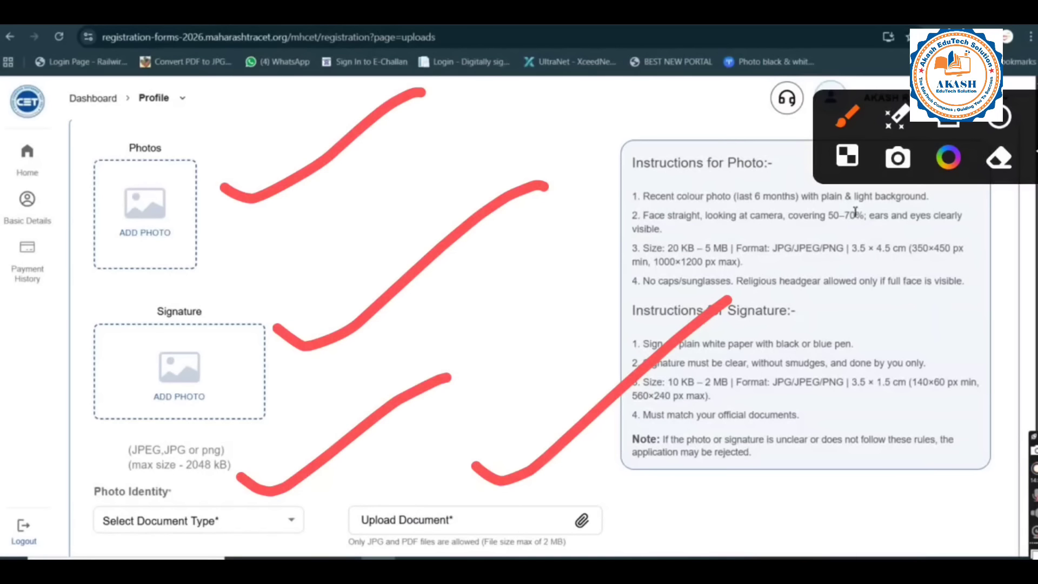
pyautogui.moveTo(130, 115)
pyautogui.mouseDown()
pyautogui.moveTo(73, 235)
pyautogui.moveTo(122, 111)
pyautogui.mouseUp()
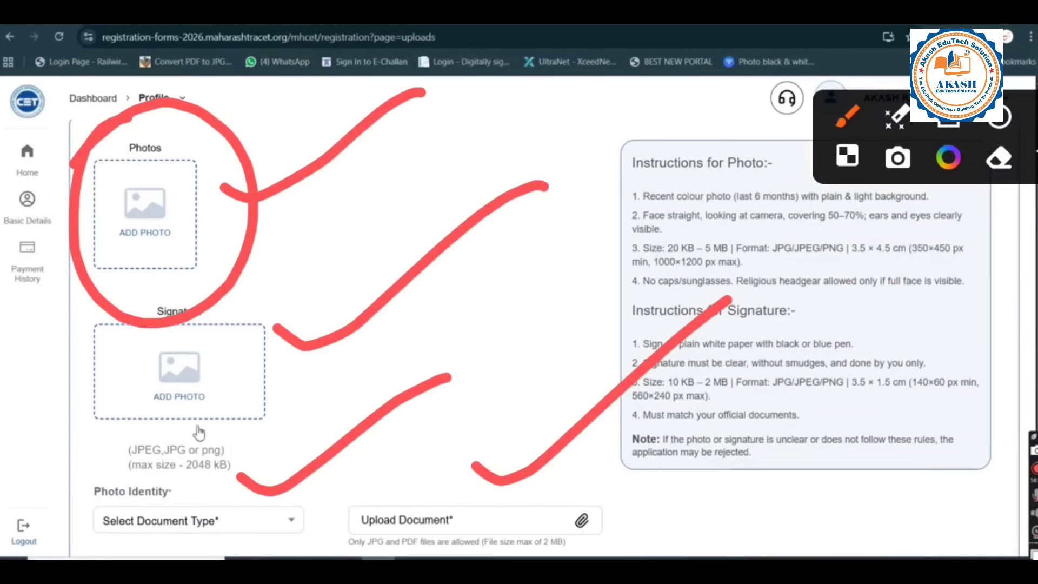
pyautogui.scroll(-2, 204, 410)
# Step: Choose Aadhaar Card as the photo identity document type
pyautogui.click(266, 457)
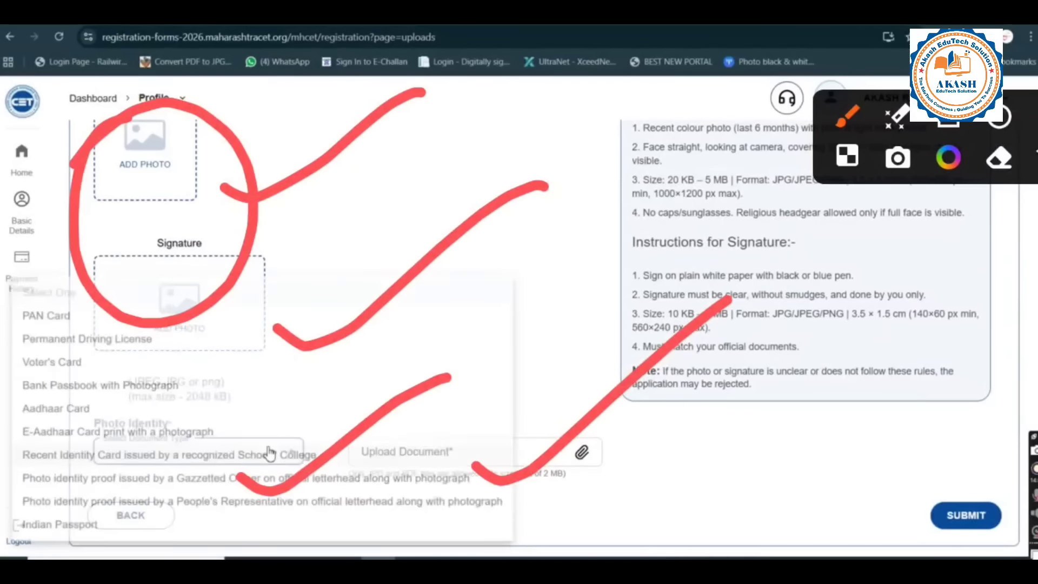
pyautogui.click(112, 406)
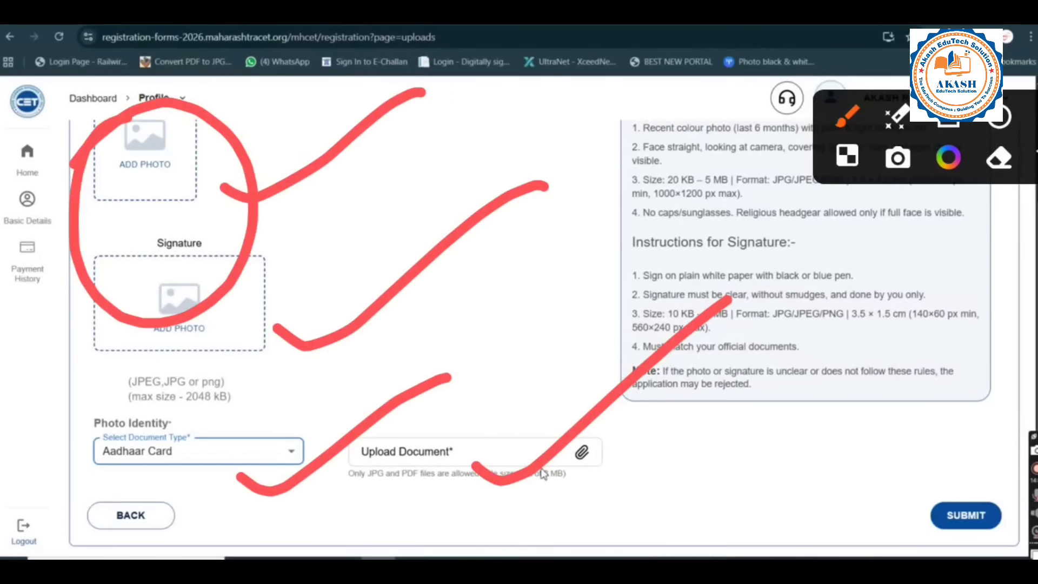
pyautogui.moveTo(234, 392); pyautogui.dragTo(426, 314)
pyautogui.moveTo(483, 427)
pyautogui.mouseDown()
pyautogui.moveTo(518, 511)
pyautogui.moveTo(567, 466)
pyautogui.mouseUp()
pyautogui.scroll(2, 317, 380)
pyautogui.press('Escape')
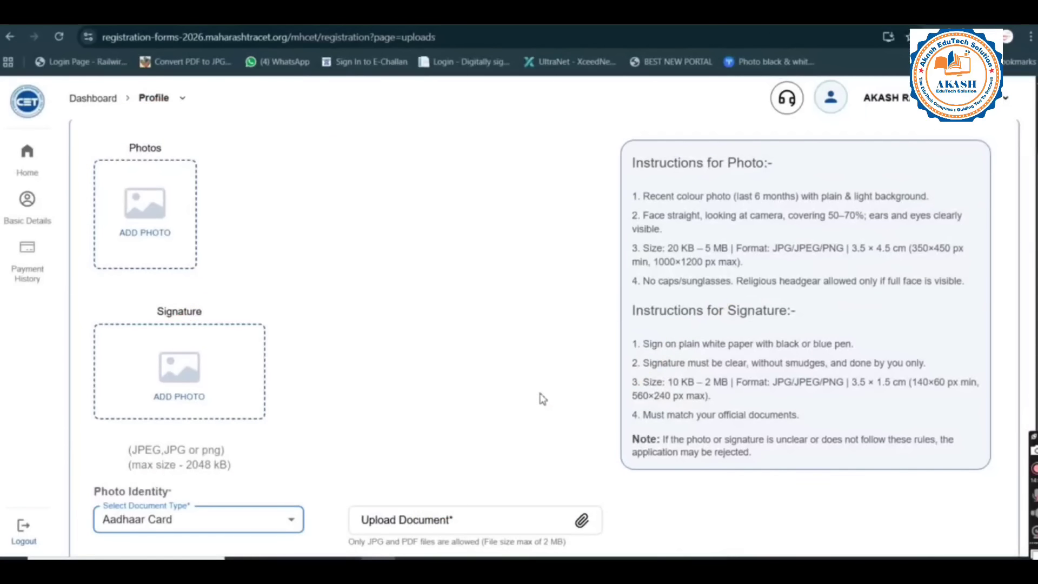
pyautogui.click(1005, 435)
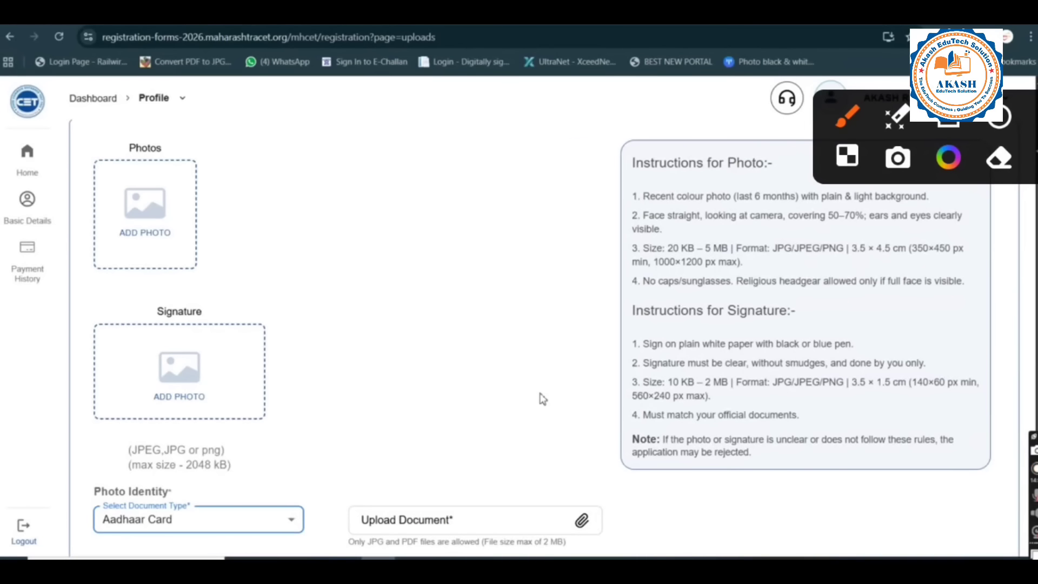
pyautogui.scroll(-2, 447, 415)
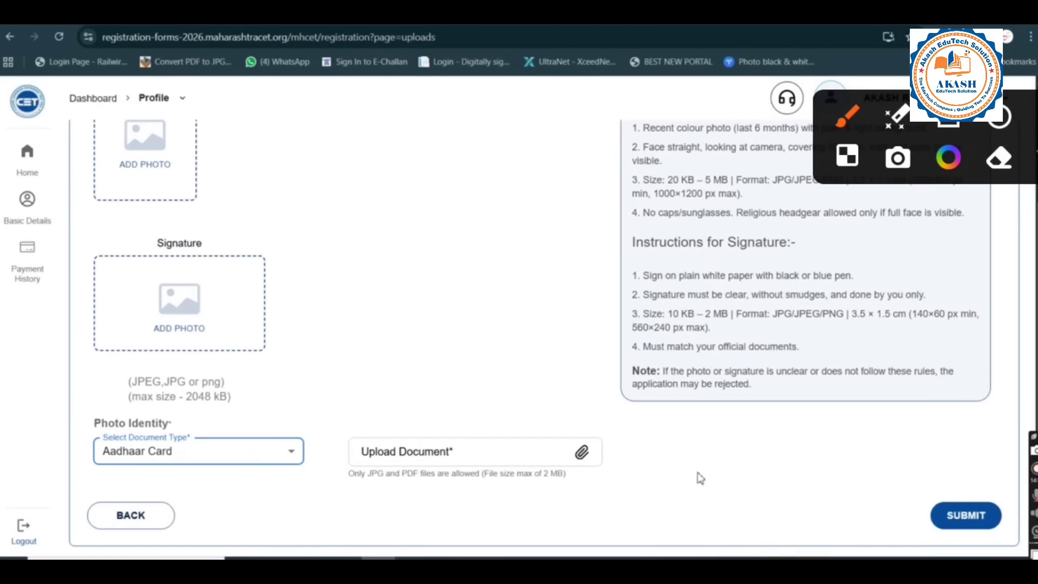
pyautogui.moveTo(127, 236)
pyautogui.mouseDown()
pyautogui.moveTo(320, 266)
pyautogui.moveTo(103, 270)
pyautogui.mouseUp()
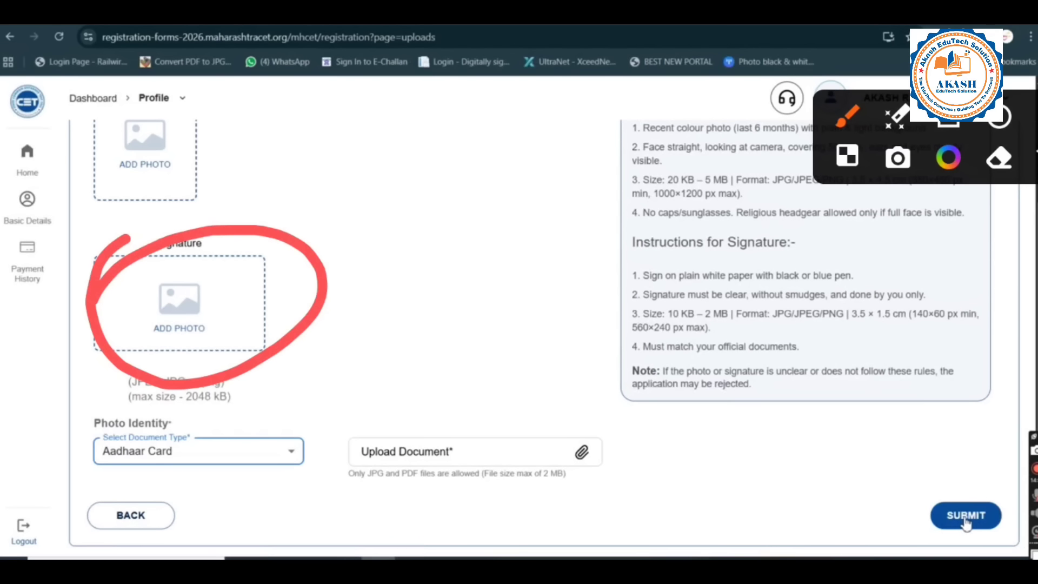
pyautogui.scroll(2, 705, 475)
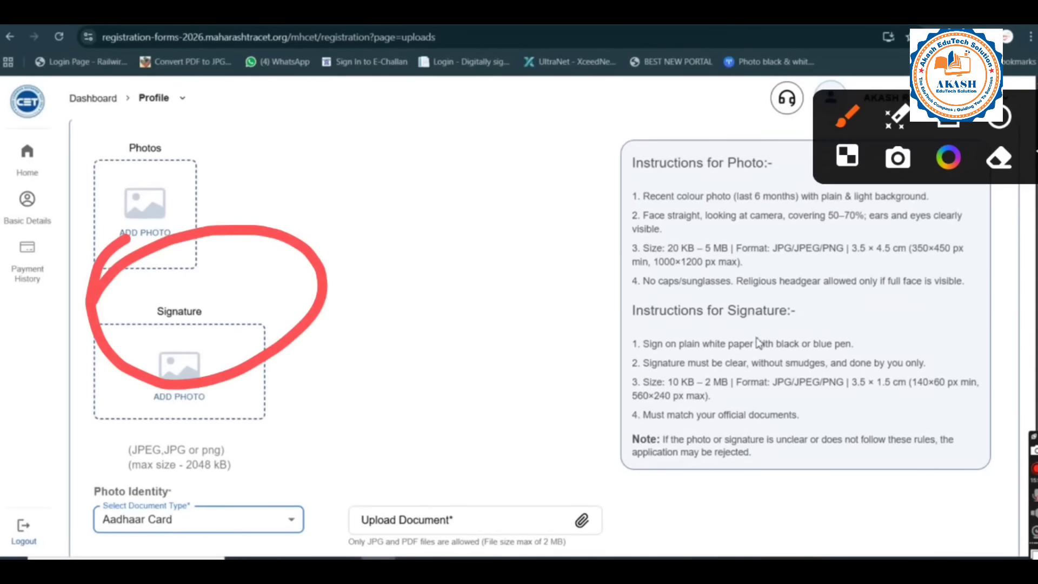
# Step: Allow webcam access, capture and accept a picture, then save the cropped photo to the Photos slot
pyautogui.click(157, 229)
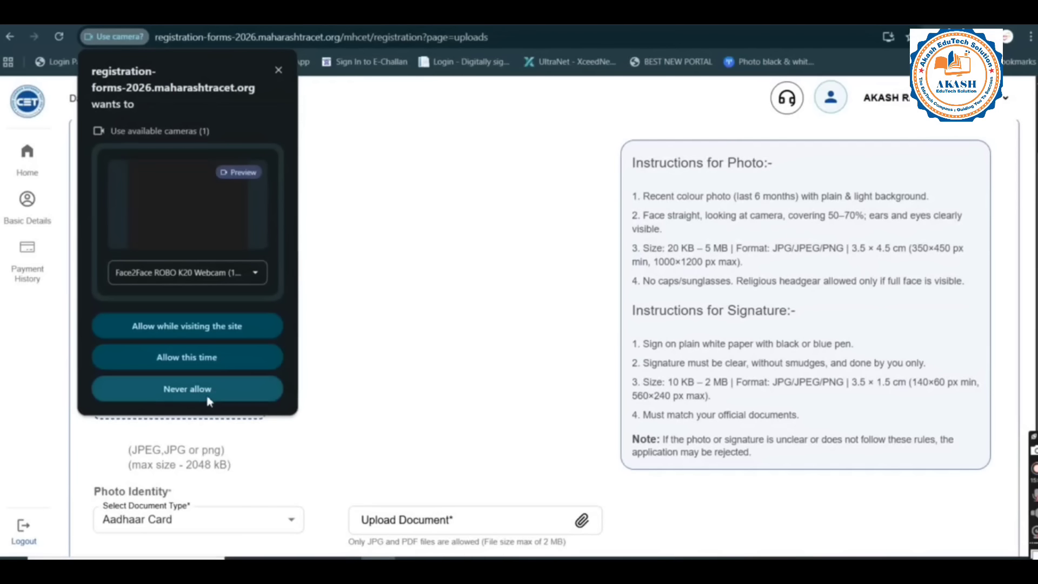
pyautogui.click(195, 367)
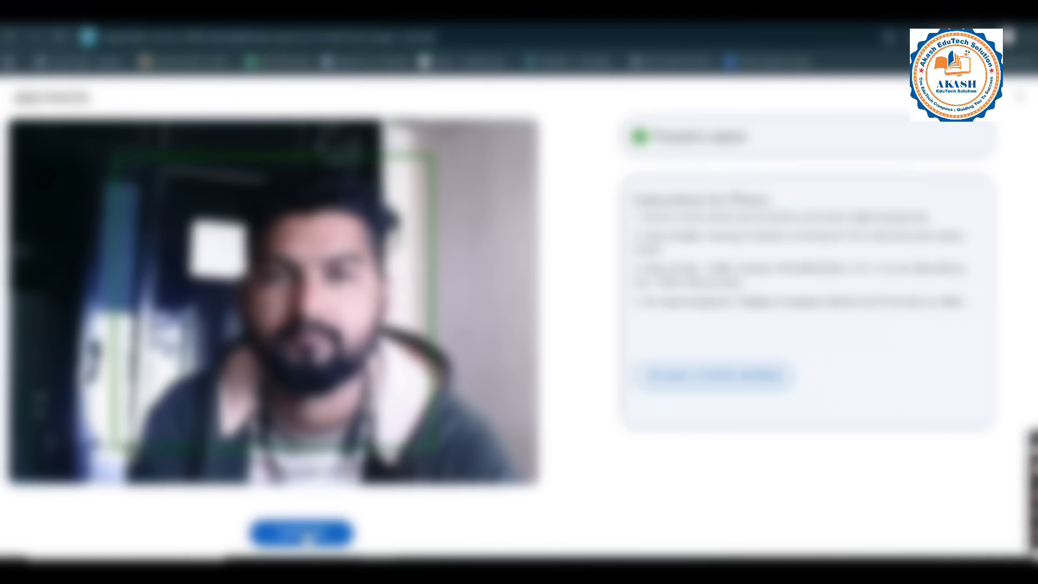
pyautogui.click(302, 534)
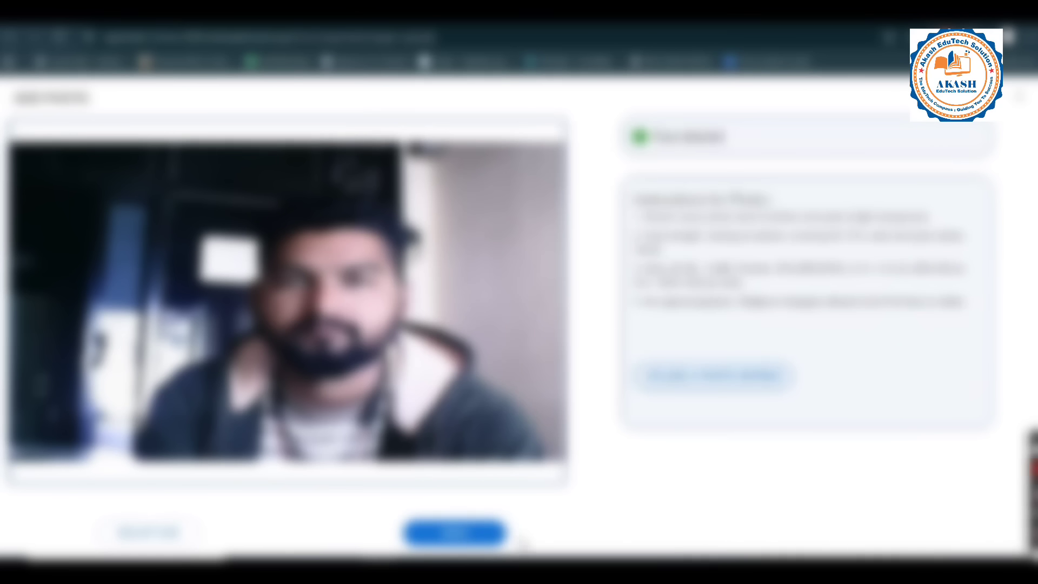
pyautogui.click(473, 534)
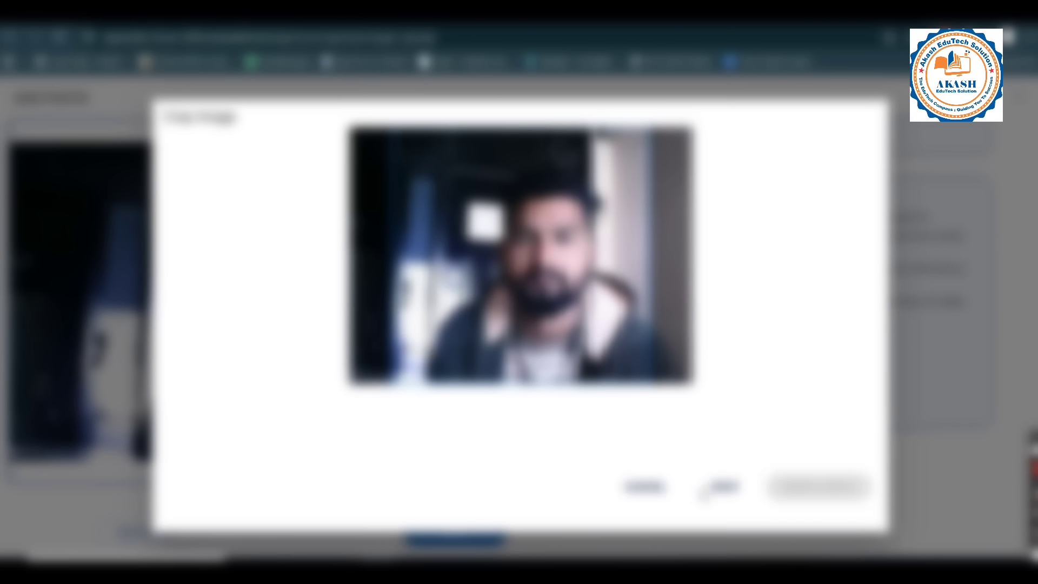
pyautogui.click(862, 493)
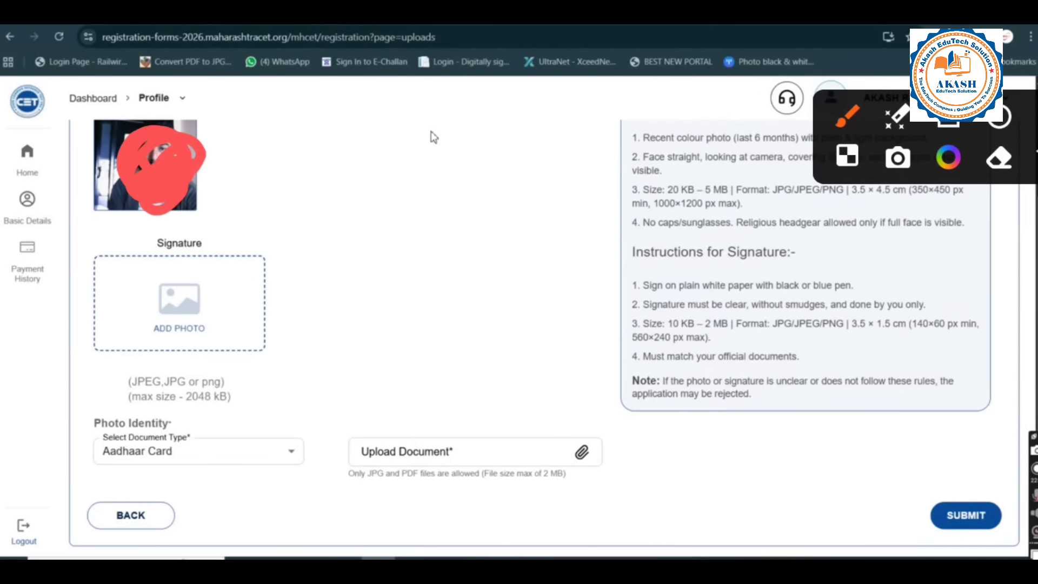
# Step: Open the Signature upload window and browse the computer for the signature image
pyautogui.moveTo(249, 295); pyautogui.dragTo(571, 128)
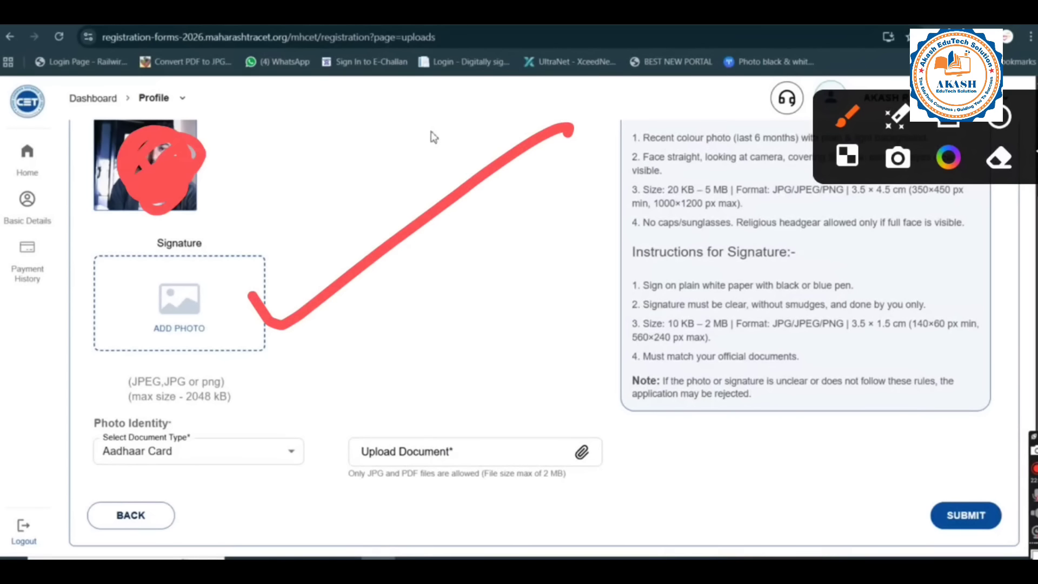
pyautogui.moveTo(210, 394)
pyautogui.mouseDown()
pyautogui.moveTo(286, 400)
pyautogui.moveTo(442, 311)
pyautogui.mouseUp()
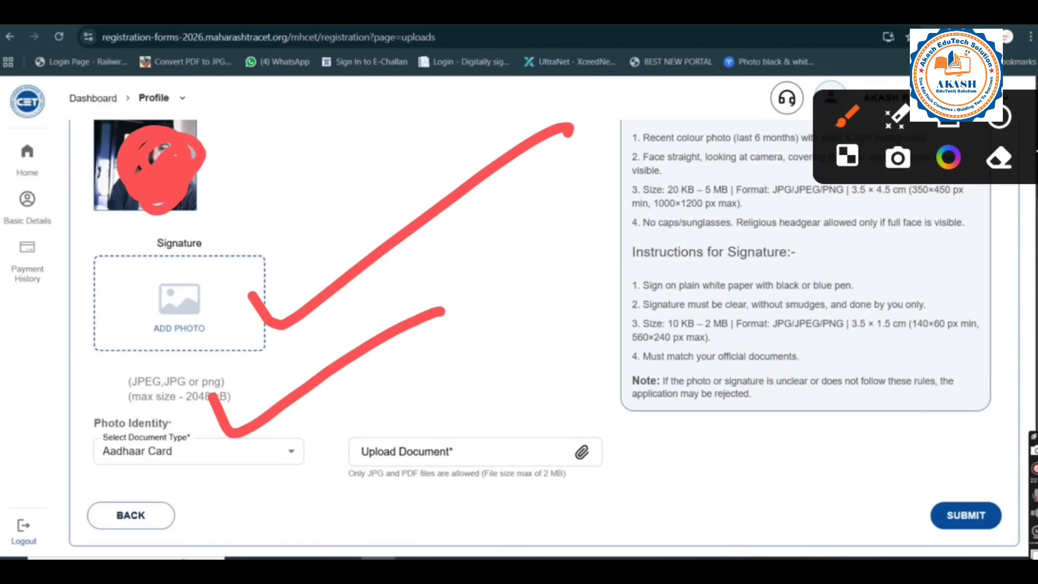
pyautogui.moveTo(427, 401)
pyautogui.mouseDown()
pyautogui.moveTo(556, 535)
pyautogui.moveTo(379, 483)
pyautogui.mouseUp()
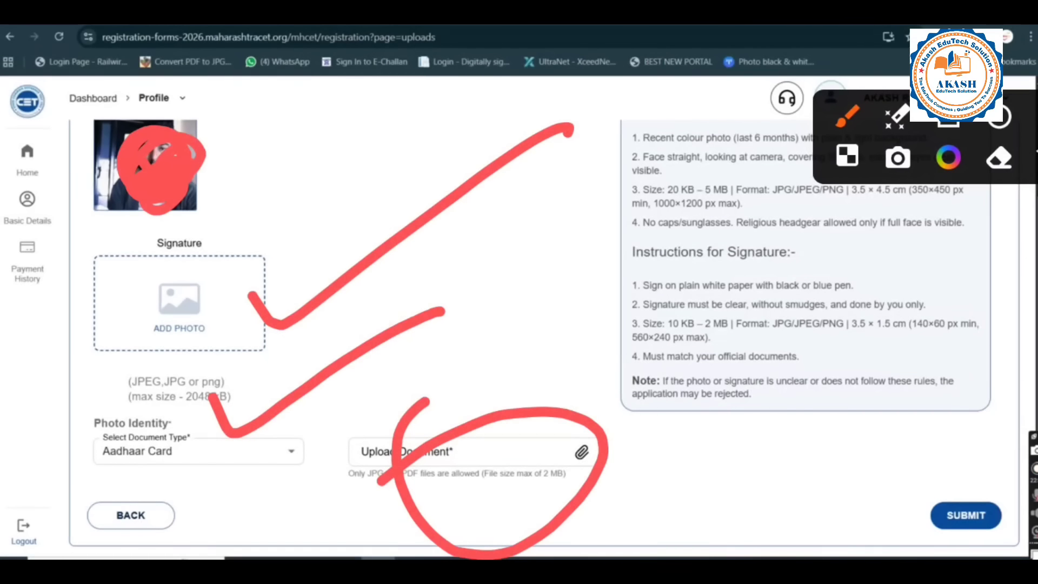
pyautogui.click(186, 342)
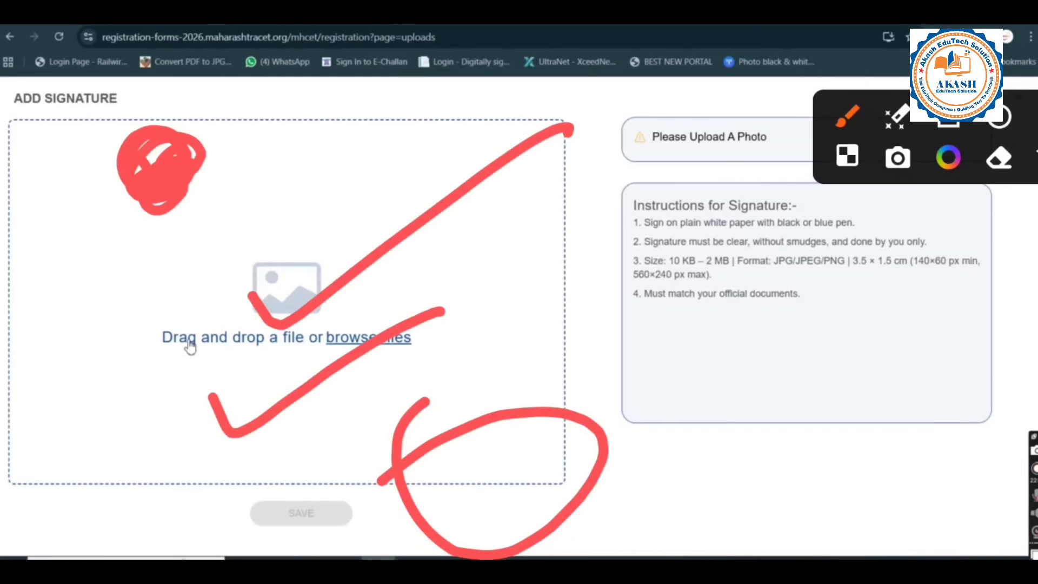
pyautogui.click(382, 347)
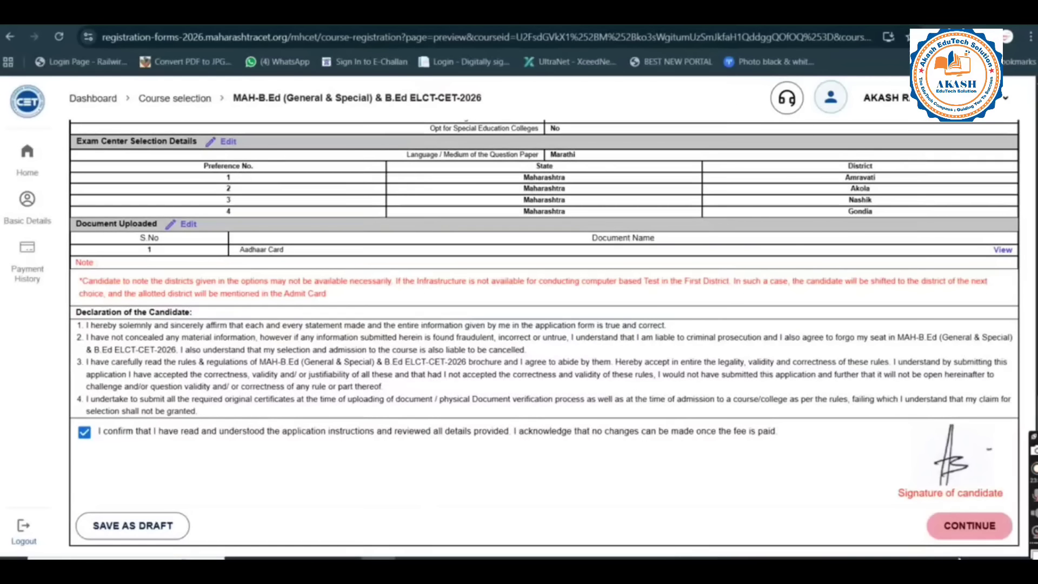
# Step: Continue from the application preview to the Self Confirmation page
pyautogui.click(969, 524)
pyautogui.click(1031, 390)
pyautogui.click(1001, 431)
pyautogui.moveTo(893, 479)
pyautogui.mouseDown()
pyautogui.moveTo(900, 505)
pyautogui.moveTo(1002, 448)
pyautogui.moveTo(968, 535)
pyautogui.mouseUp()
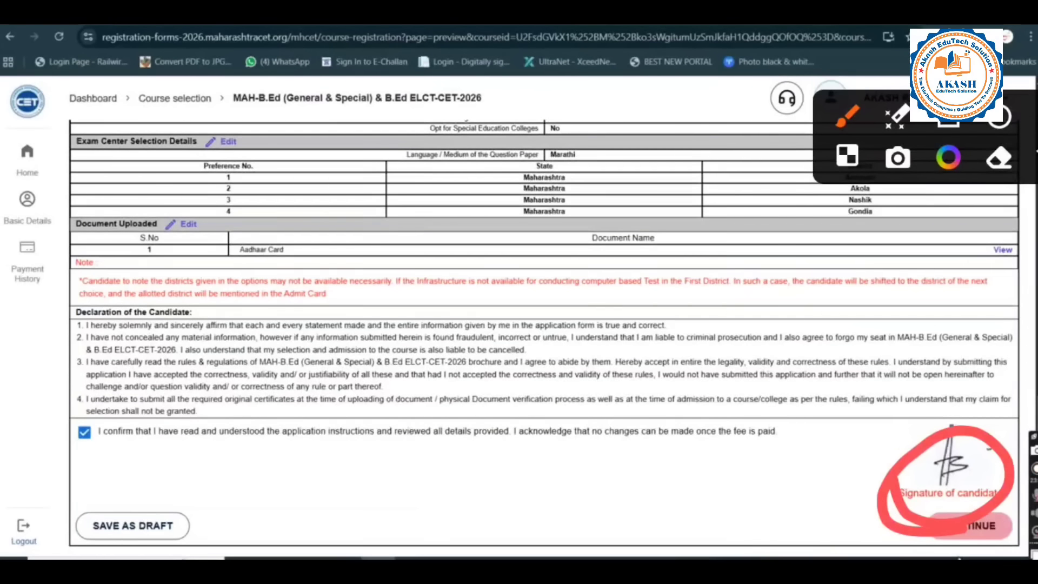
pyautogui.click(981, 525)
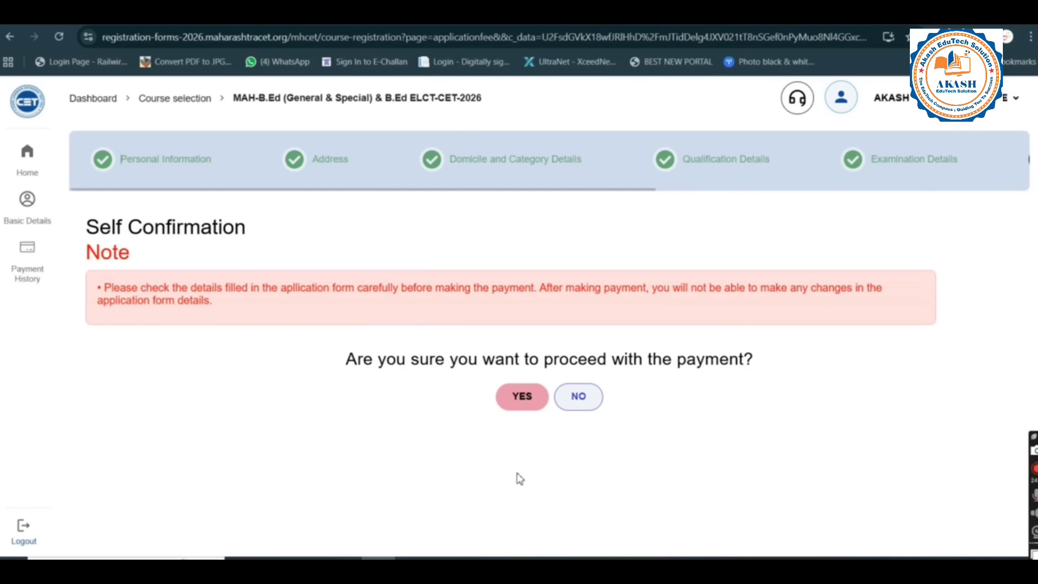
# Step: Answer YES to proceed with payment and tick the ₹1000.00 total application fee
pyautogui.click(530, 398)
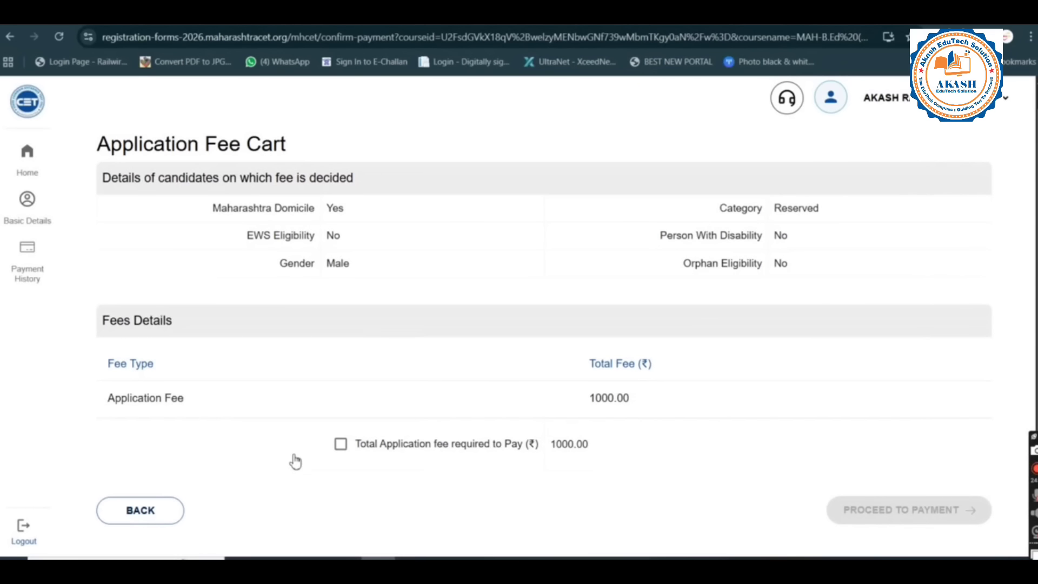
pyautogui.click(340, 444)
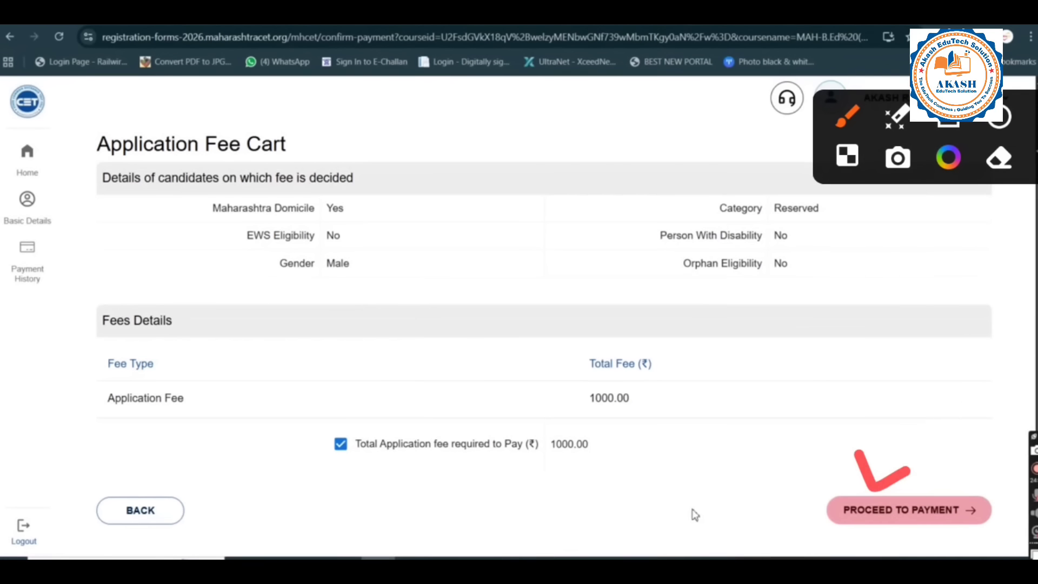
pyautogui.moveTo(905, 471); pyautogui.dragTo(1034, 402)
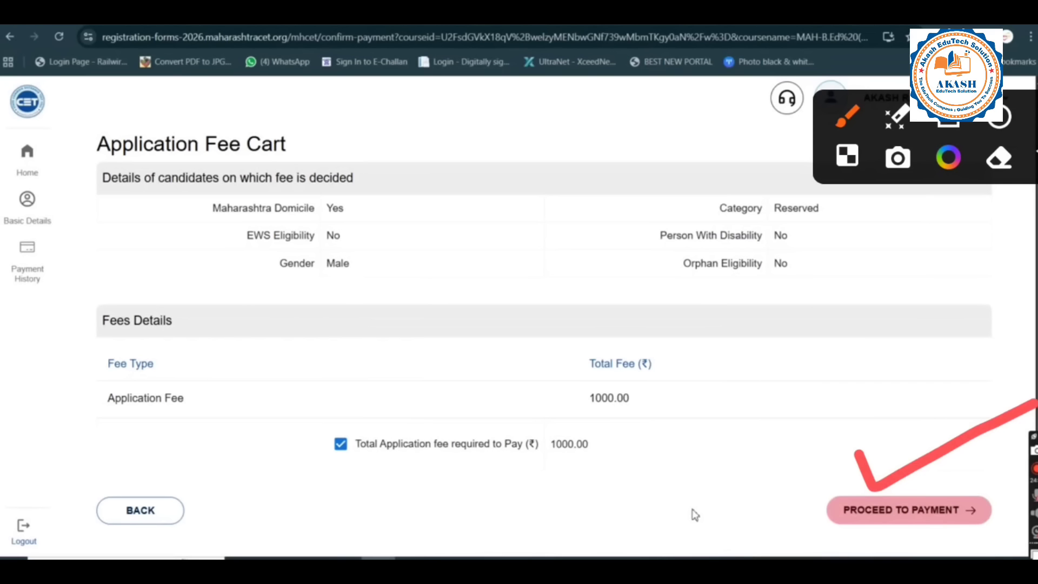